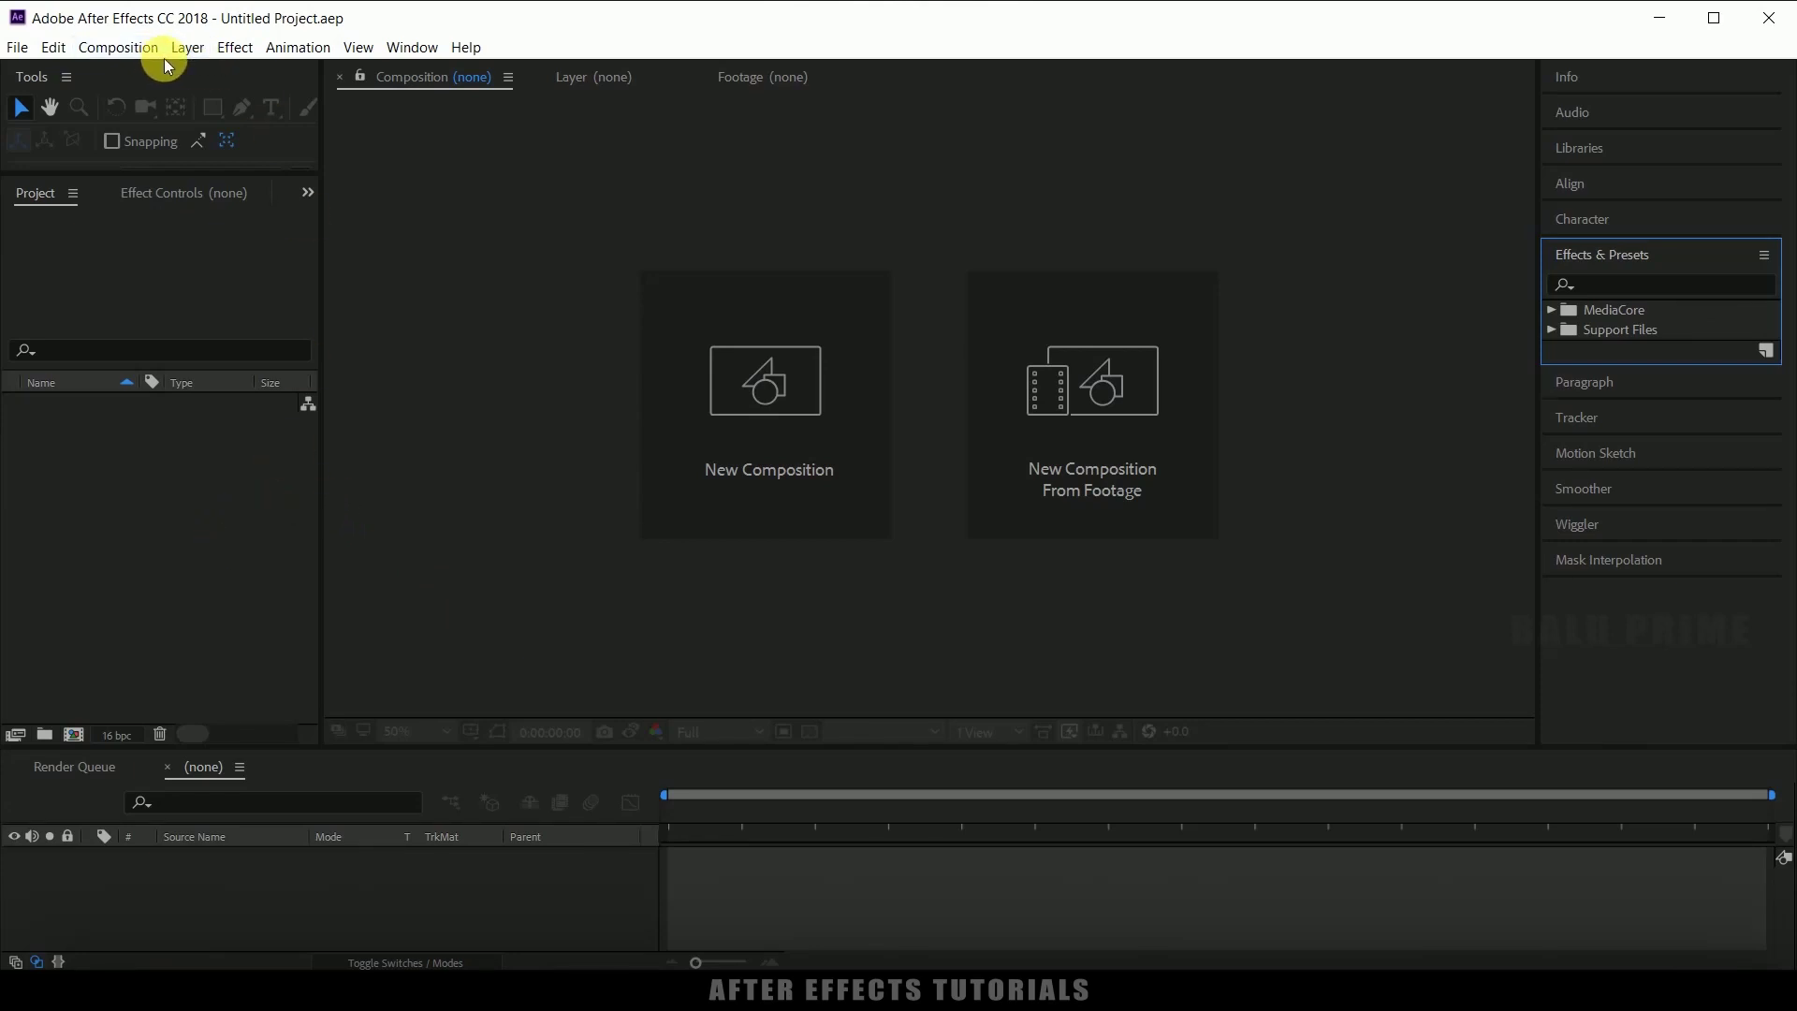
- Create Comp 1 from the HDTV 1080 25 preset: 1920×1080, 25 fps, 0:00:15:05 long
left_click(118, 47)
left_click(126, 75)
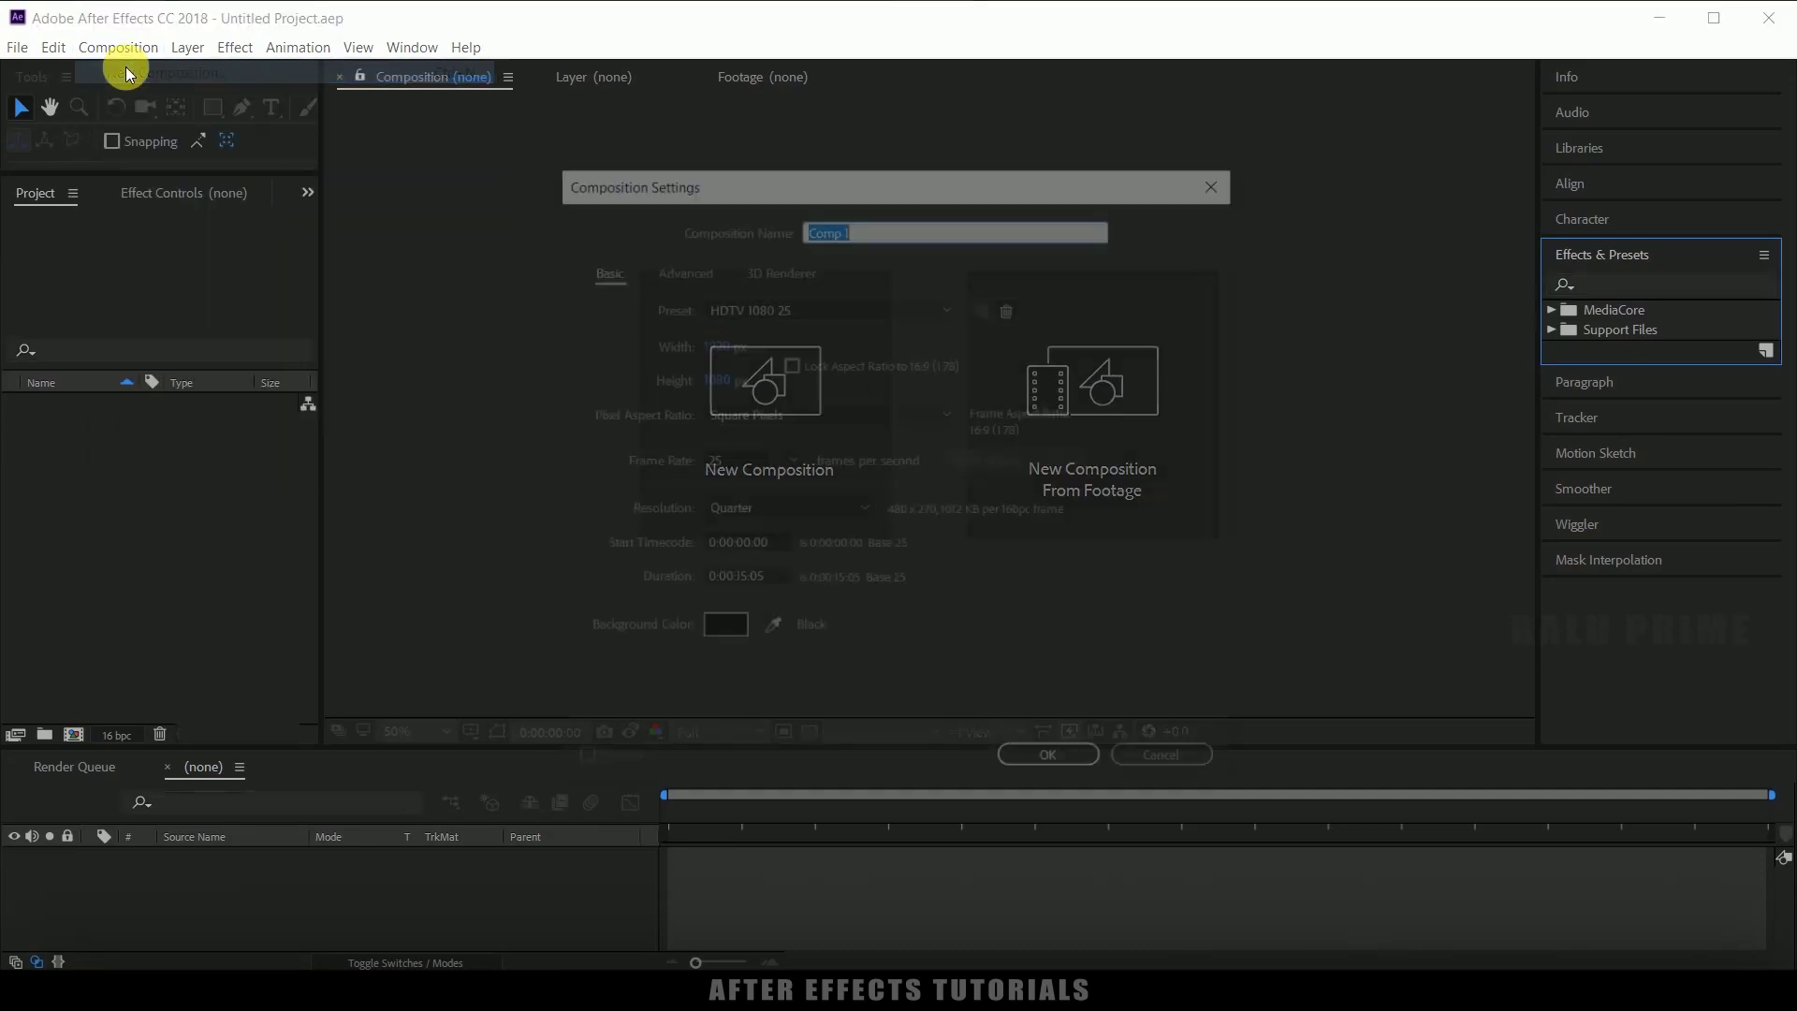
left_click(766, 306)
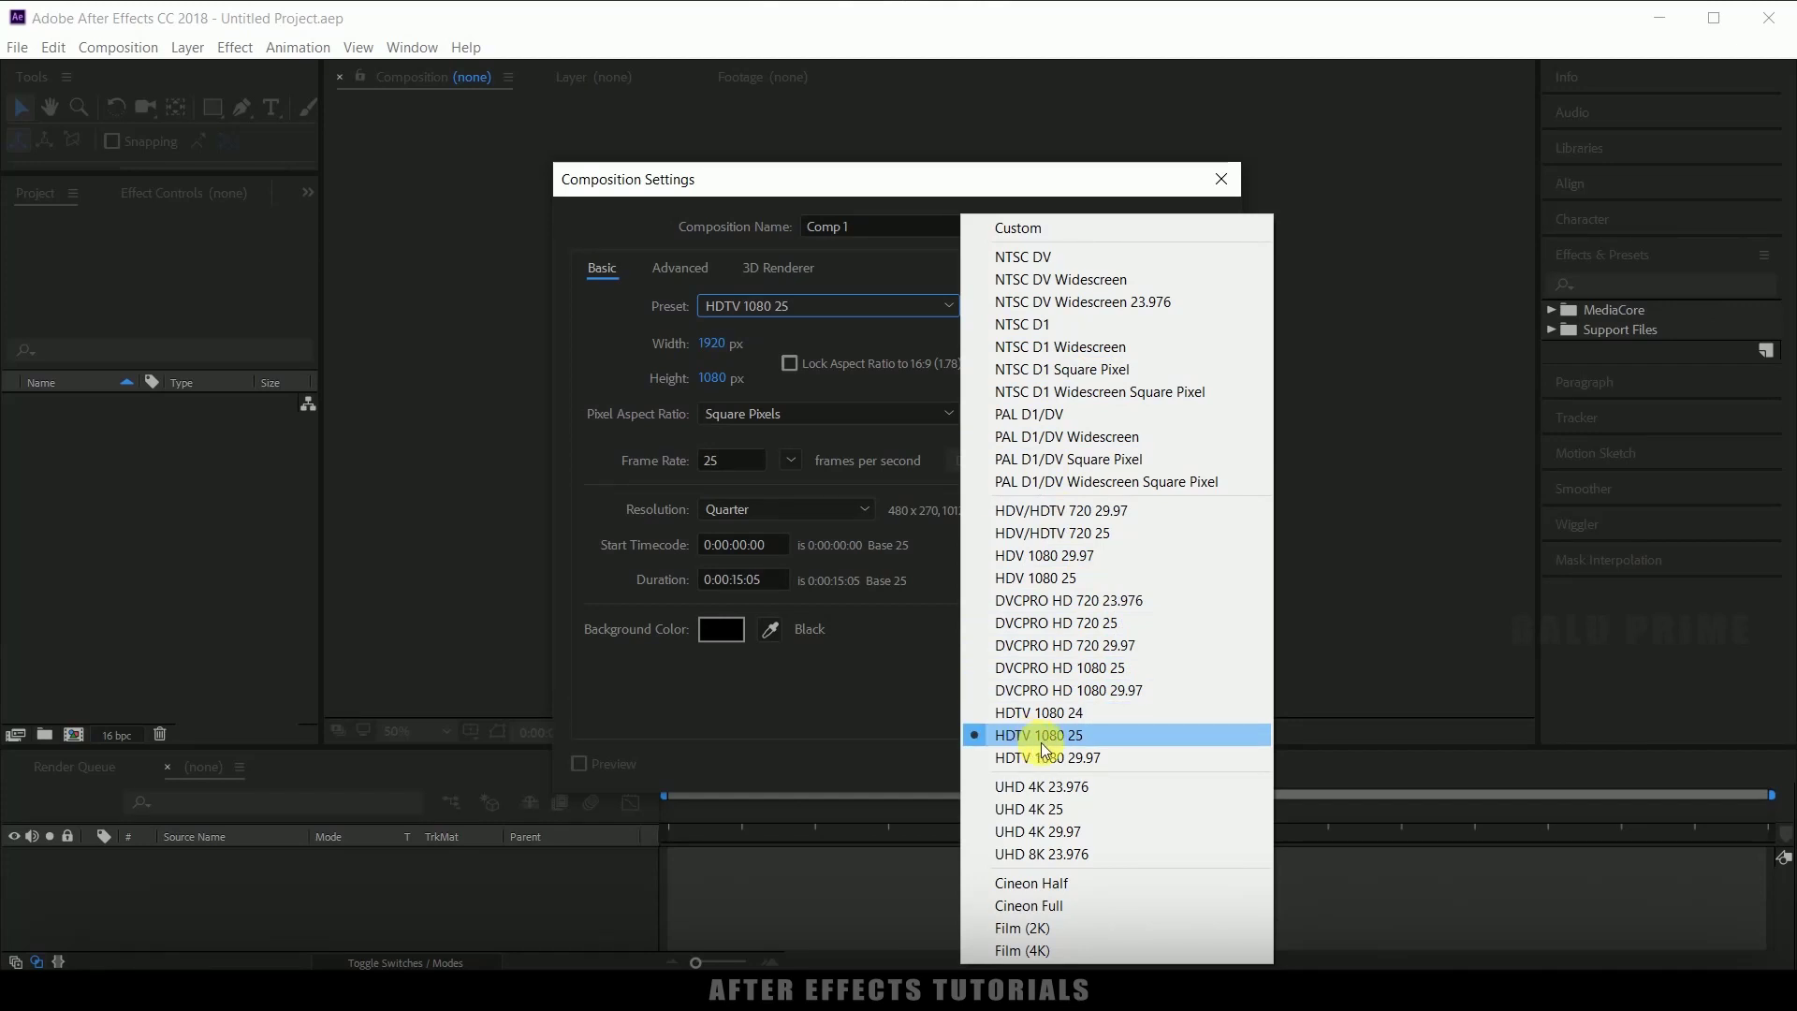
left_click(1045, 736)
double_click(730, 460)
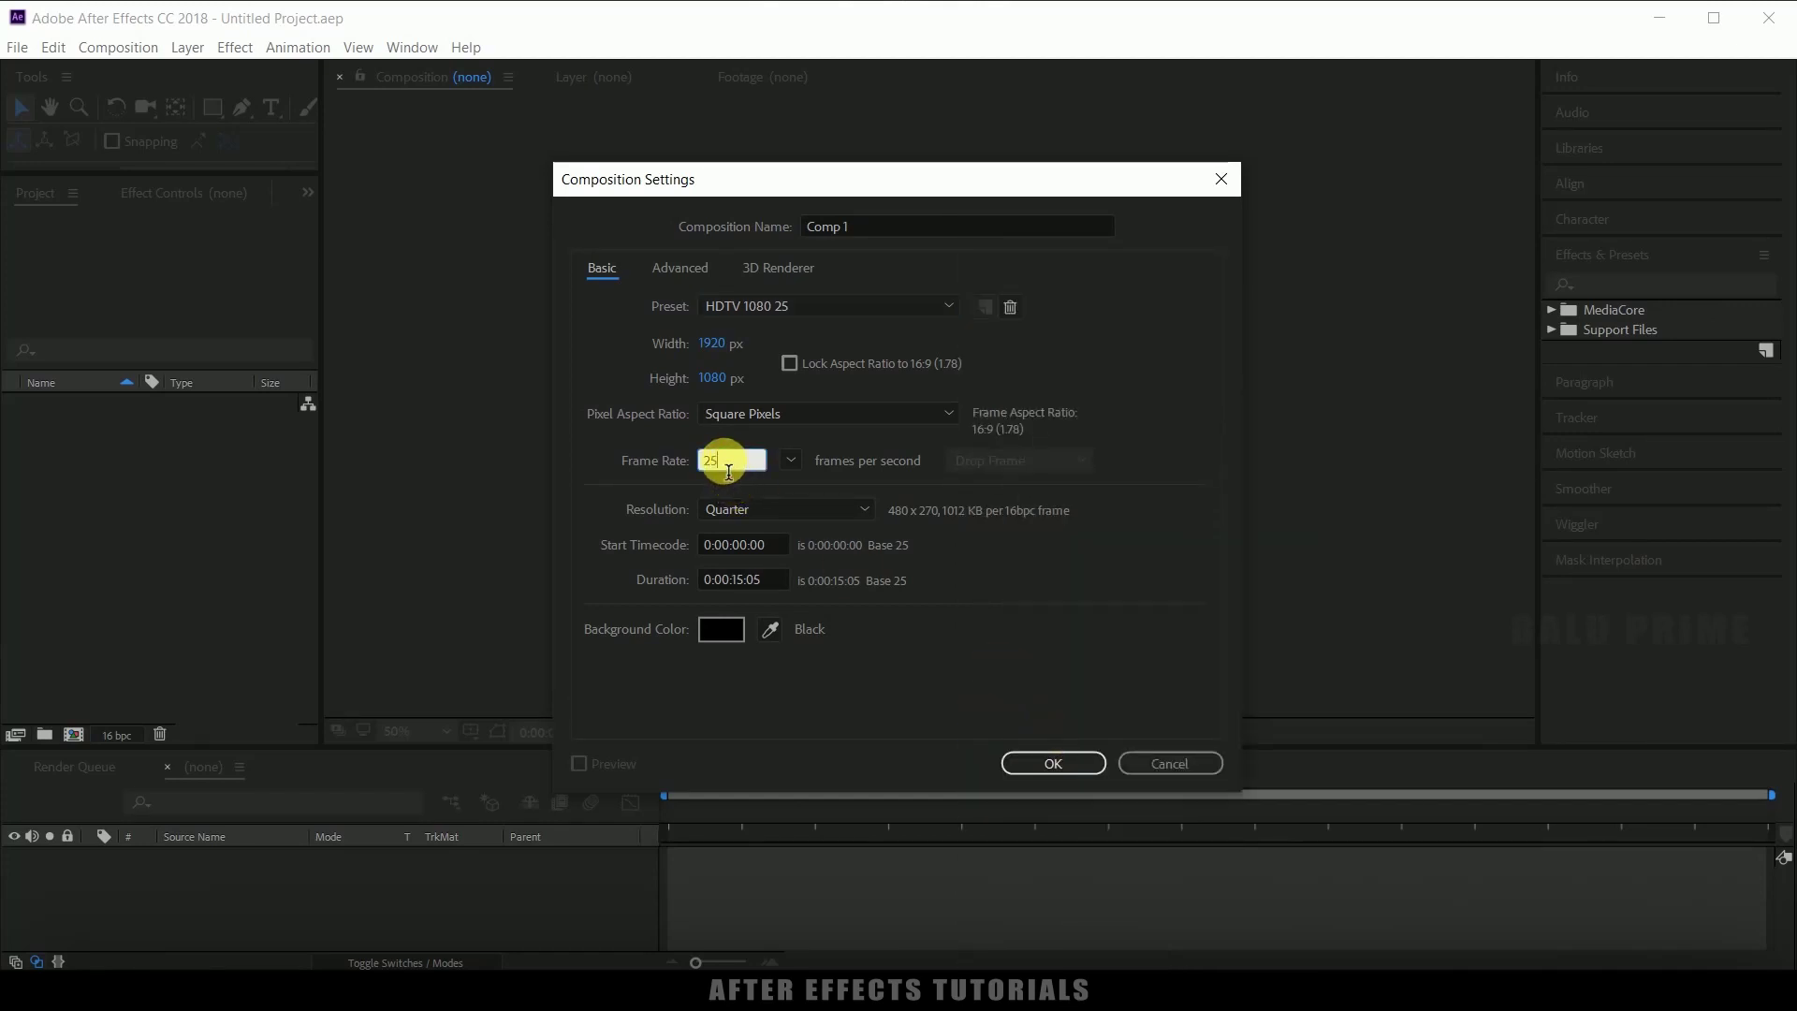
left_click(759, 580)
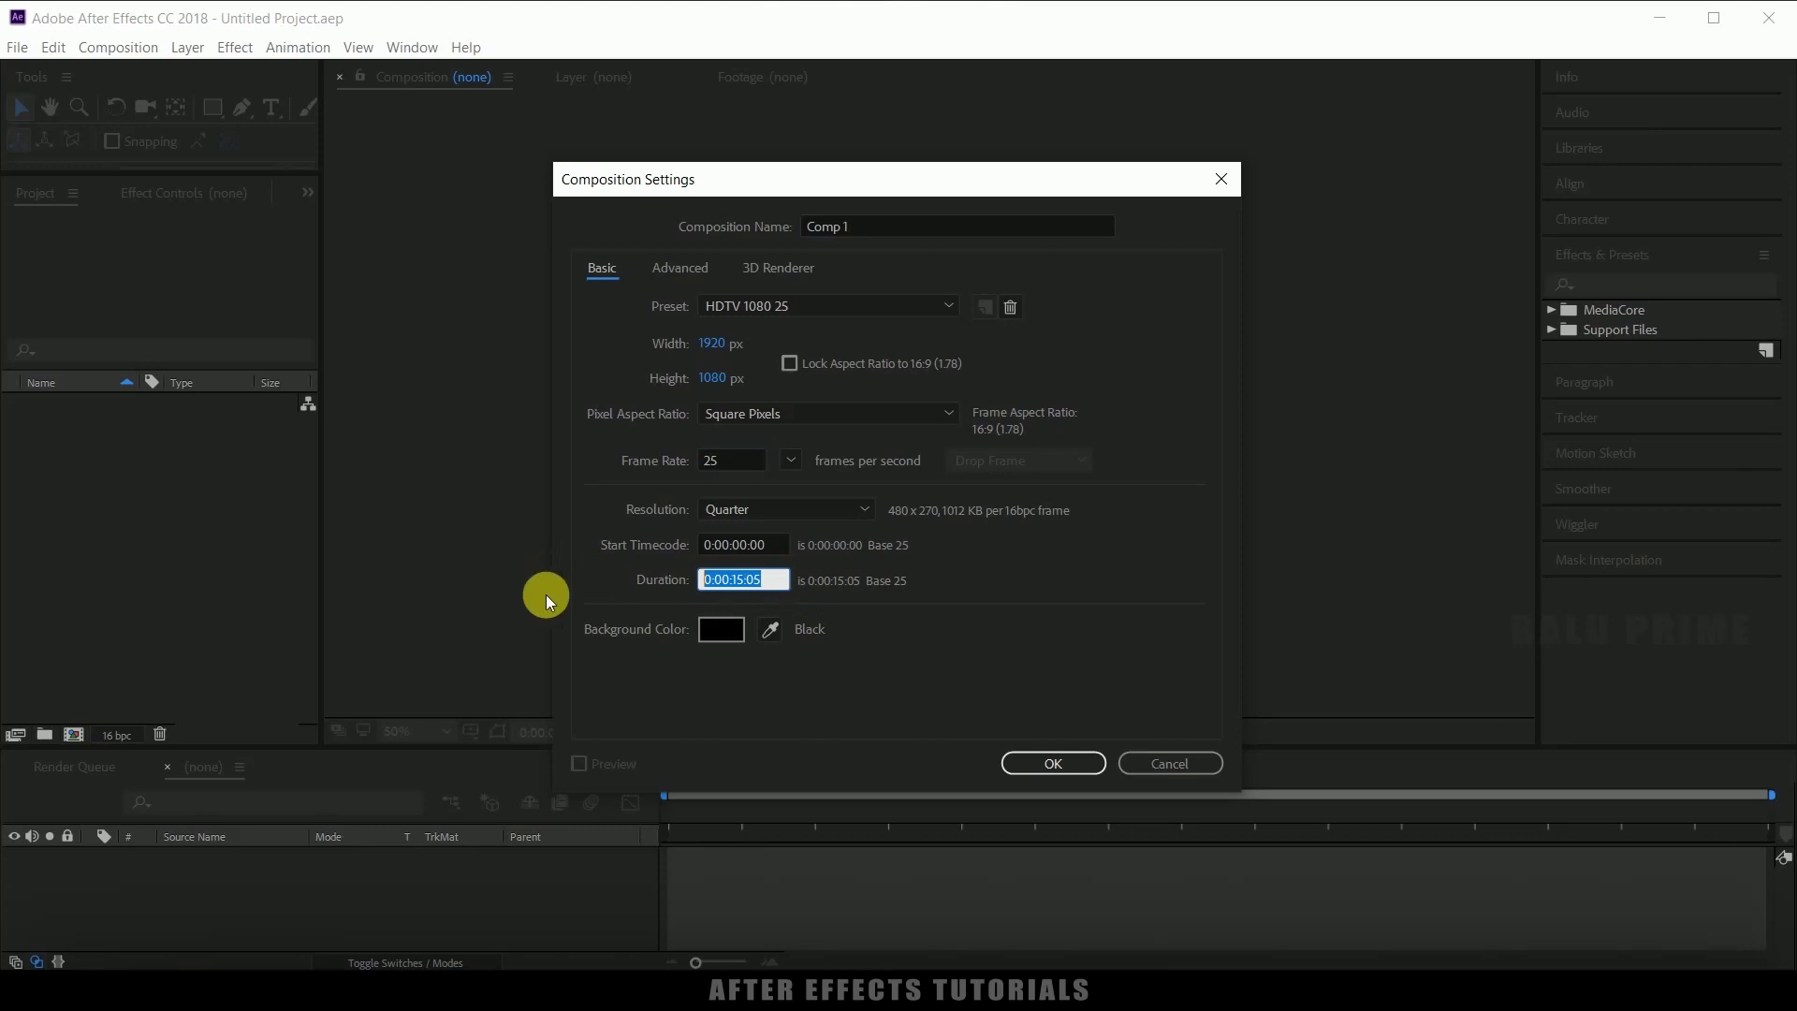
left_click(1078, 764)
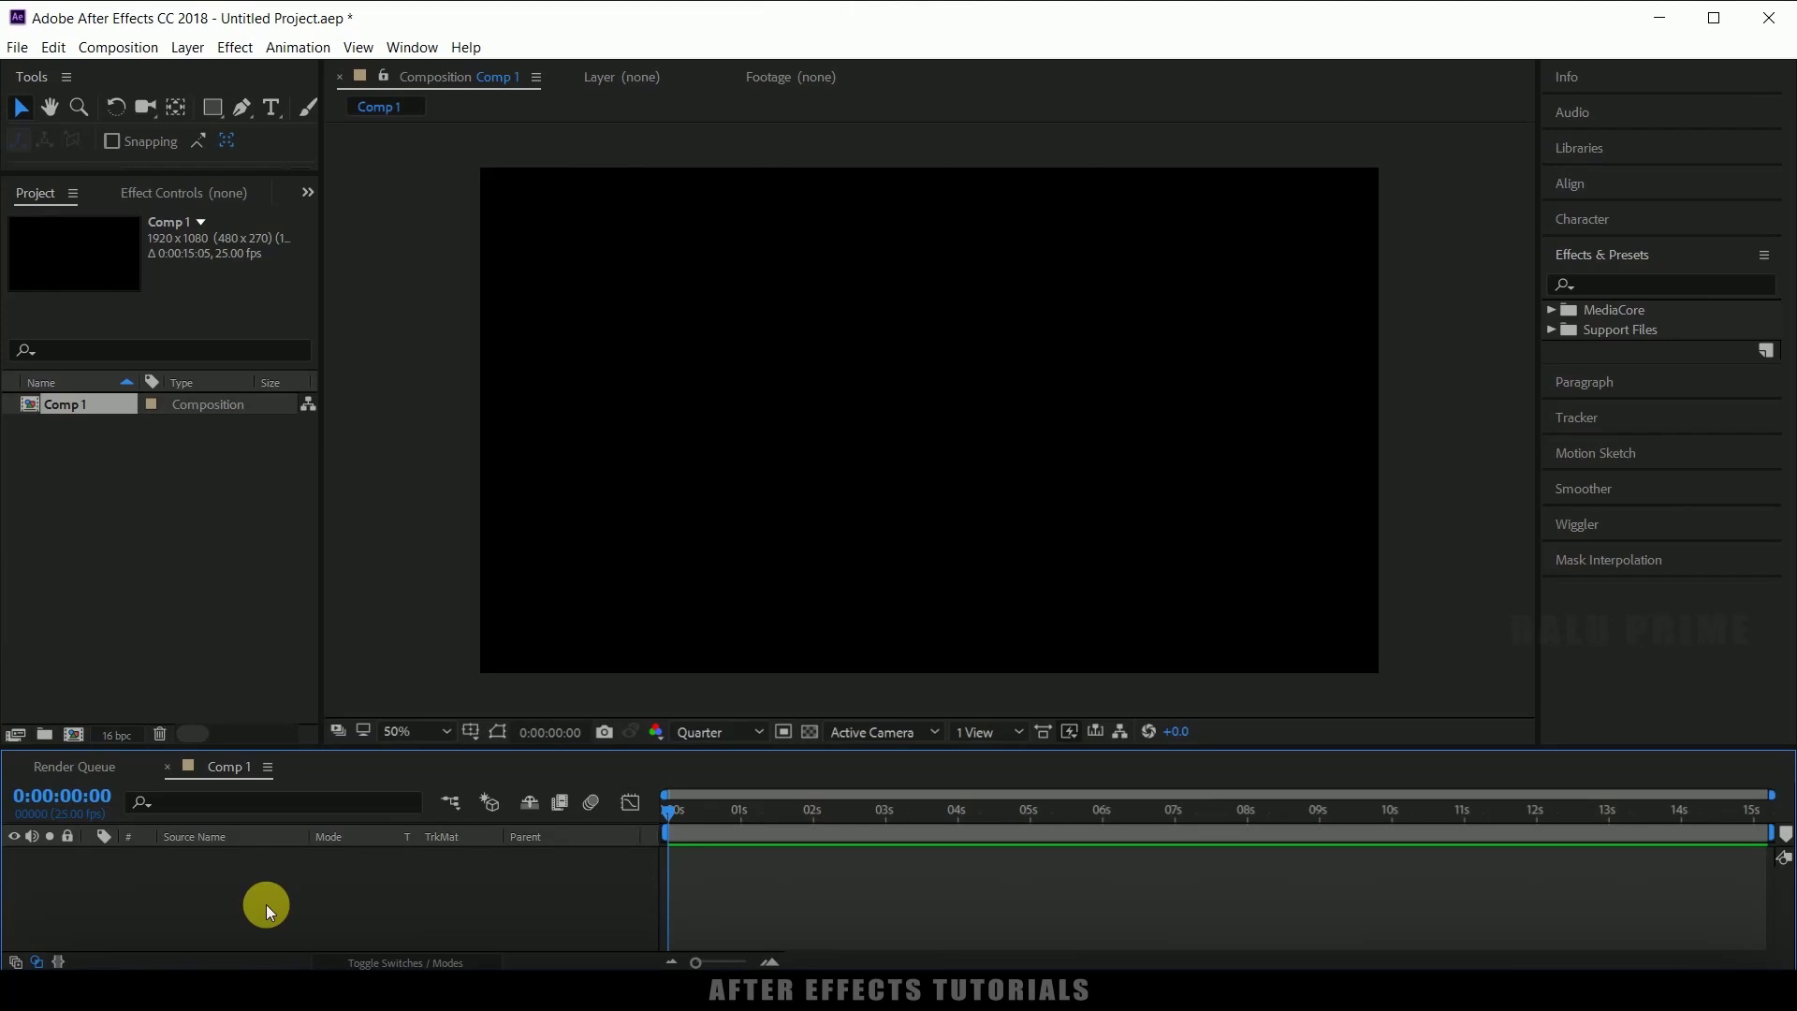
- Add a new solid layer named element to Comp 1
left_click(186, 46)
mouse_move(214, 72)
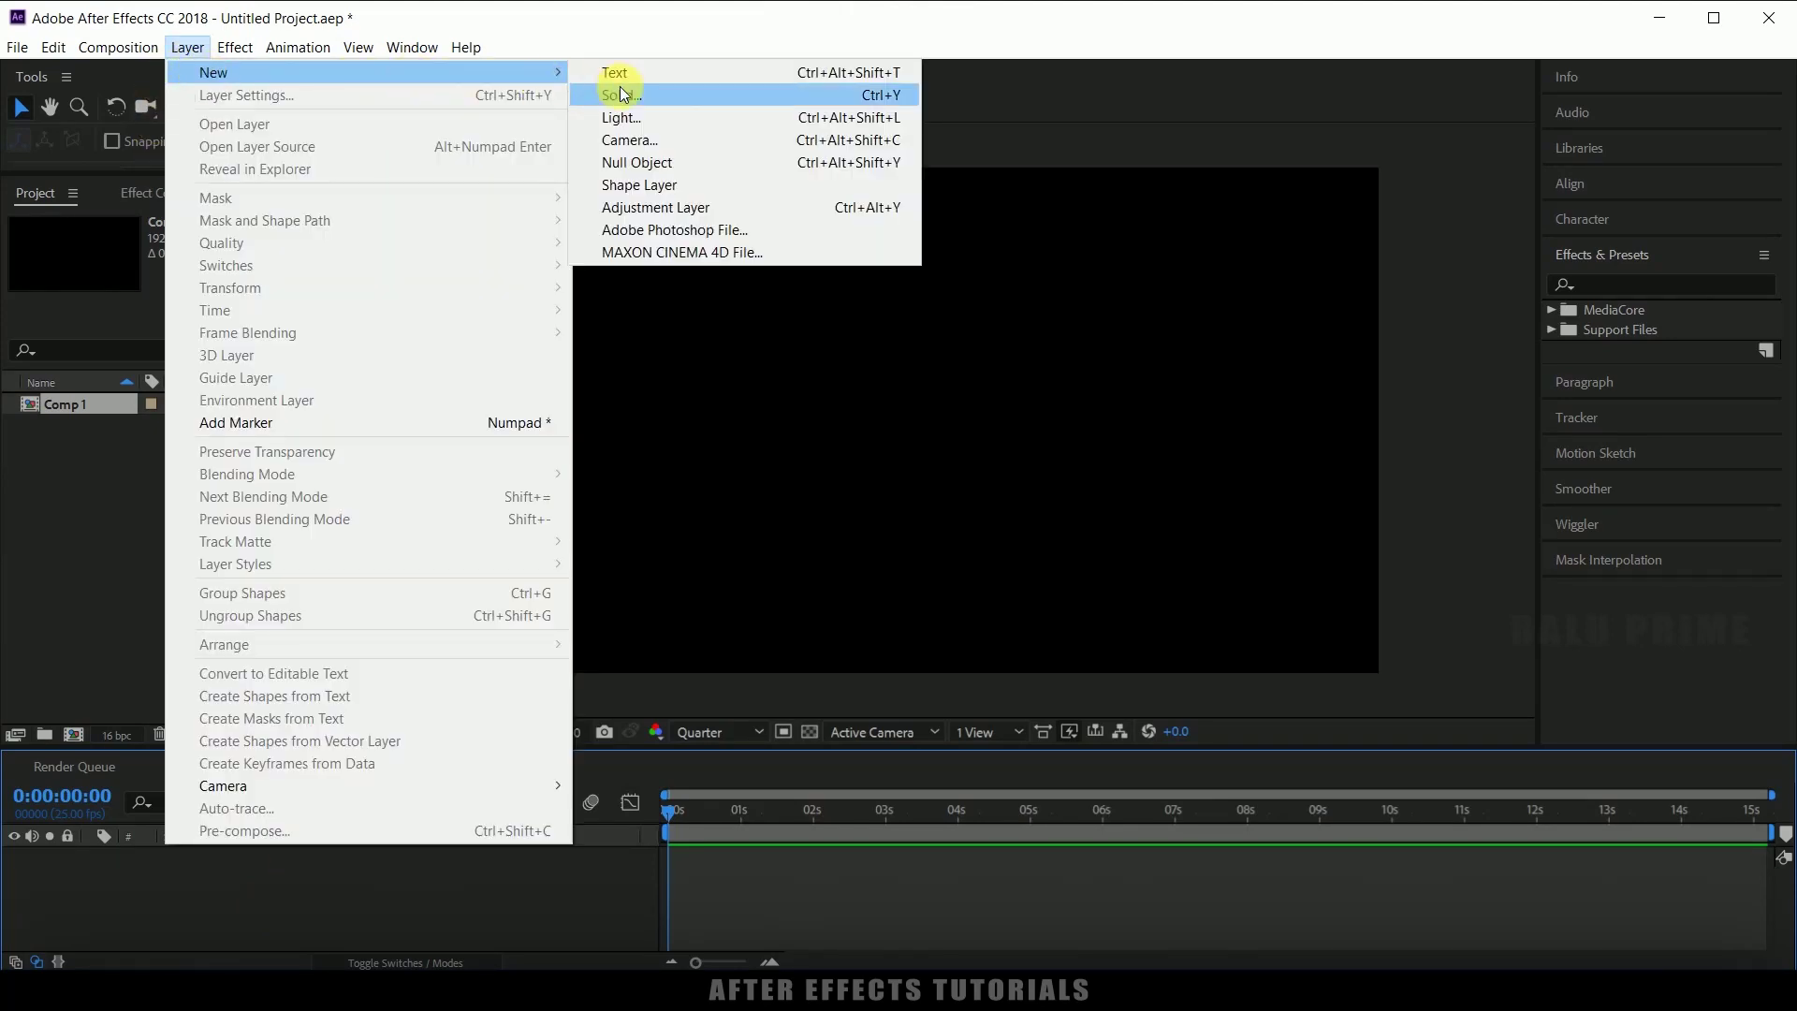
left_click(620, 95)
type("element")
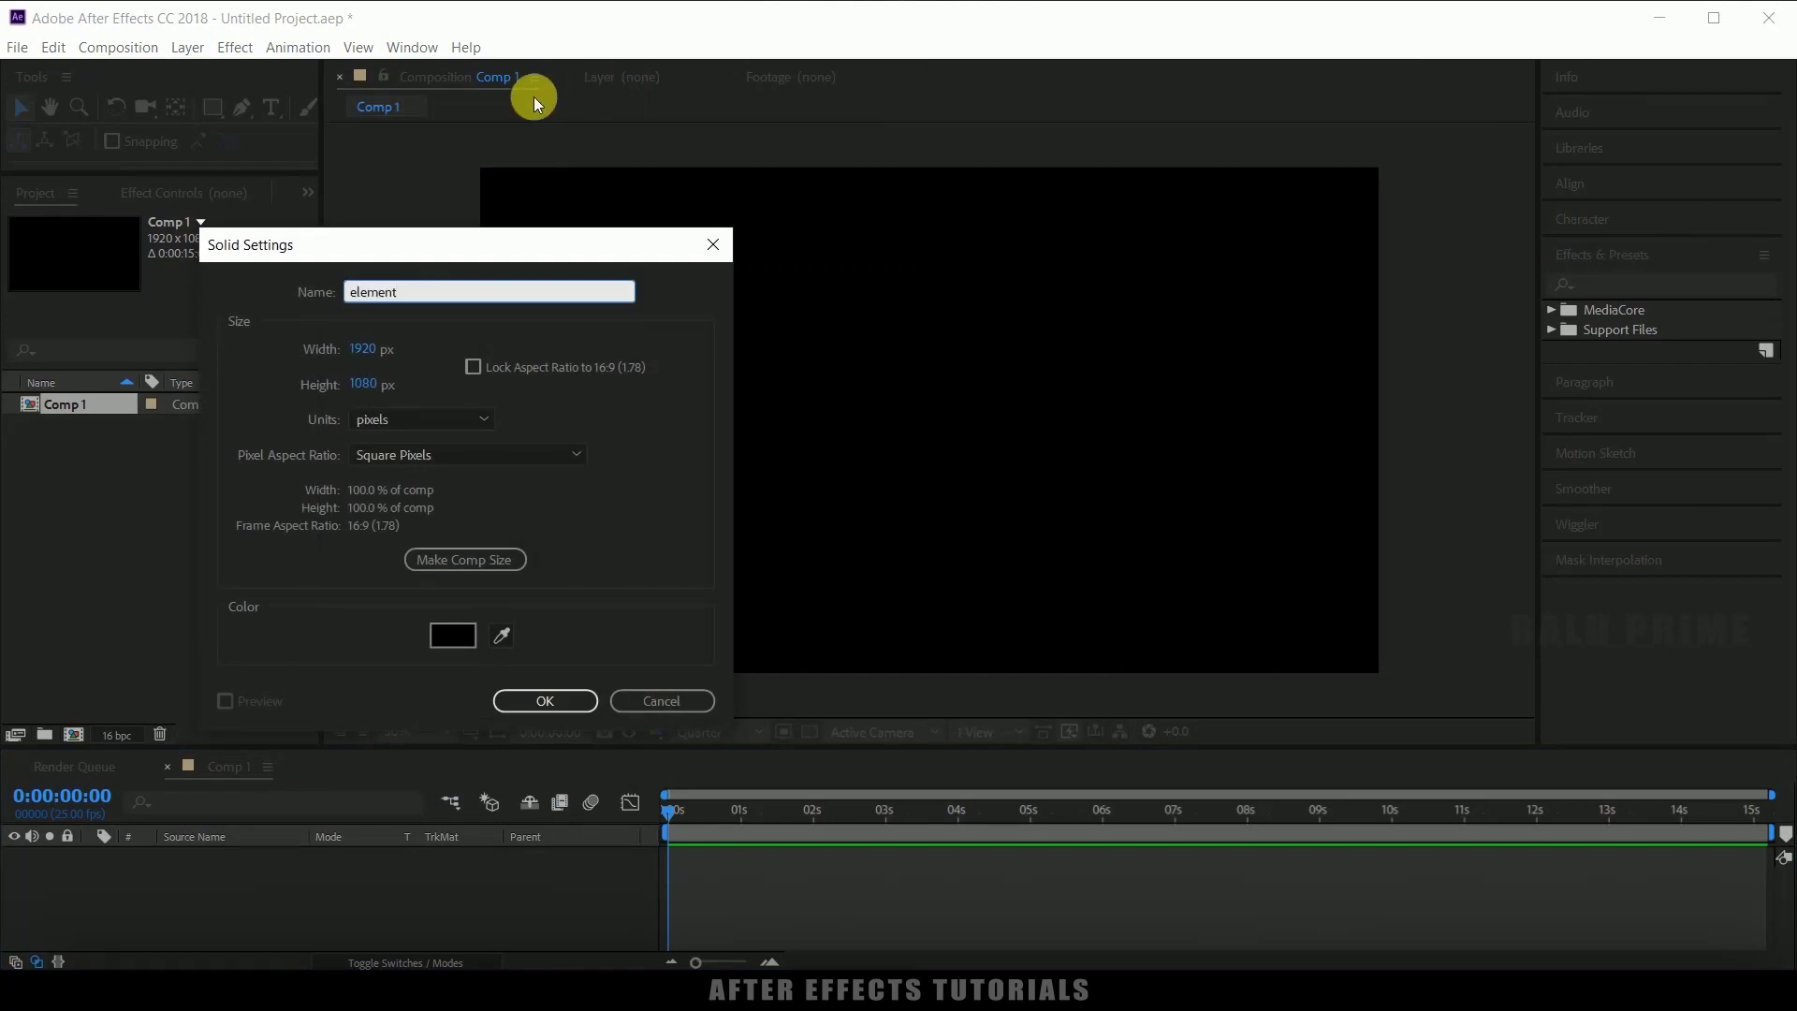
left_click(543, 700)
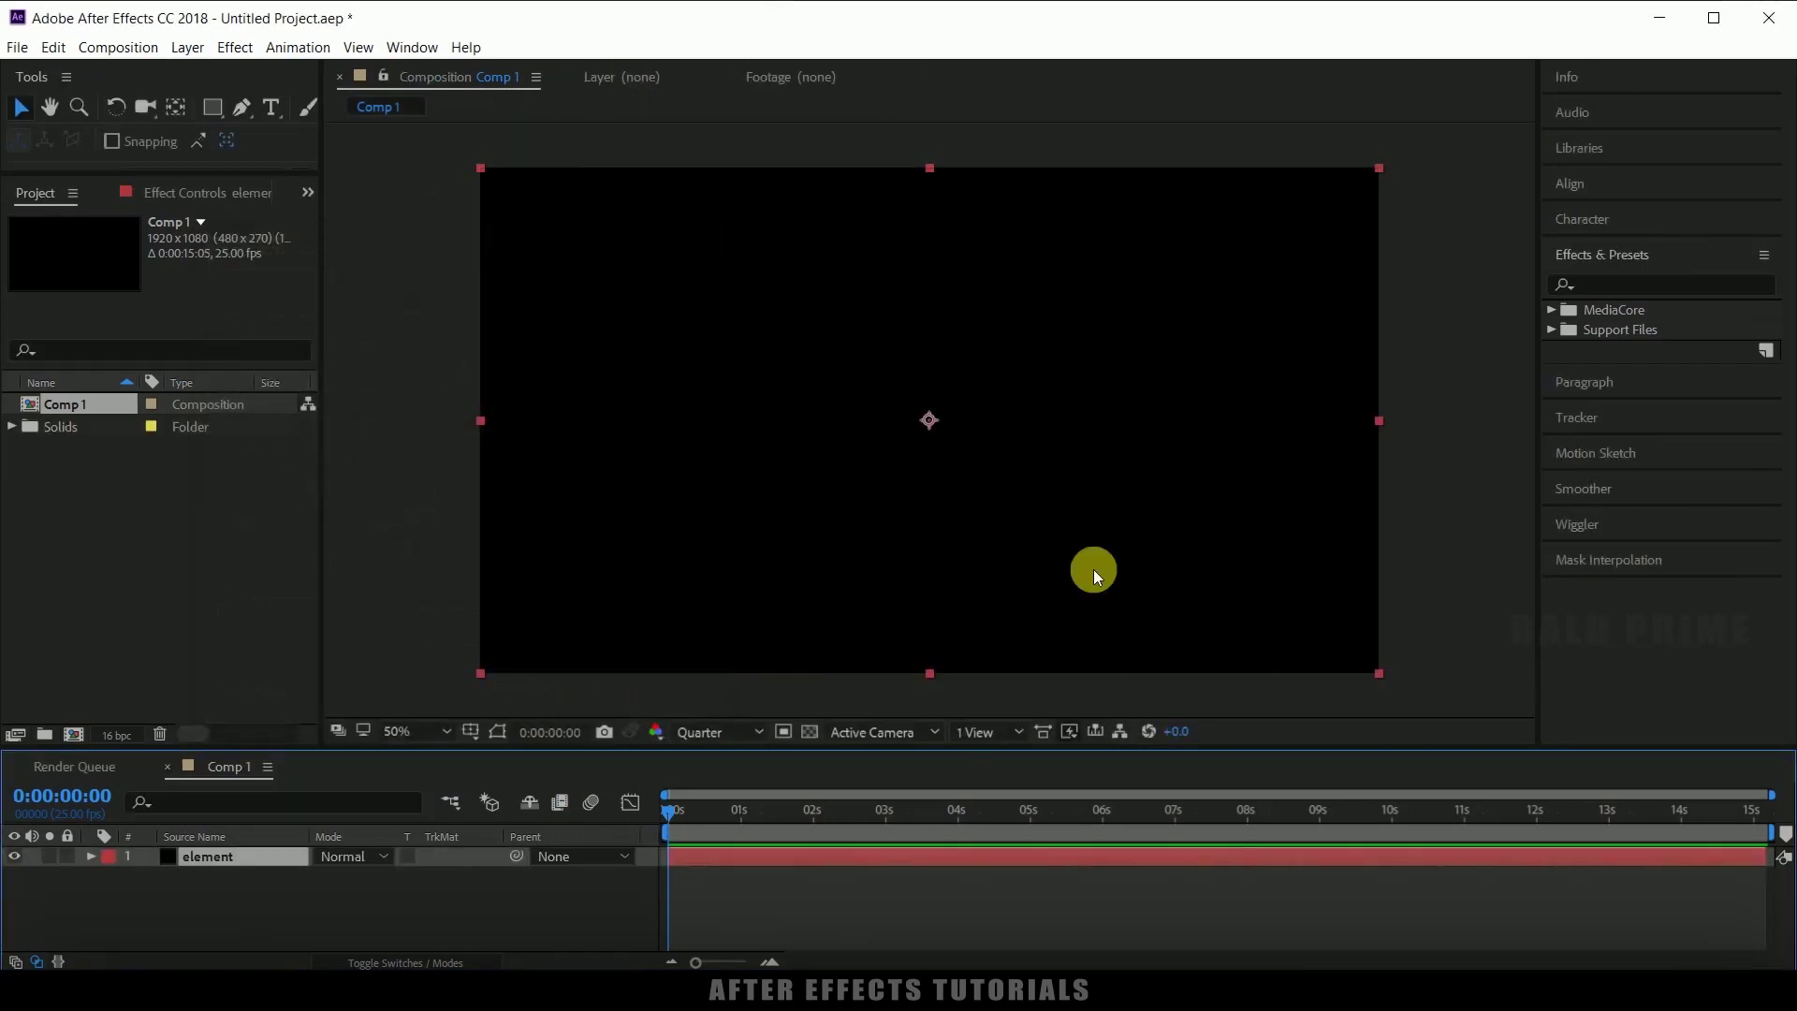
- Find the Element effect in Effects & Presets and apply it to the element solid
left_click(1615, 284)
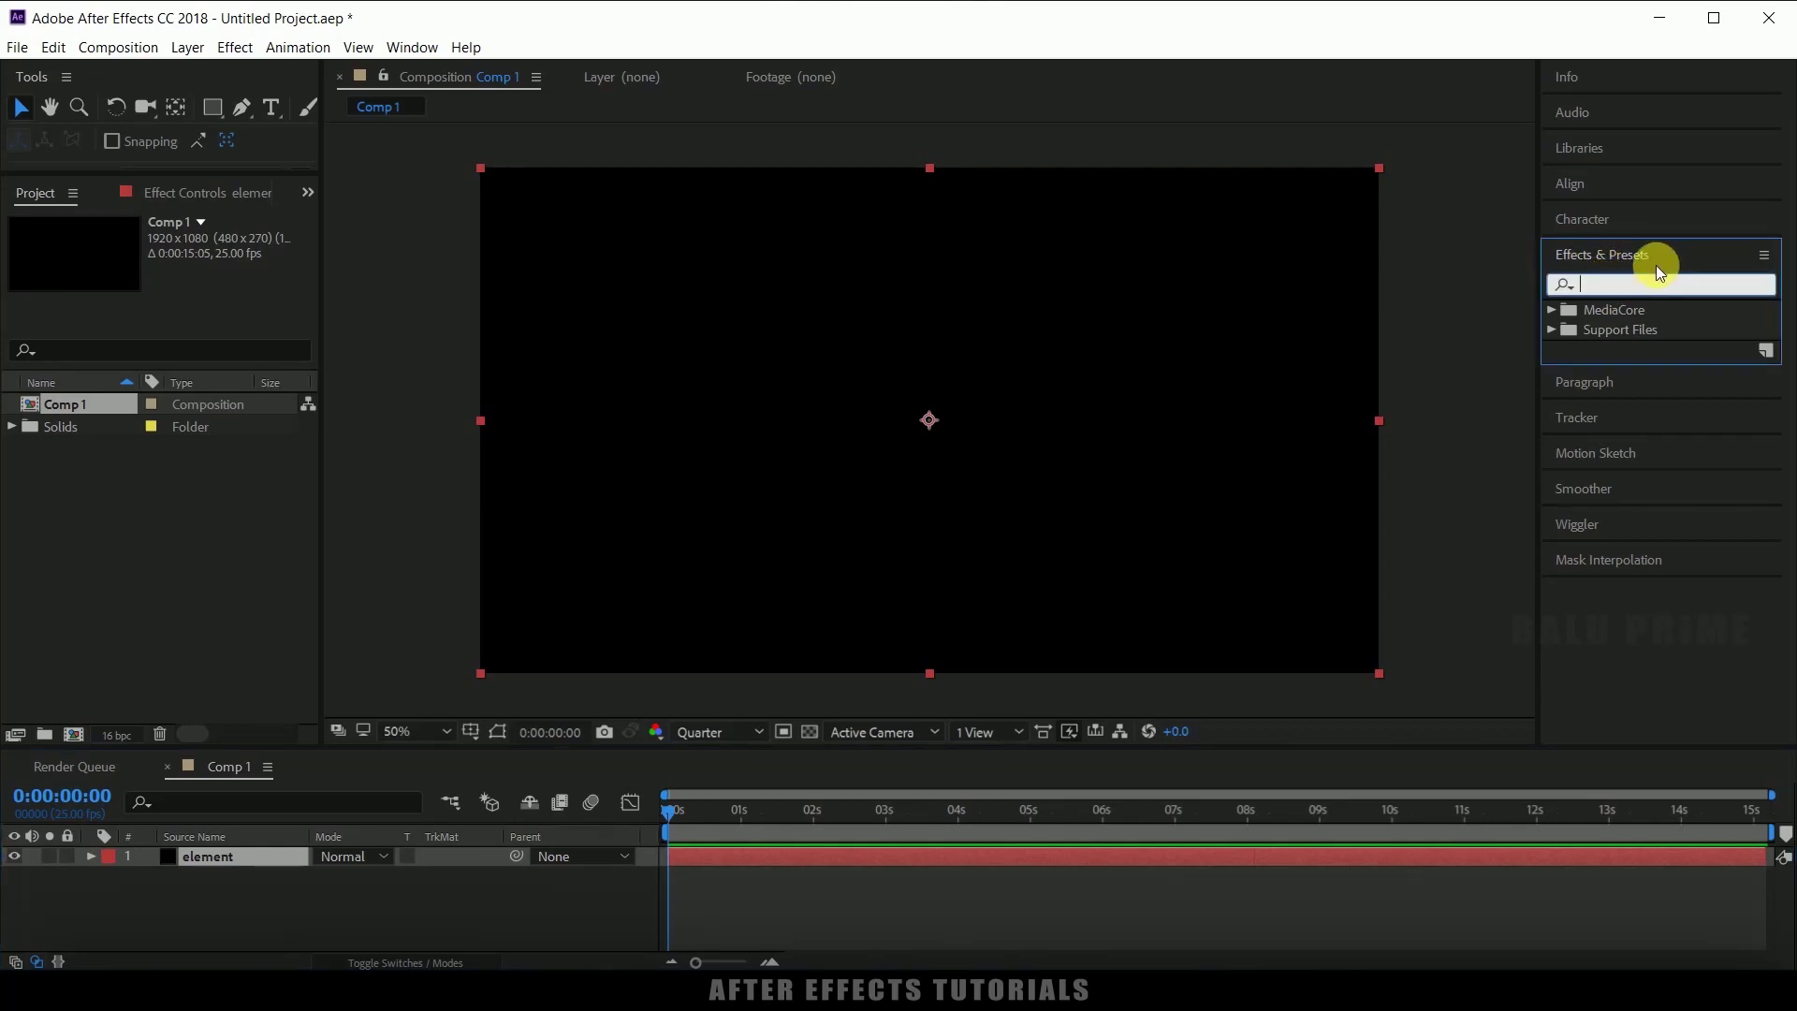
left_click(411, 47)
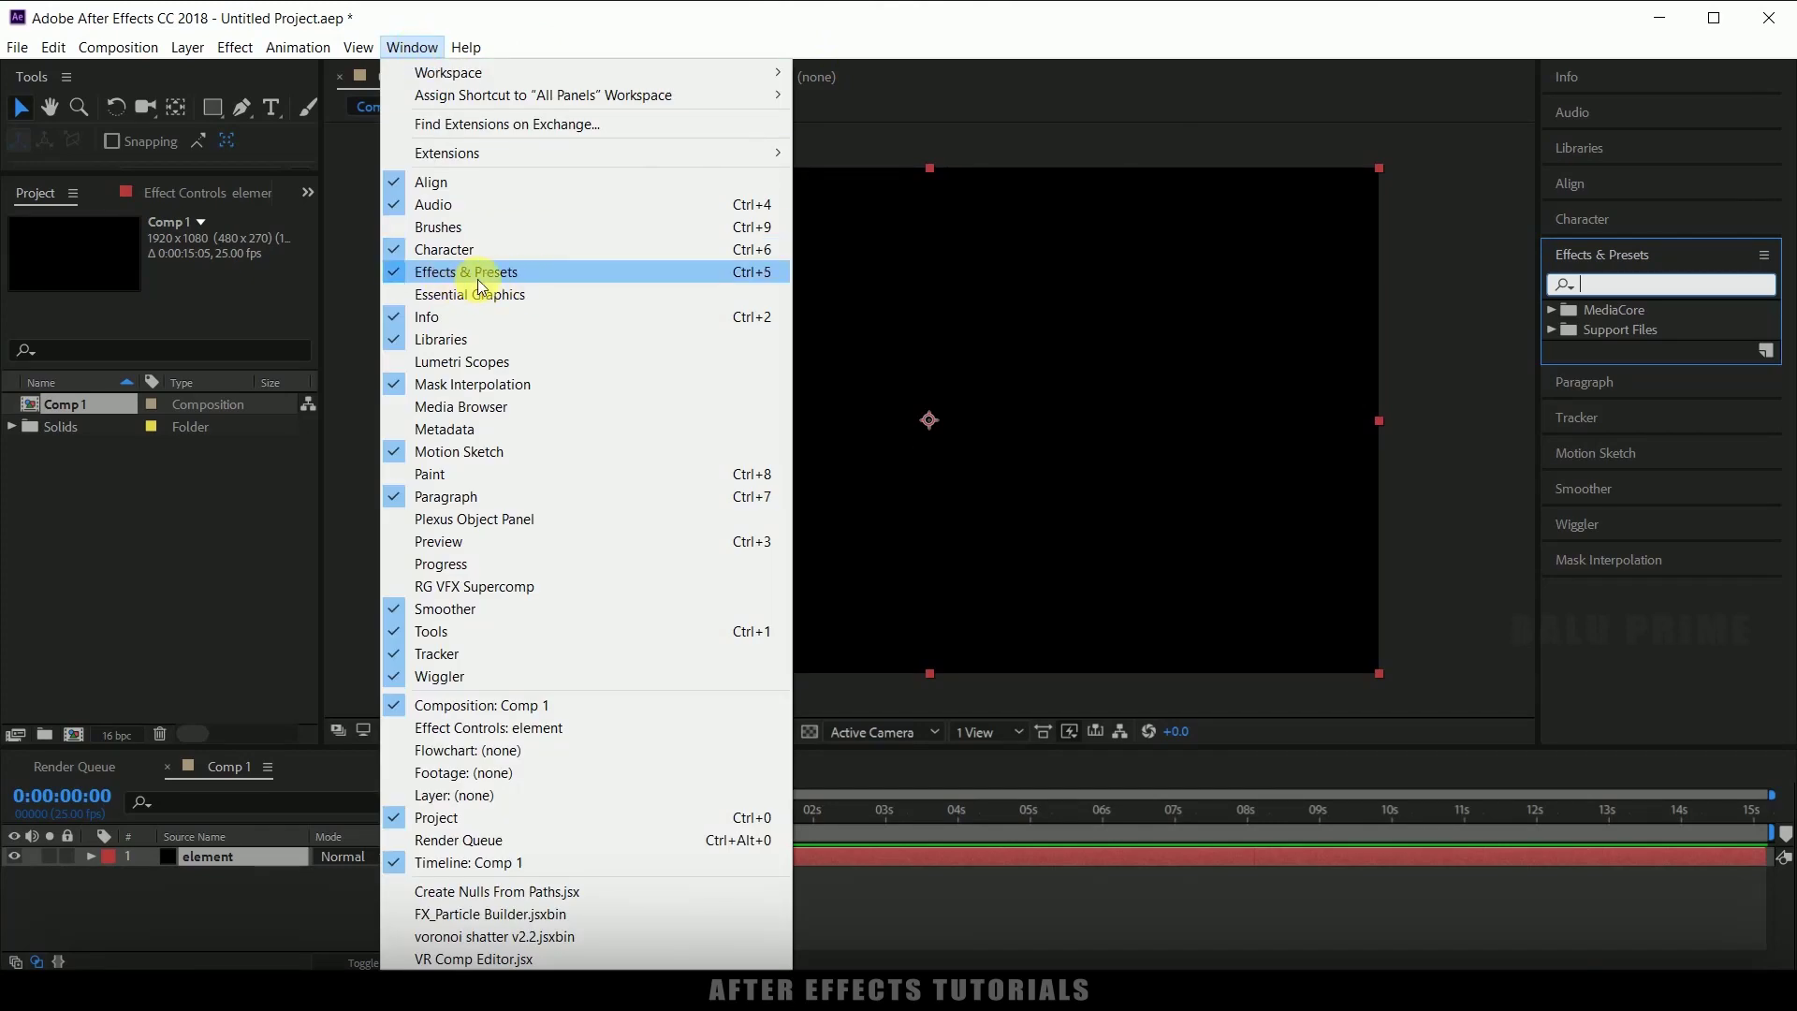
left_click(1615, 289)
type("element")
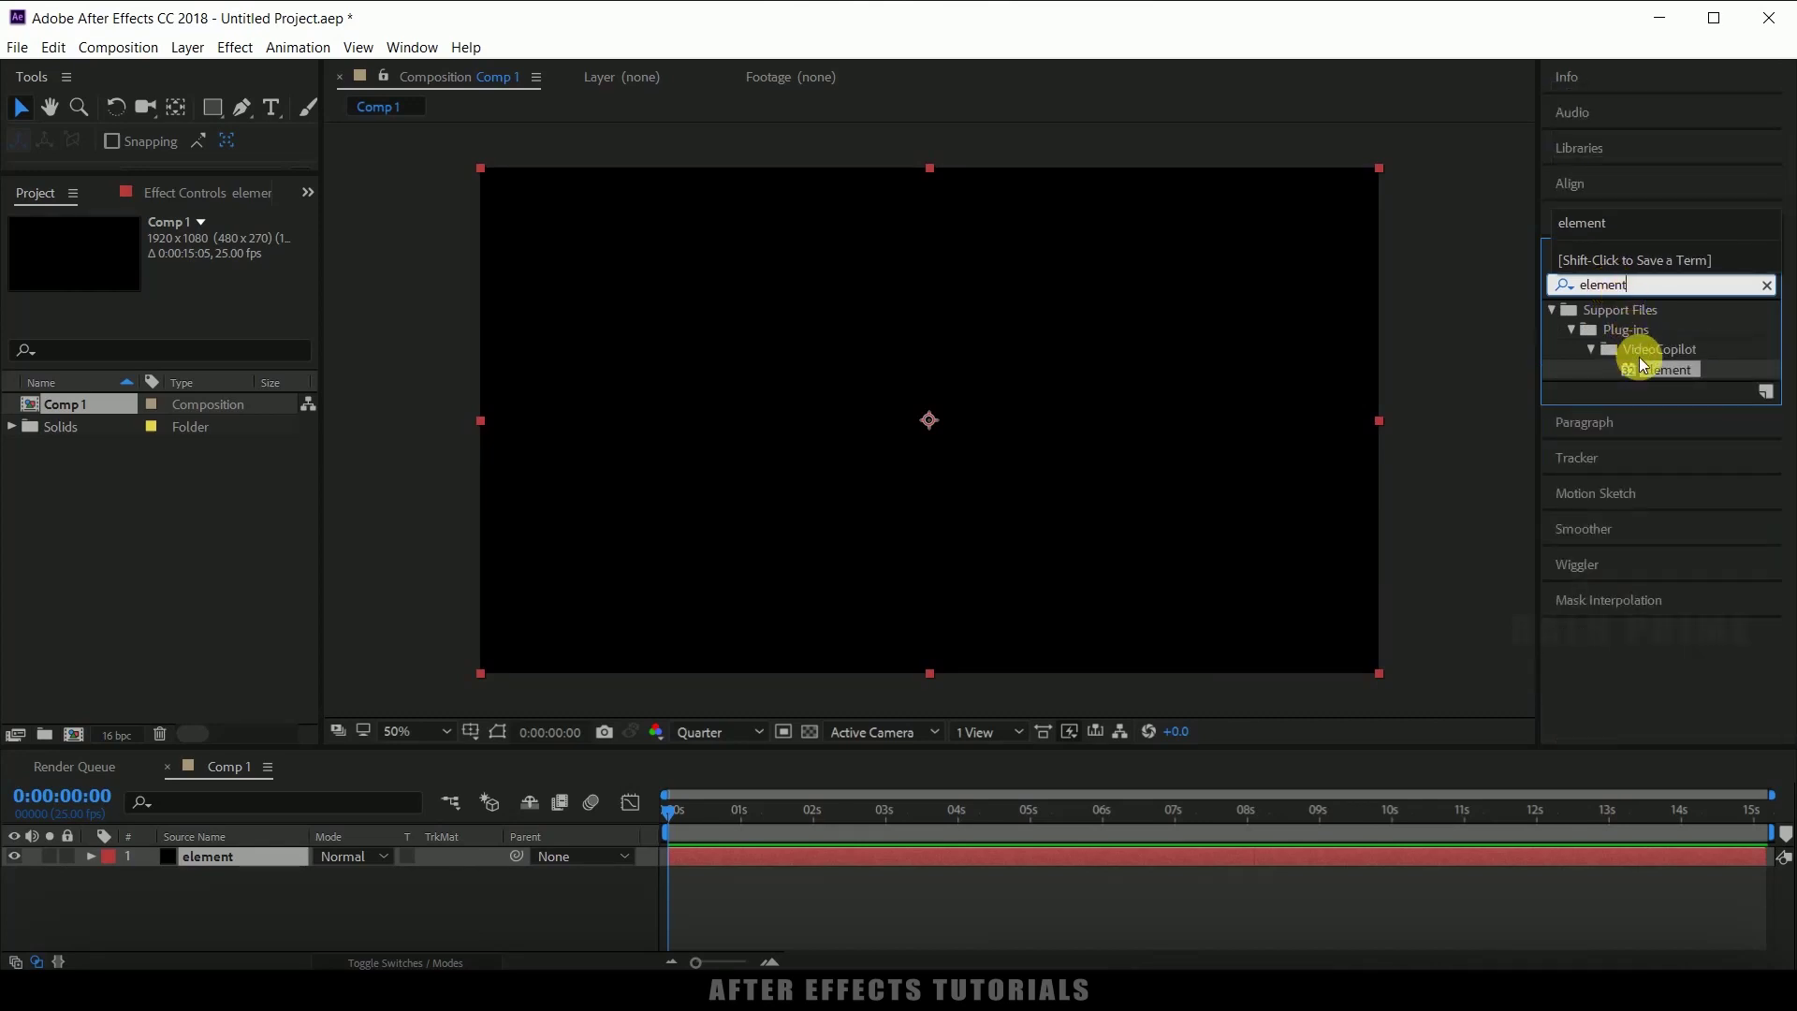
mouse_move(1665, 372)
left_mouse_down()
mouse_move(1675, 385)
mouse_move(932, 509)
left_mouse_up()
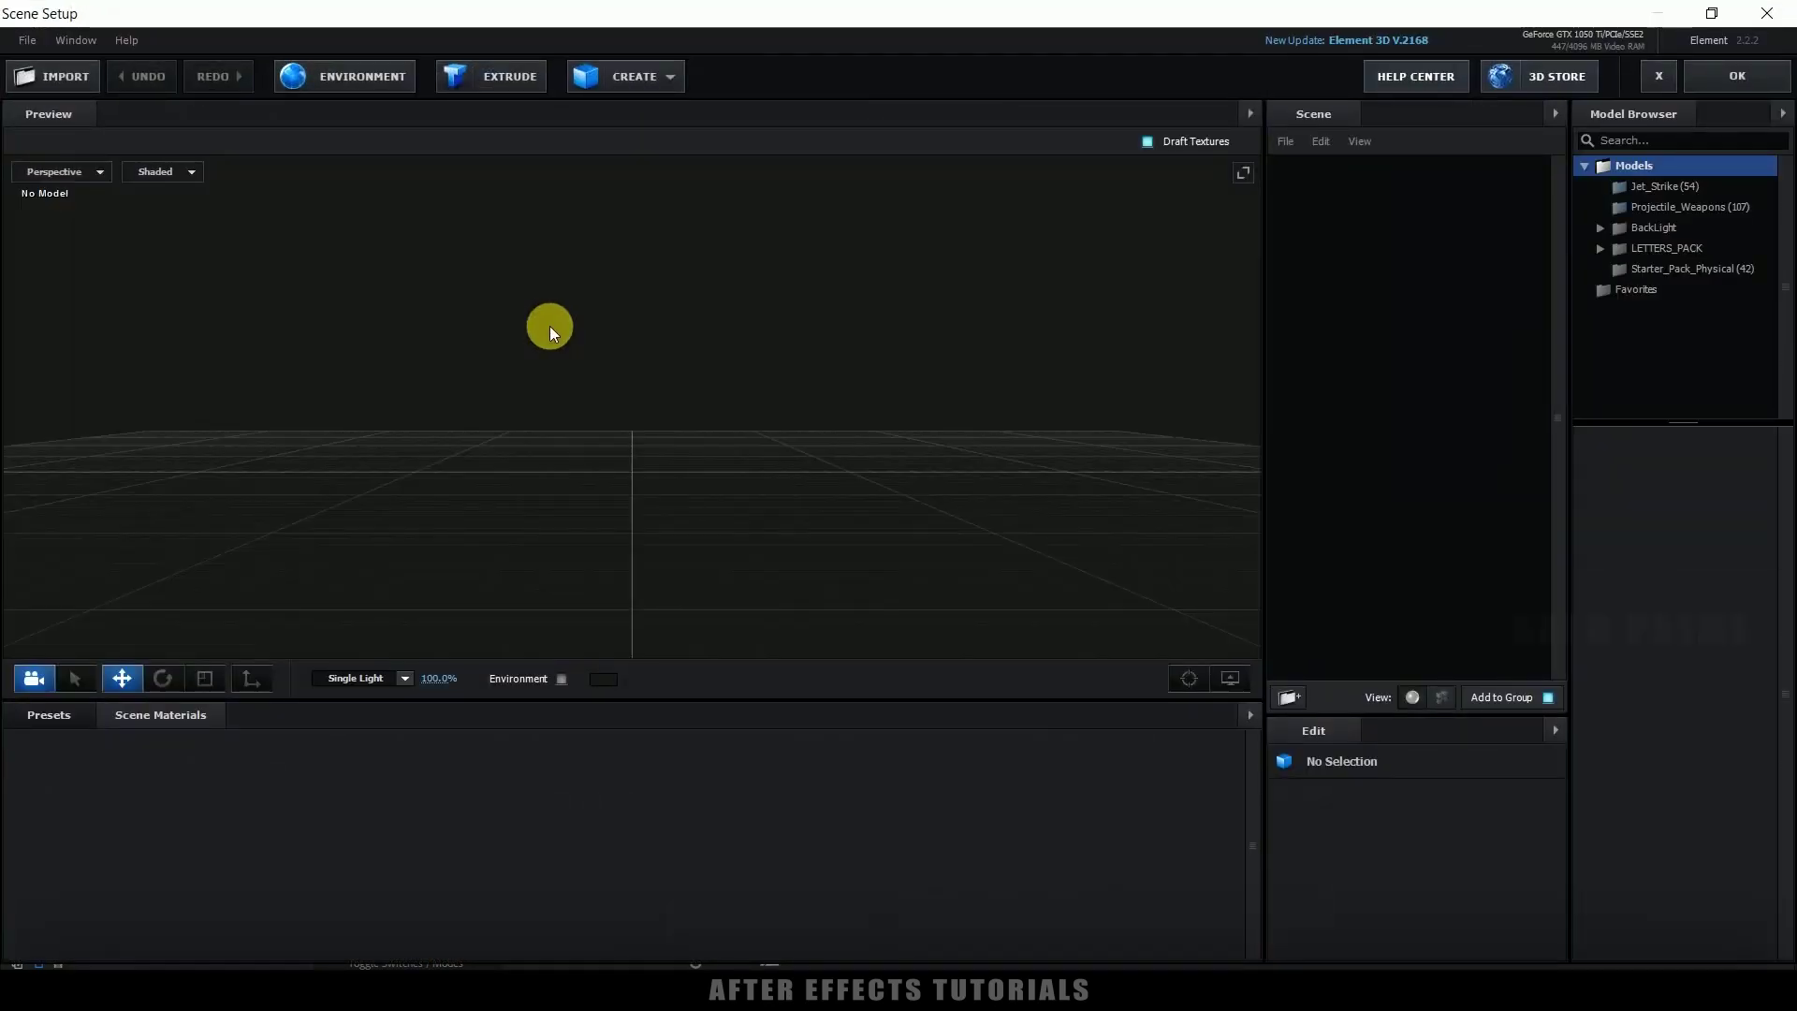
- Import Alucy.obj from D:\youtube\3d model\angel into the Element 3D scene
mouse_move(548, 325)
left_mouse_down()
mouse_move(486, 441)
mouse_move(553, 469)
mouse_move(594, 451)
mouse_move(408, 440)
mouse_move(419, 472)
mouse_move(525, 482)
mouse_move(484, 485)
left_mouse_up()
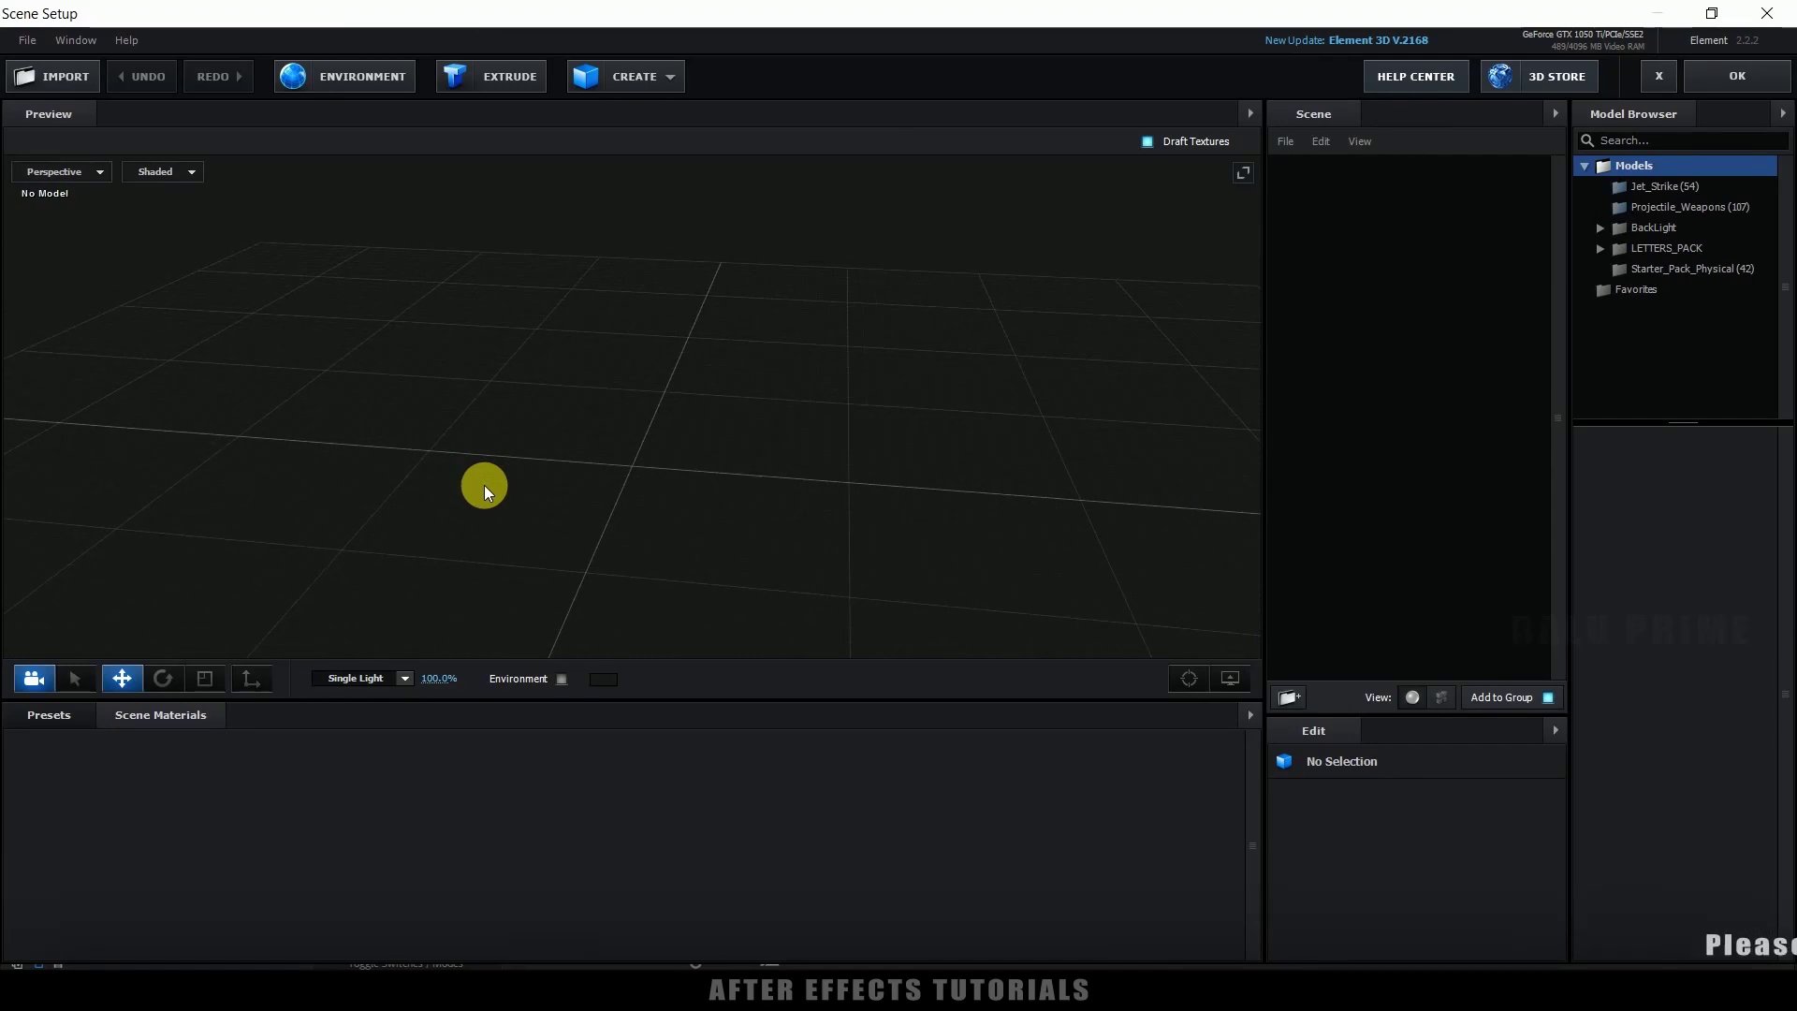
left_click(43, 75)
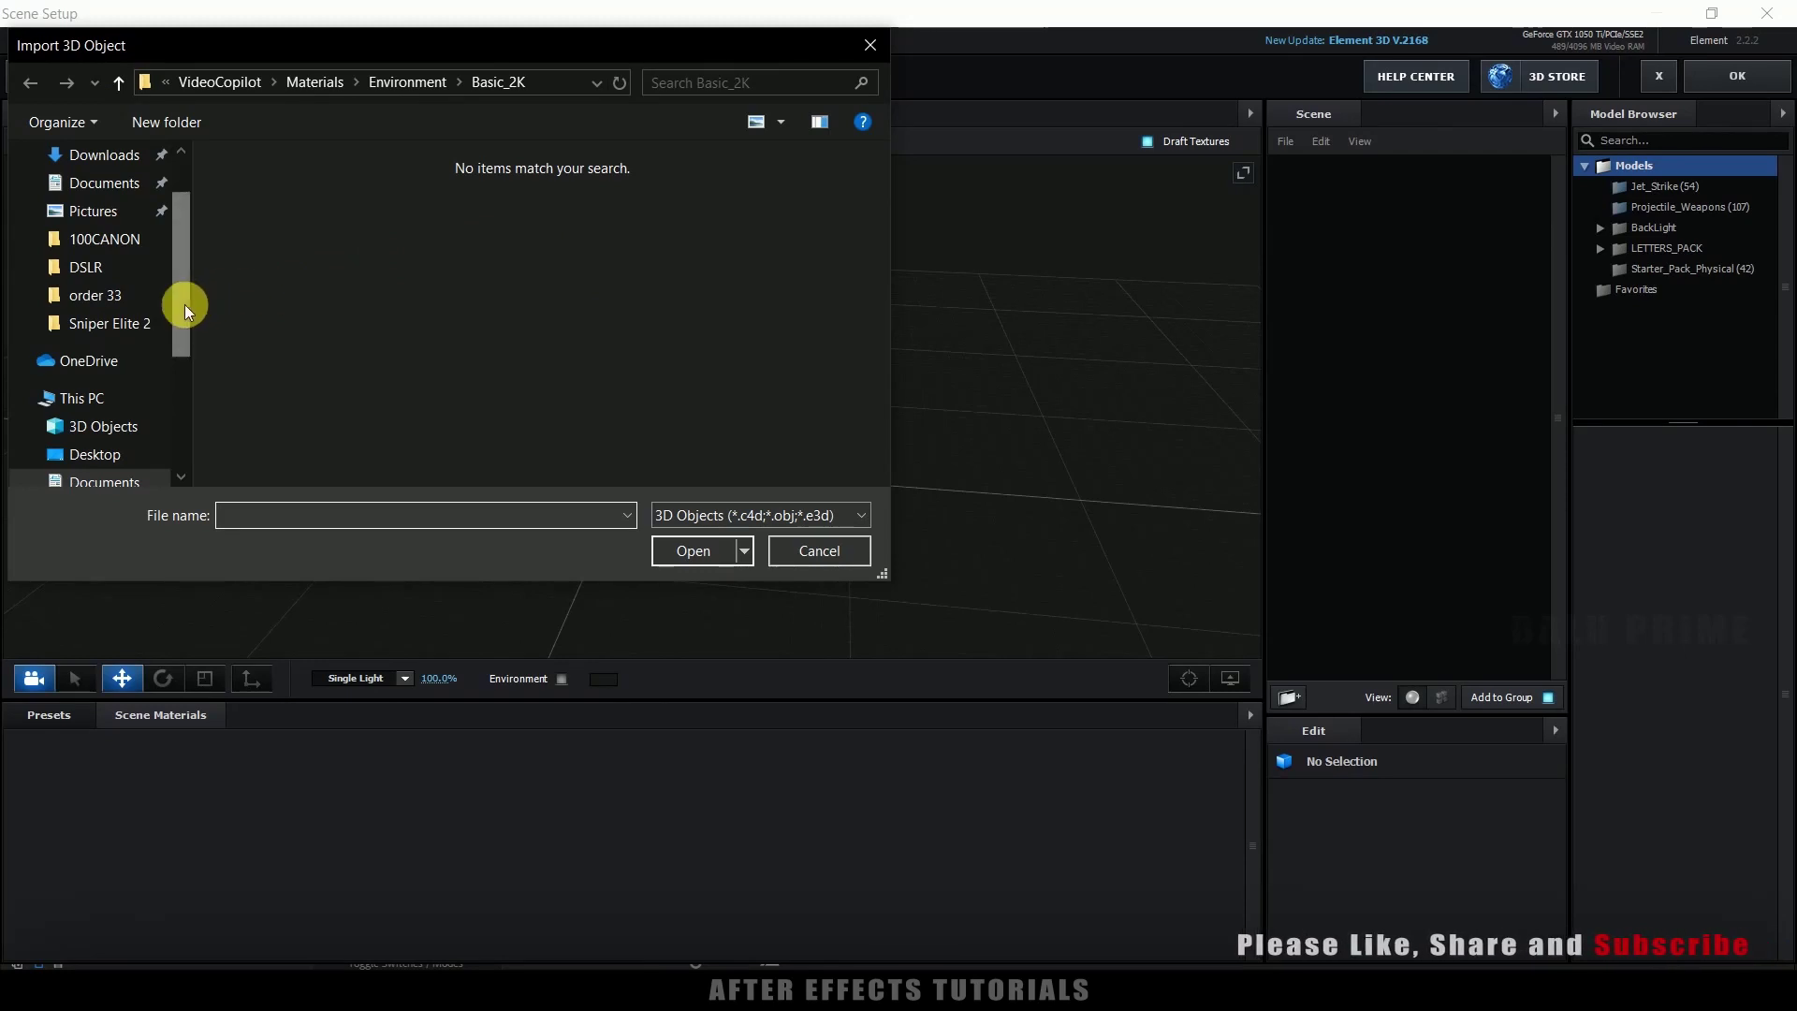
left_click_drag(184, 305, 184, 406)
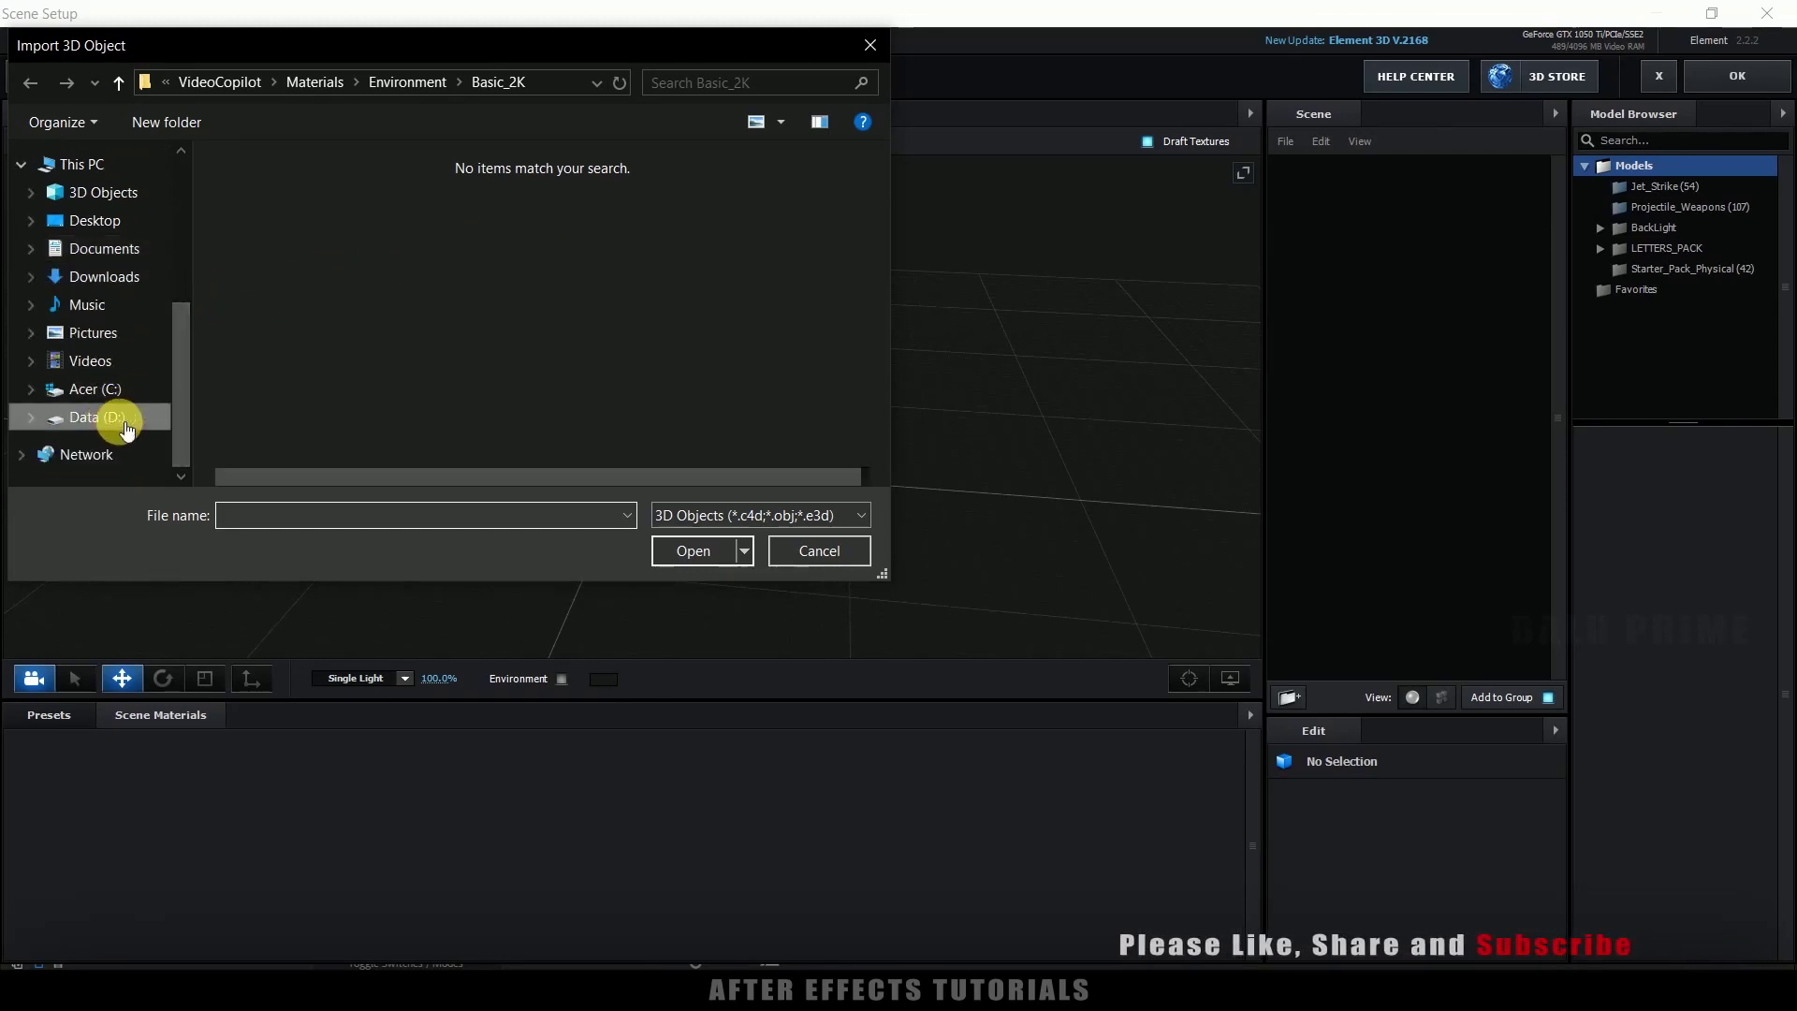
left_click(96, 417)
scroll(513, 343, "down", 5)
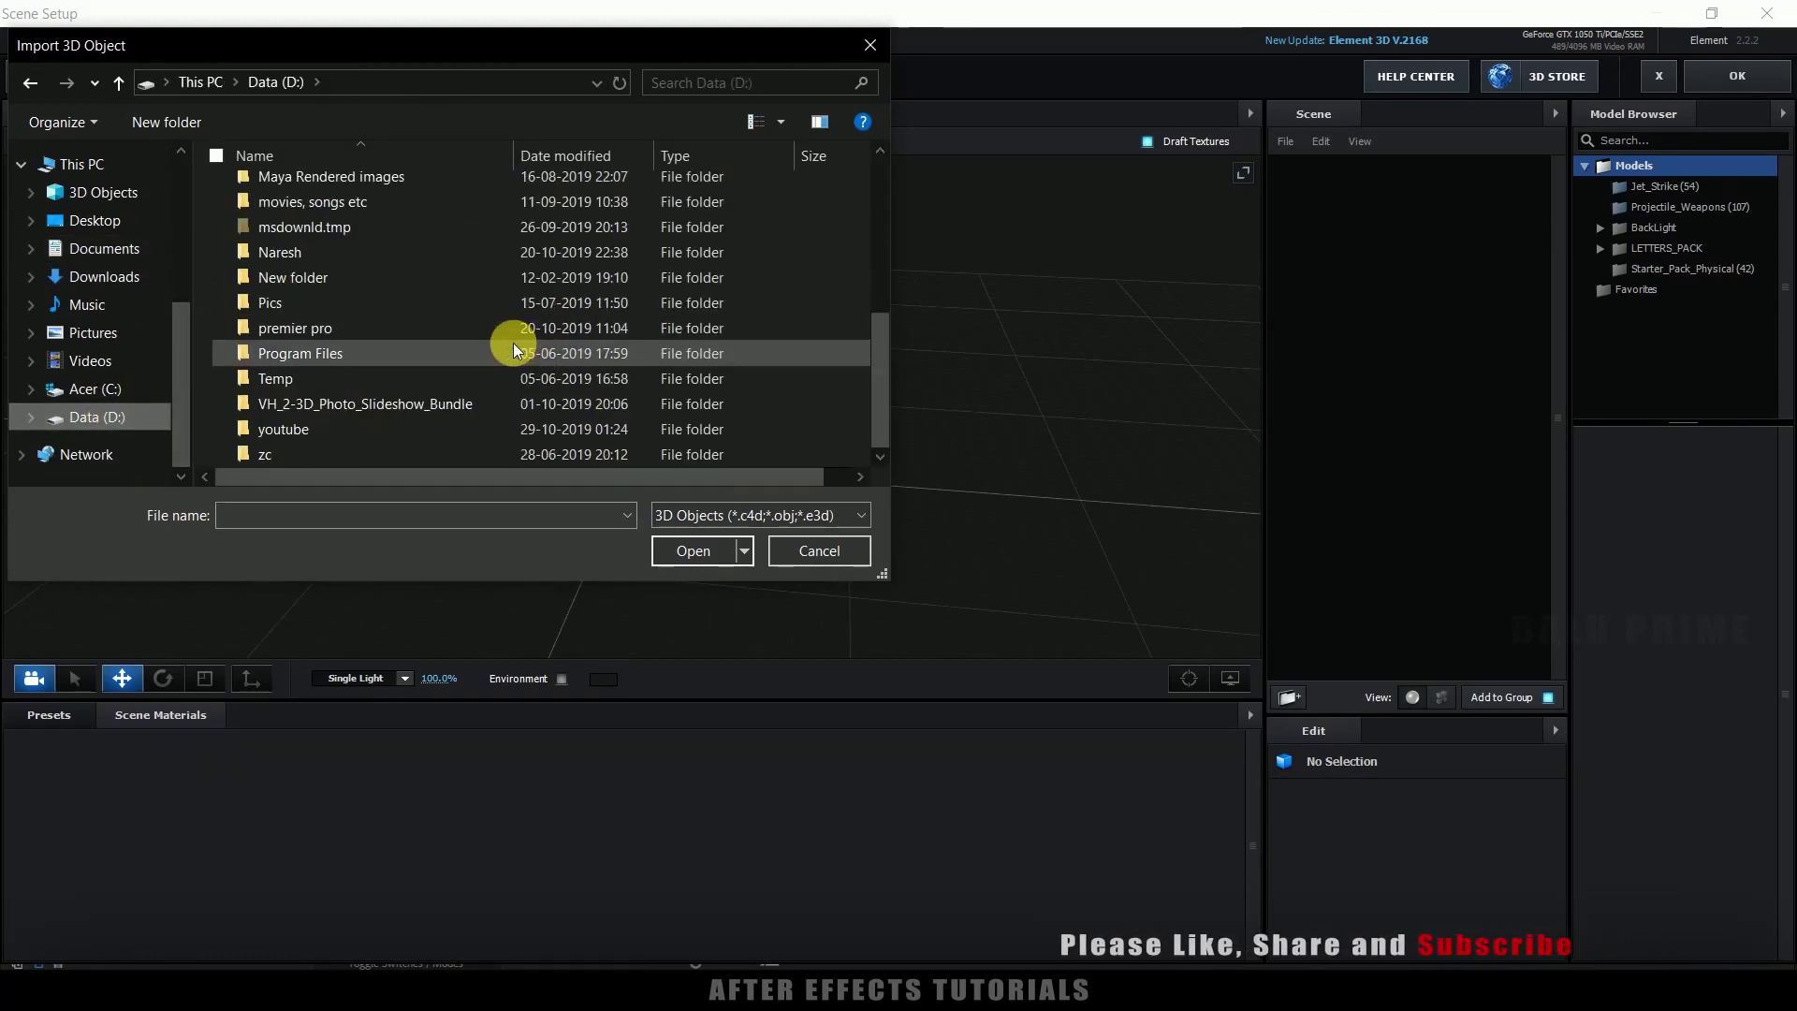
double_click(330, 428)
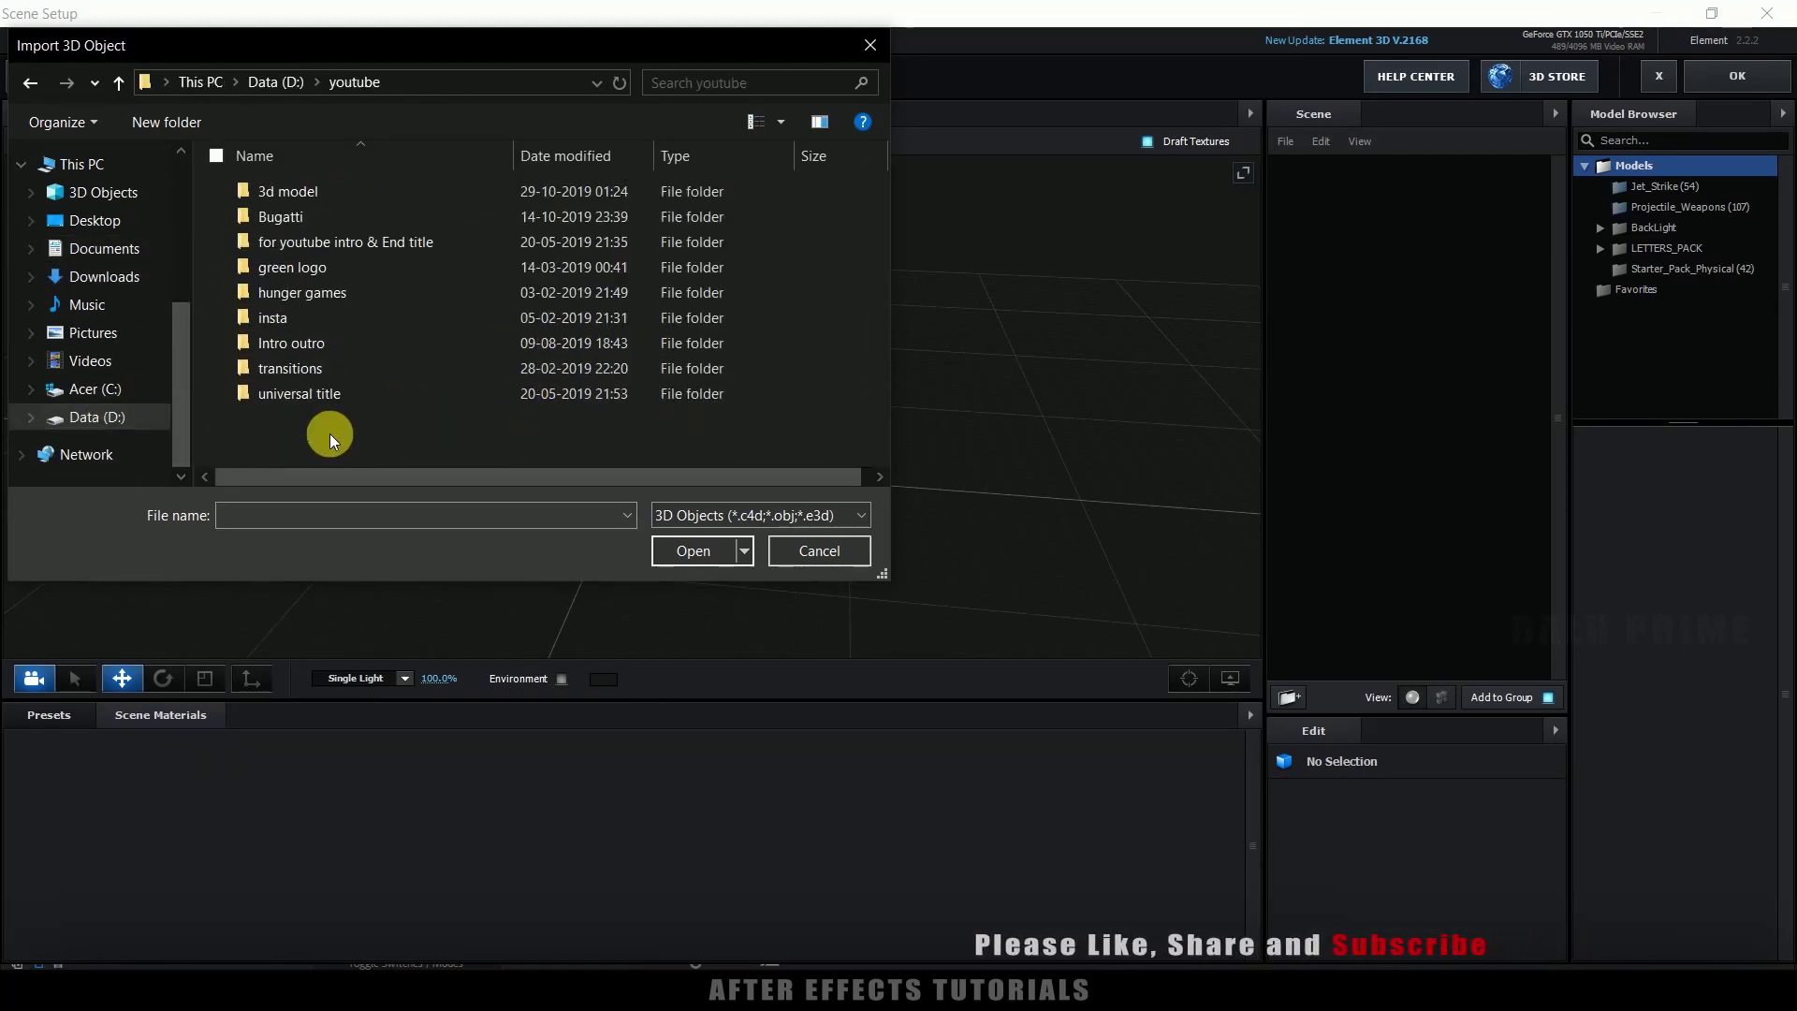
double_click(288, 191)
double_click(301, 196)
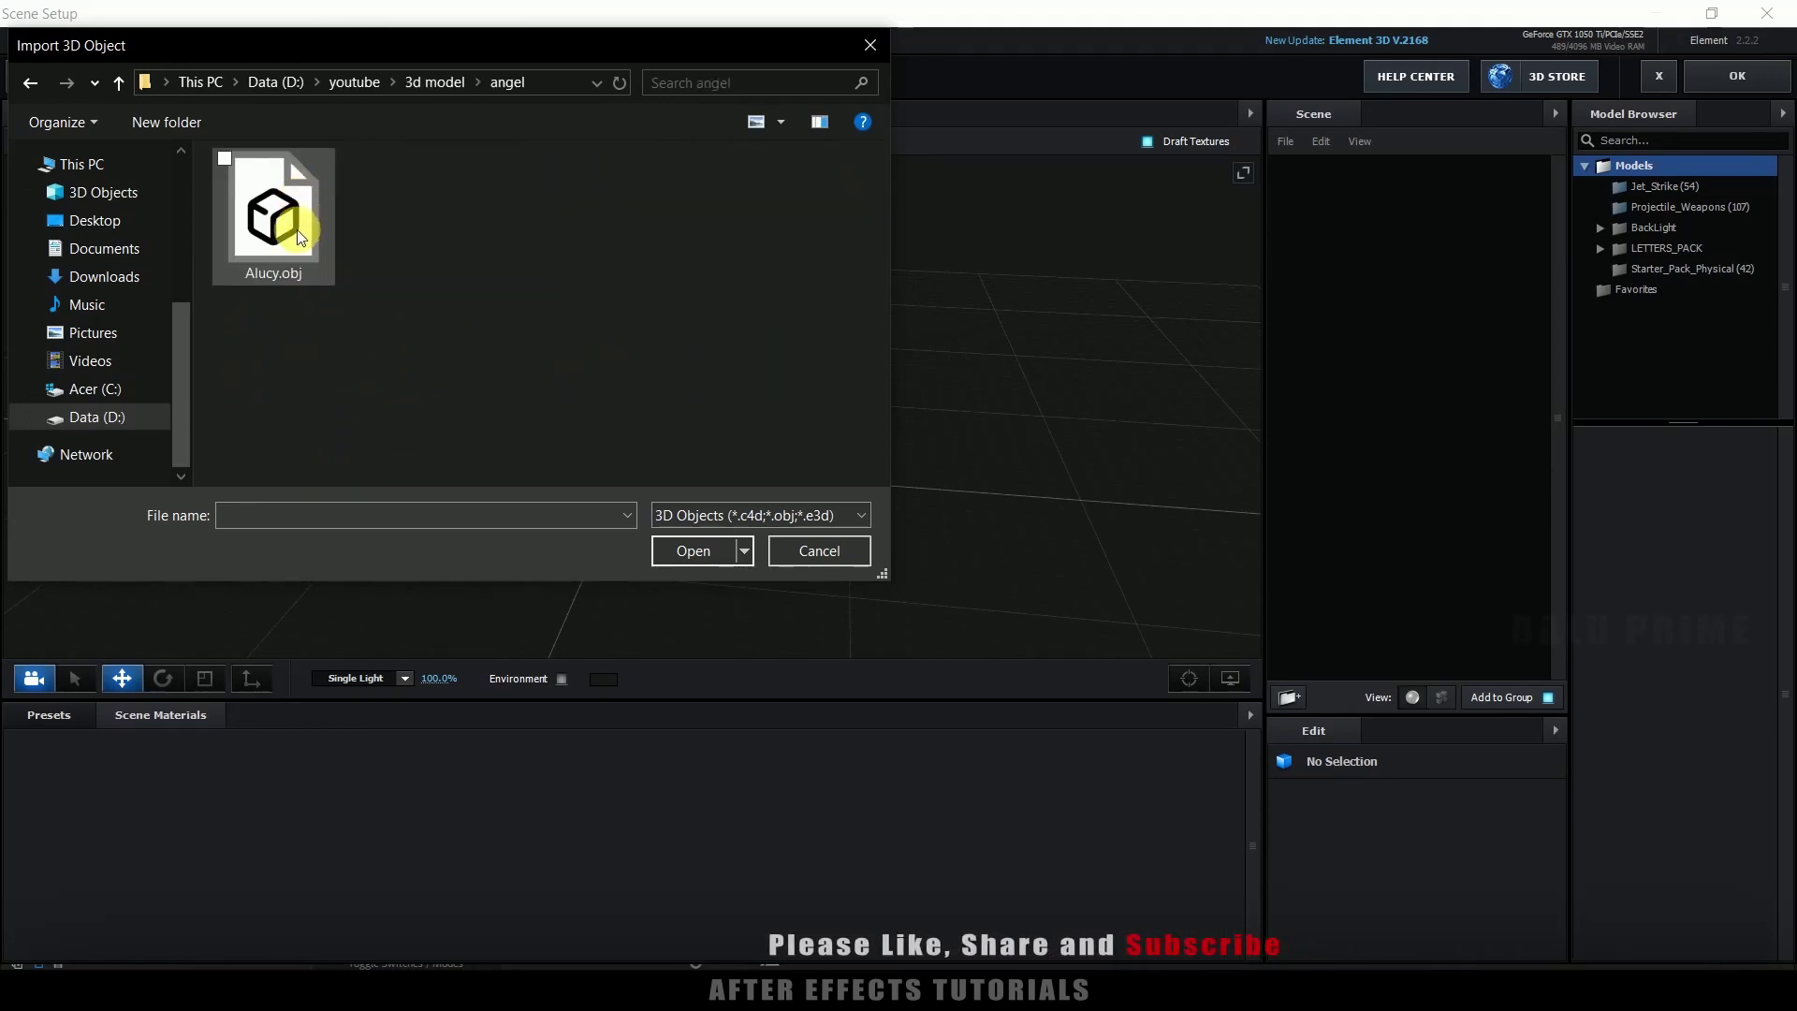
left_click(297, 229)
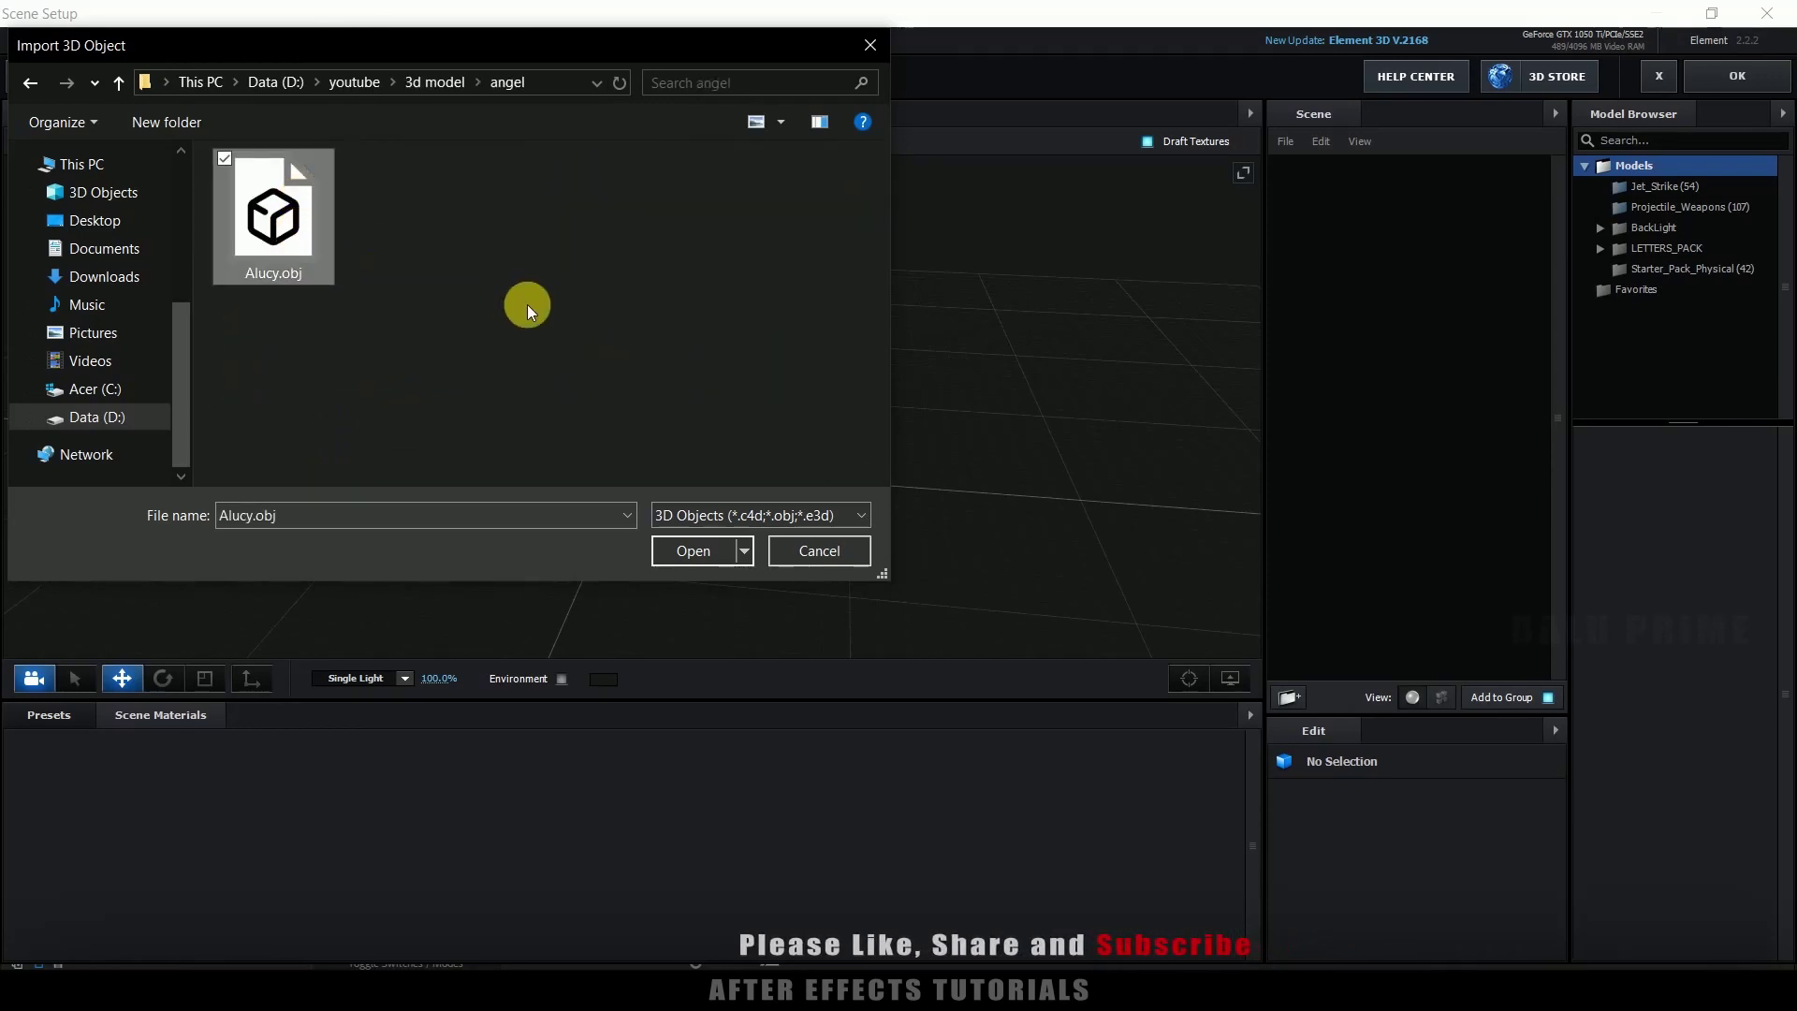
left_click(695, 554)
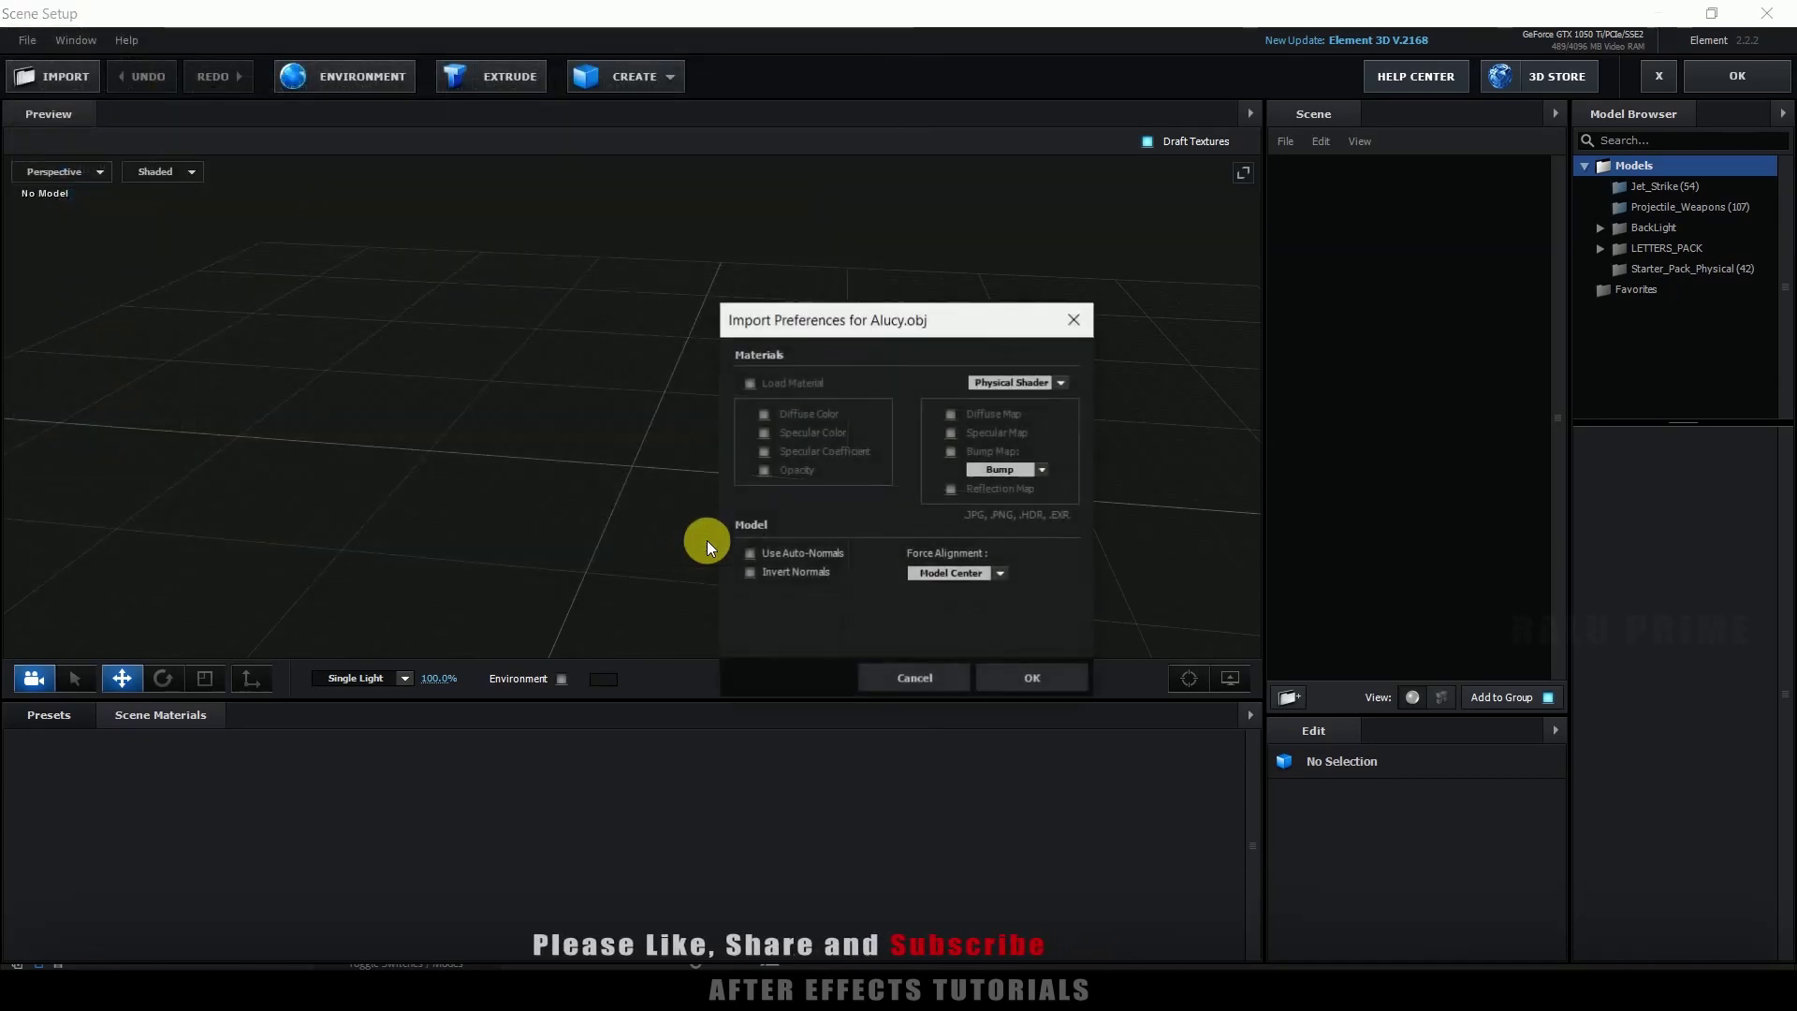
left_click(1027, 685)
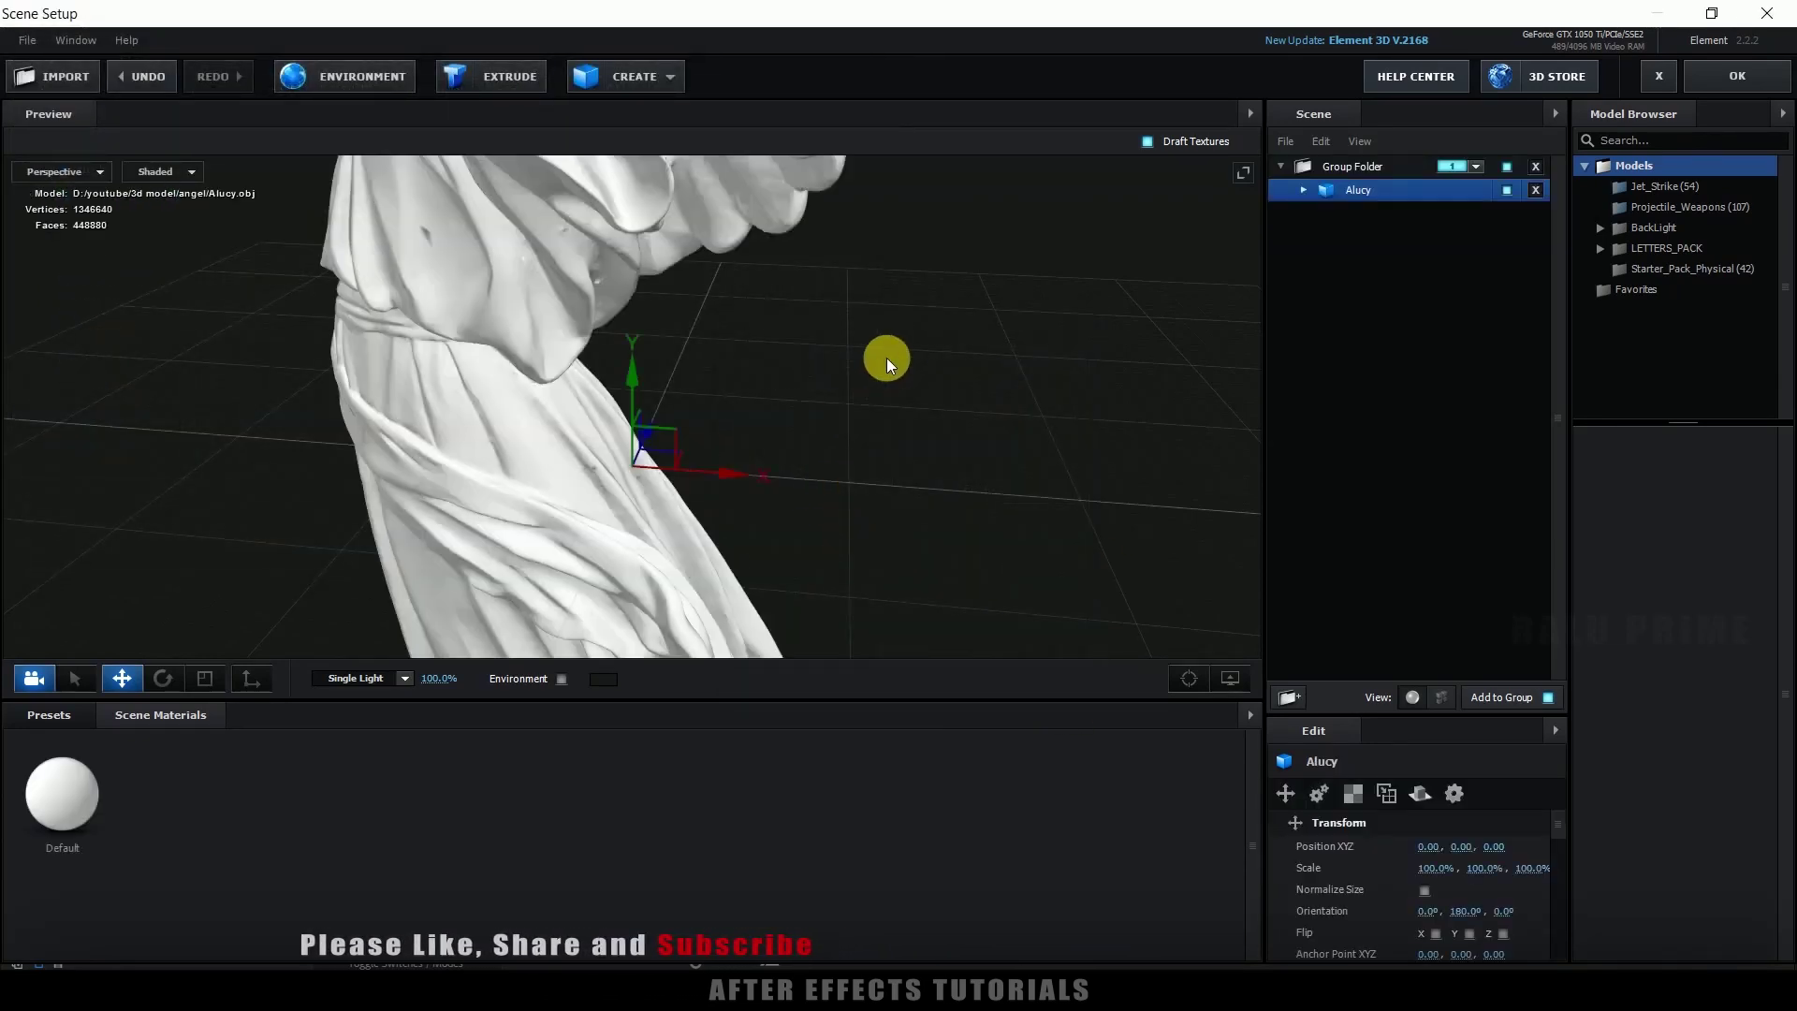
scroll(886, 358, "down", 5)
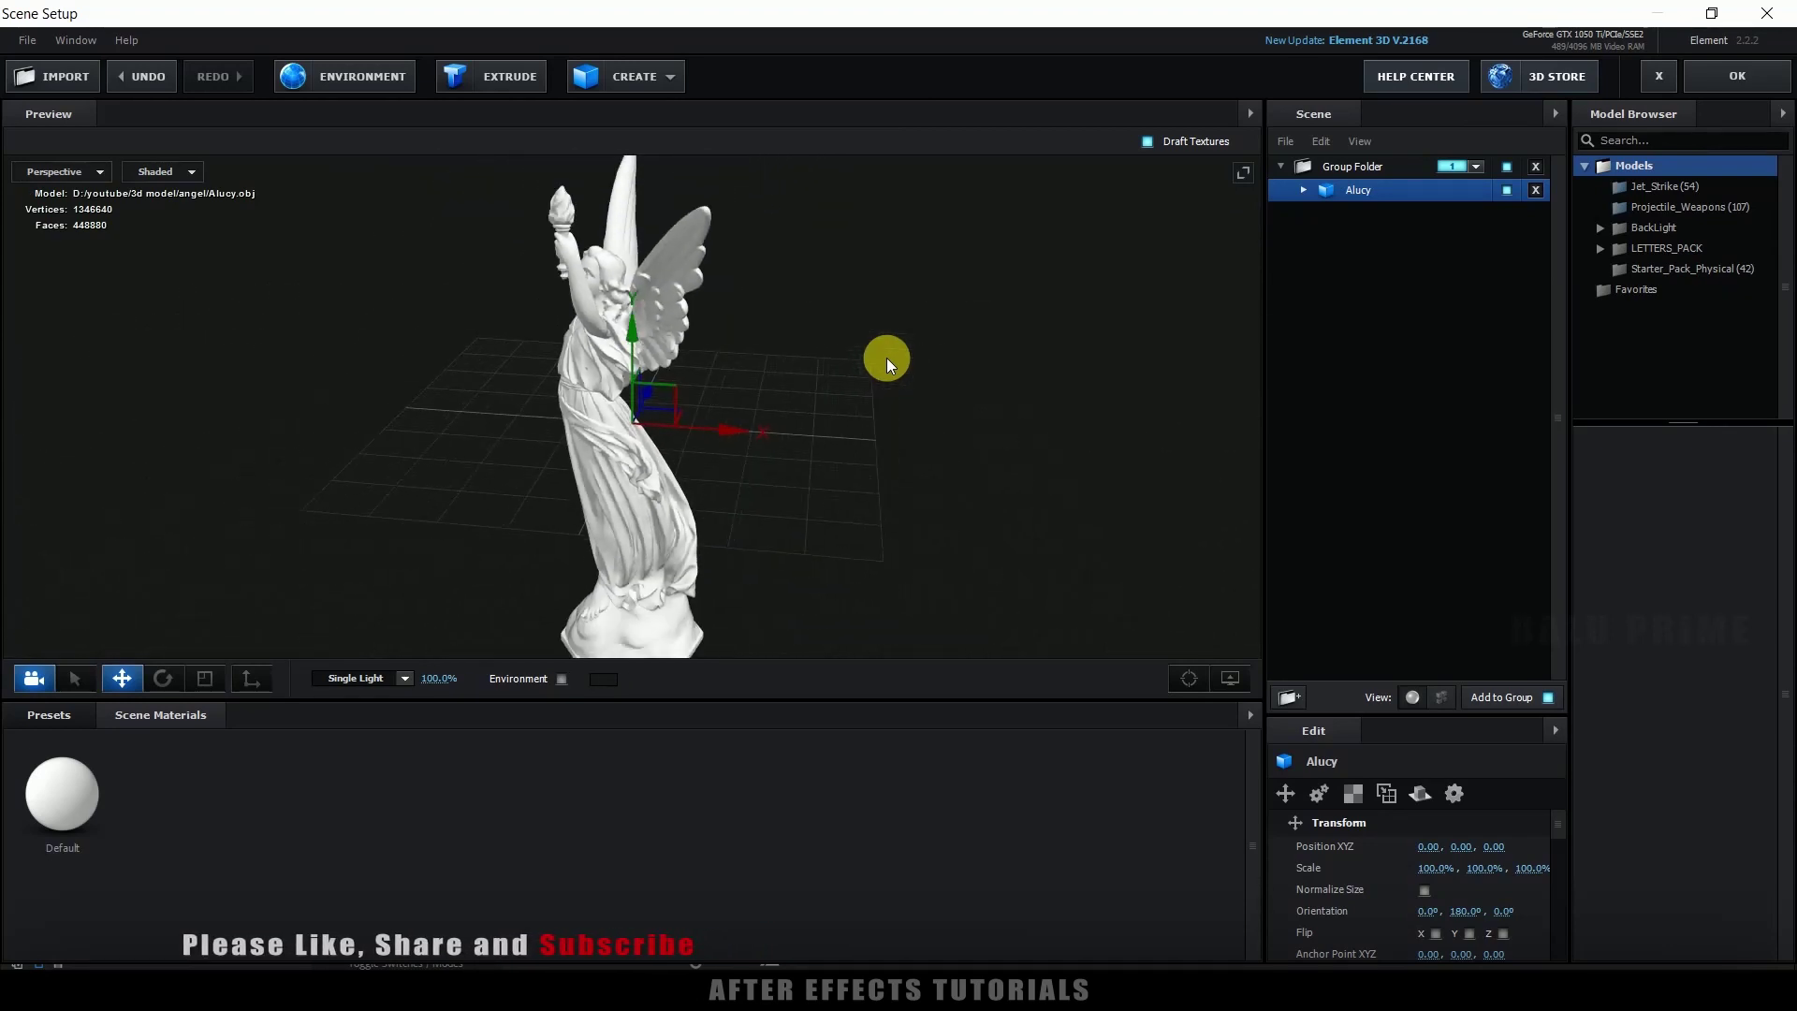
- Expand the Alucy model and set its Scale XYZ to 25%
mouse_move(905, 462)
left_mouse_down()
mouse_move(960, 456)
mouse_move(957, 414)
mouse_move(910, 450)
left_mouse_up()
left_click(1304, 189)
left_click(1364, 214)
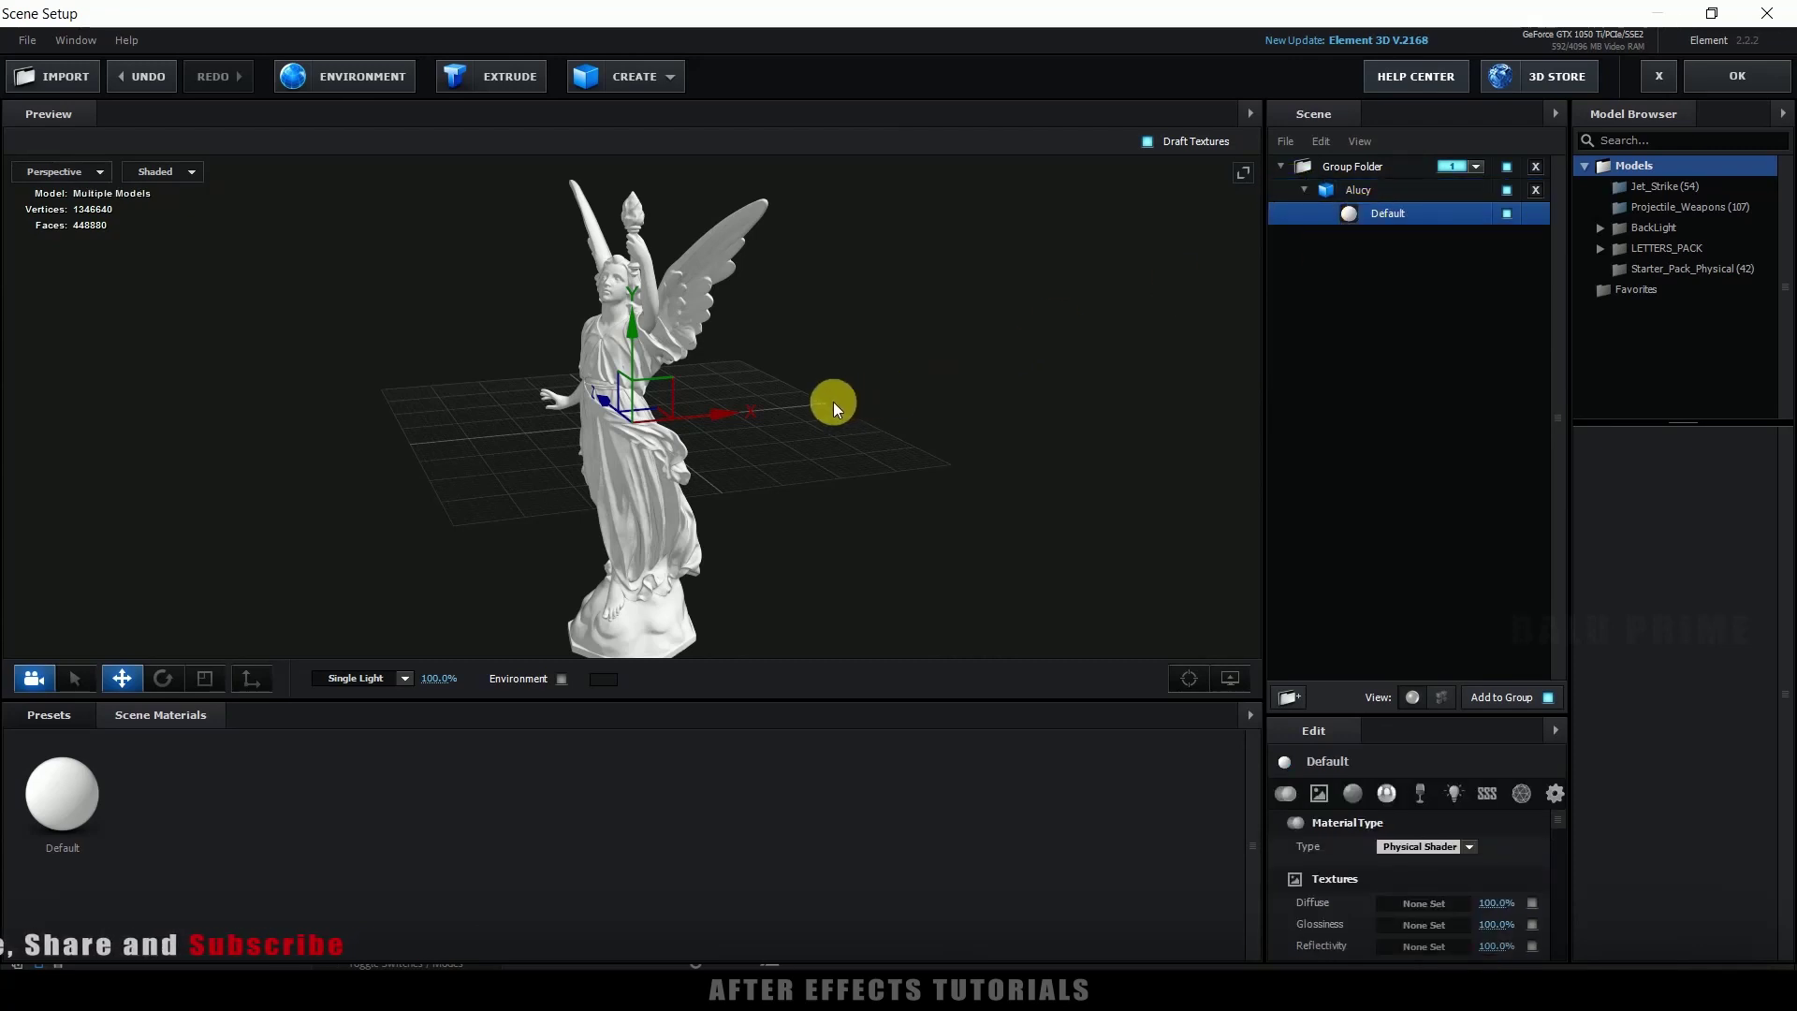
scroll(832, 402, "up", 3)
scroll(832, 402, "up", 3)
mouse_move(833, 402)
left_mouse_down()
mouse_move(865, 367)
mouse_move(979, 394)
mouse_move(897, 412)
mouse_move(838, 387)
left_mouse_up()
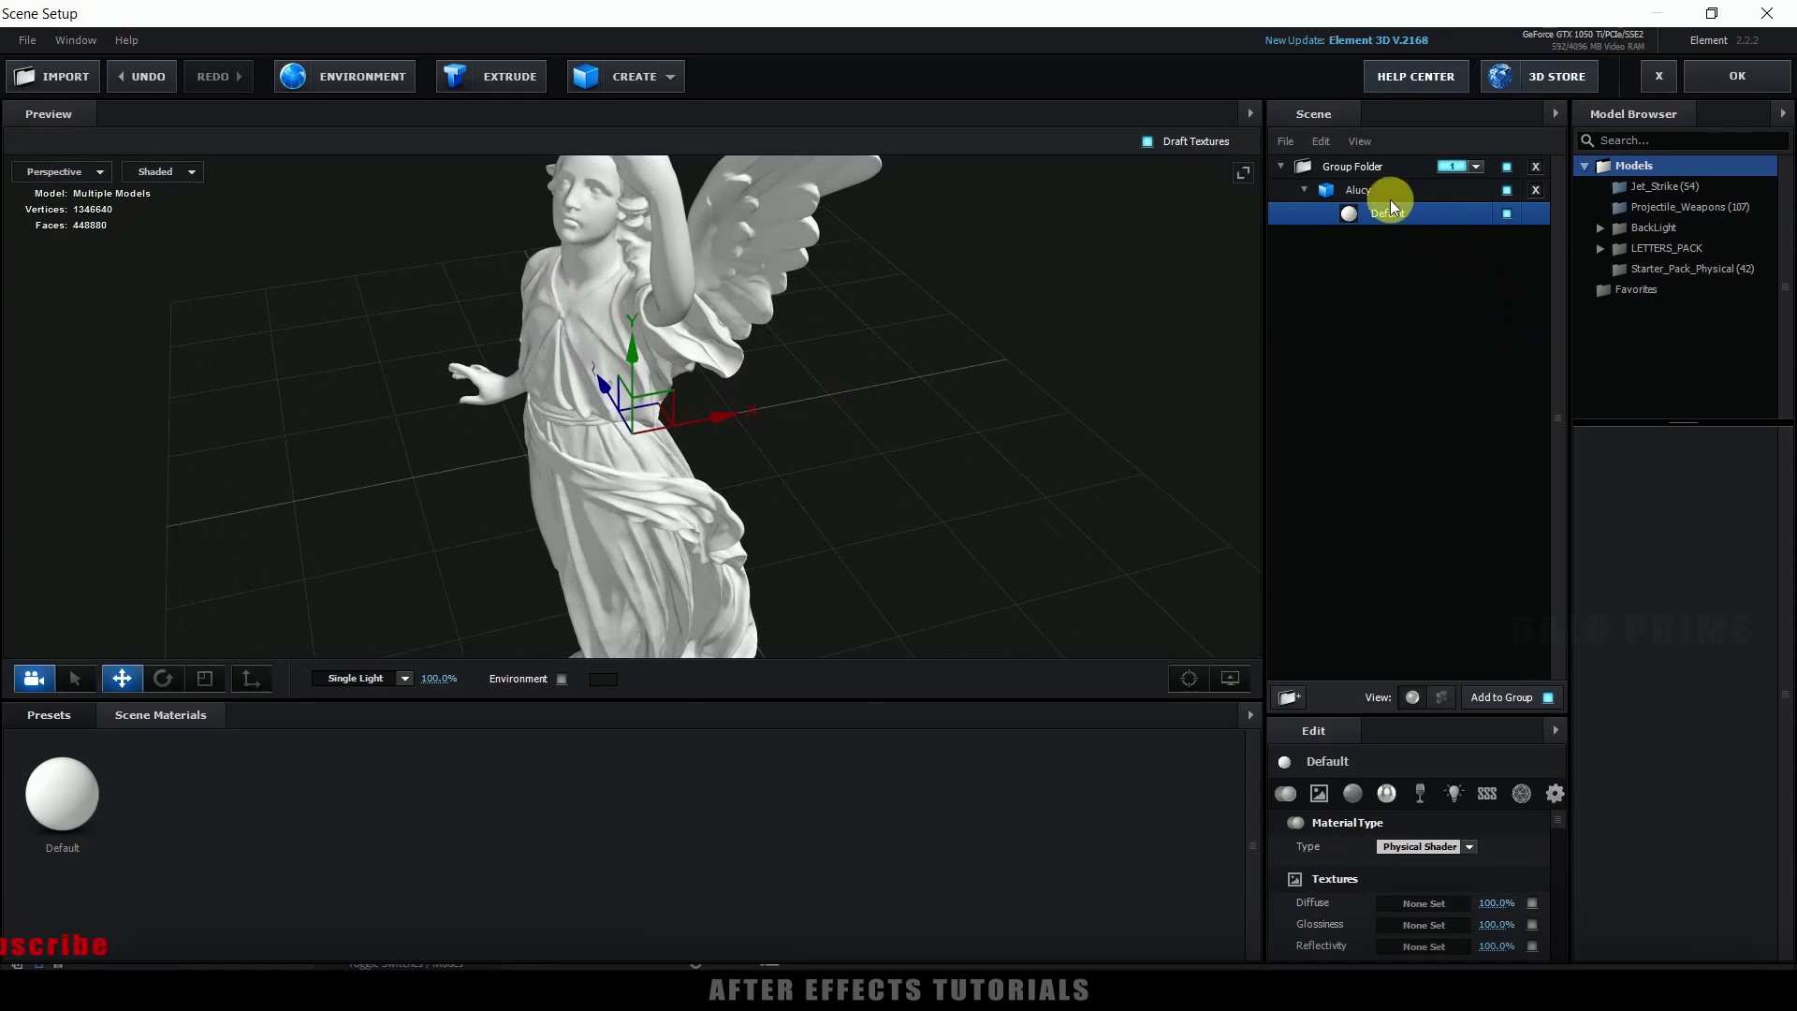
left_click(1356, 192)
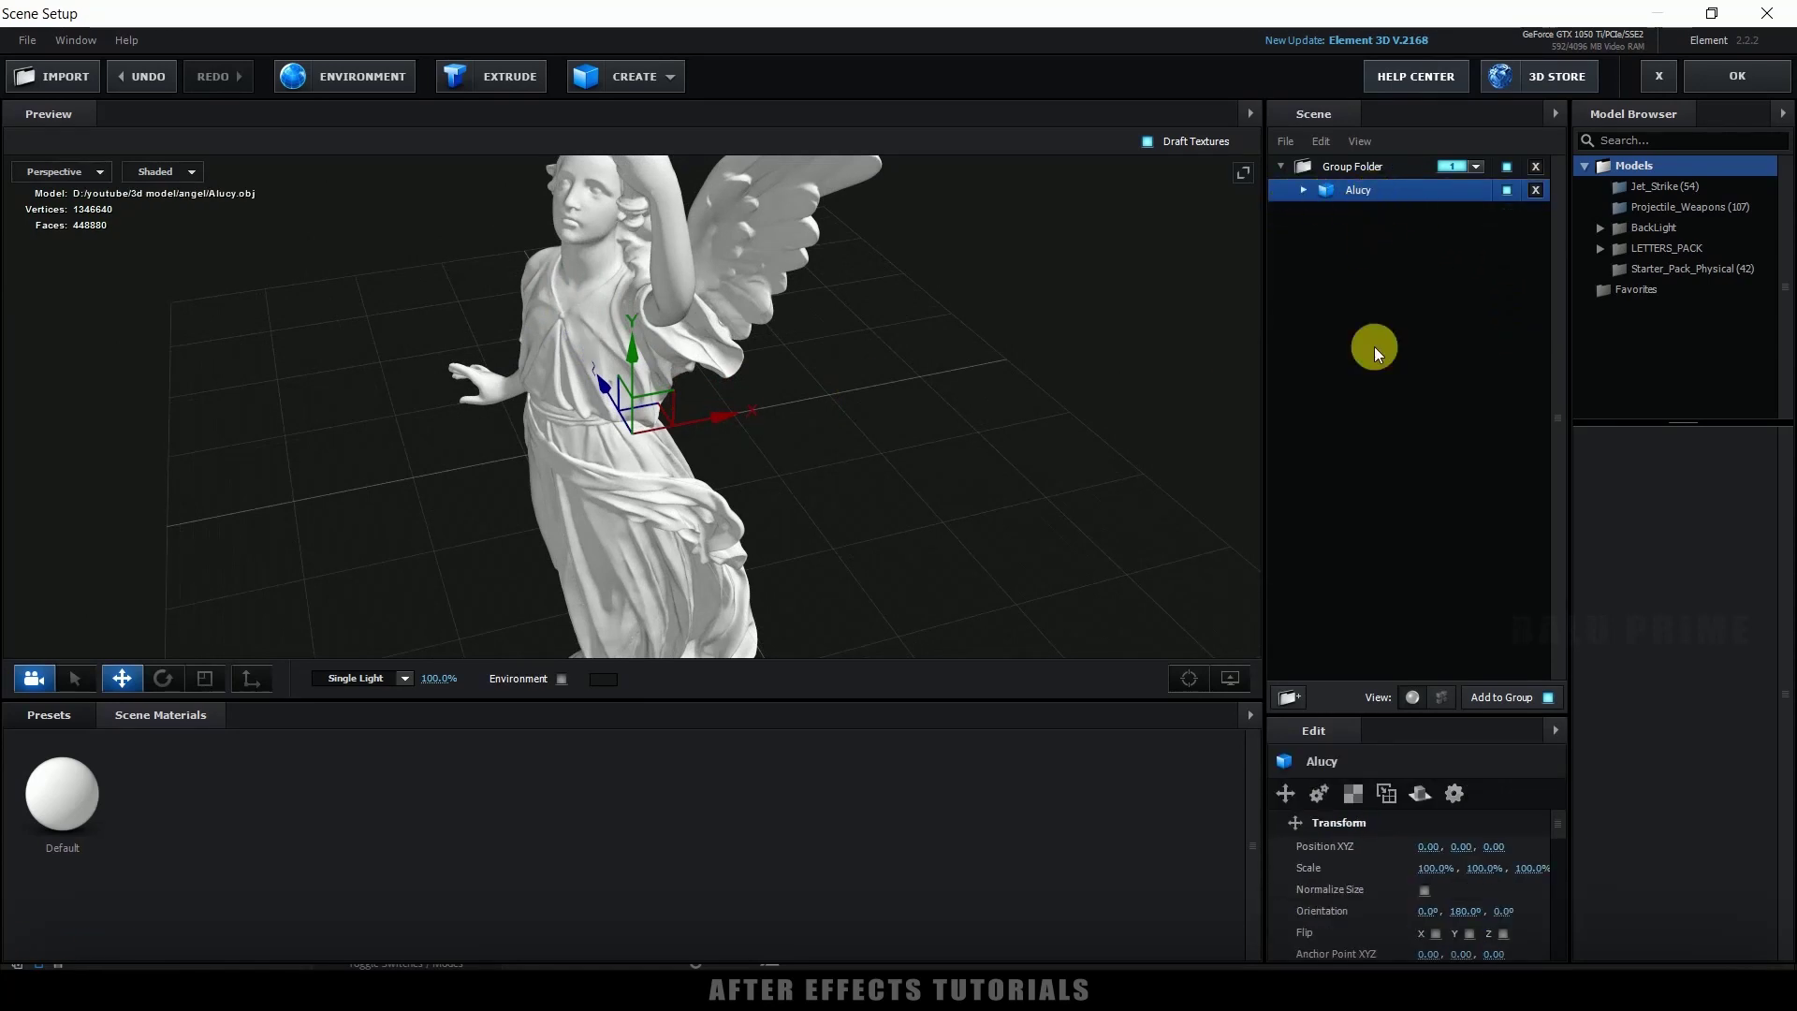
left_click(1440, 698)
left_click_drag(1436, 726, 1437, 587)
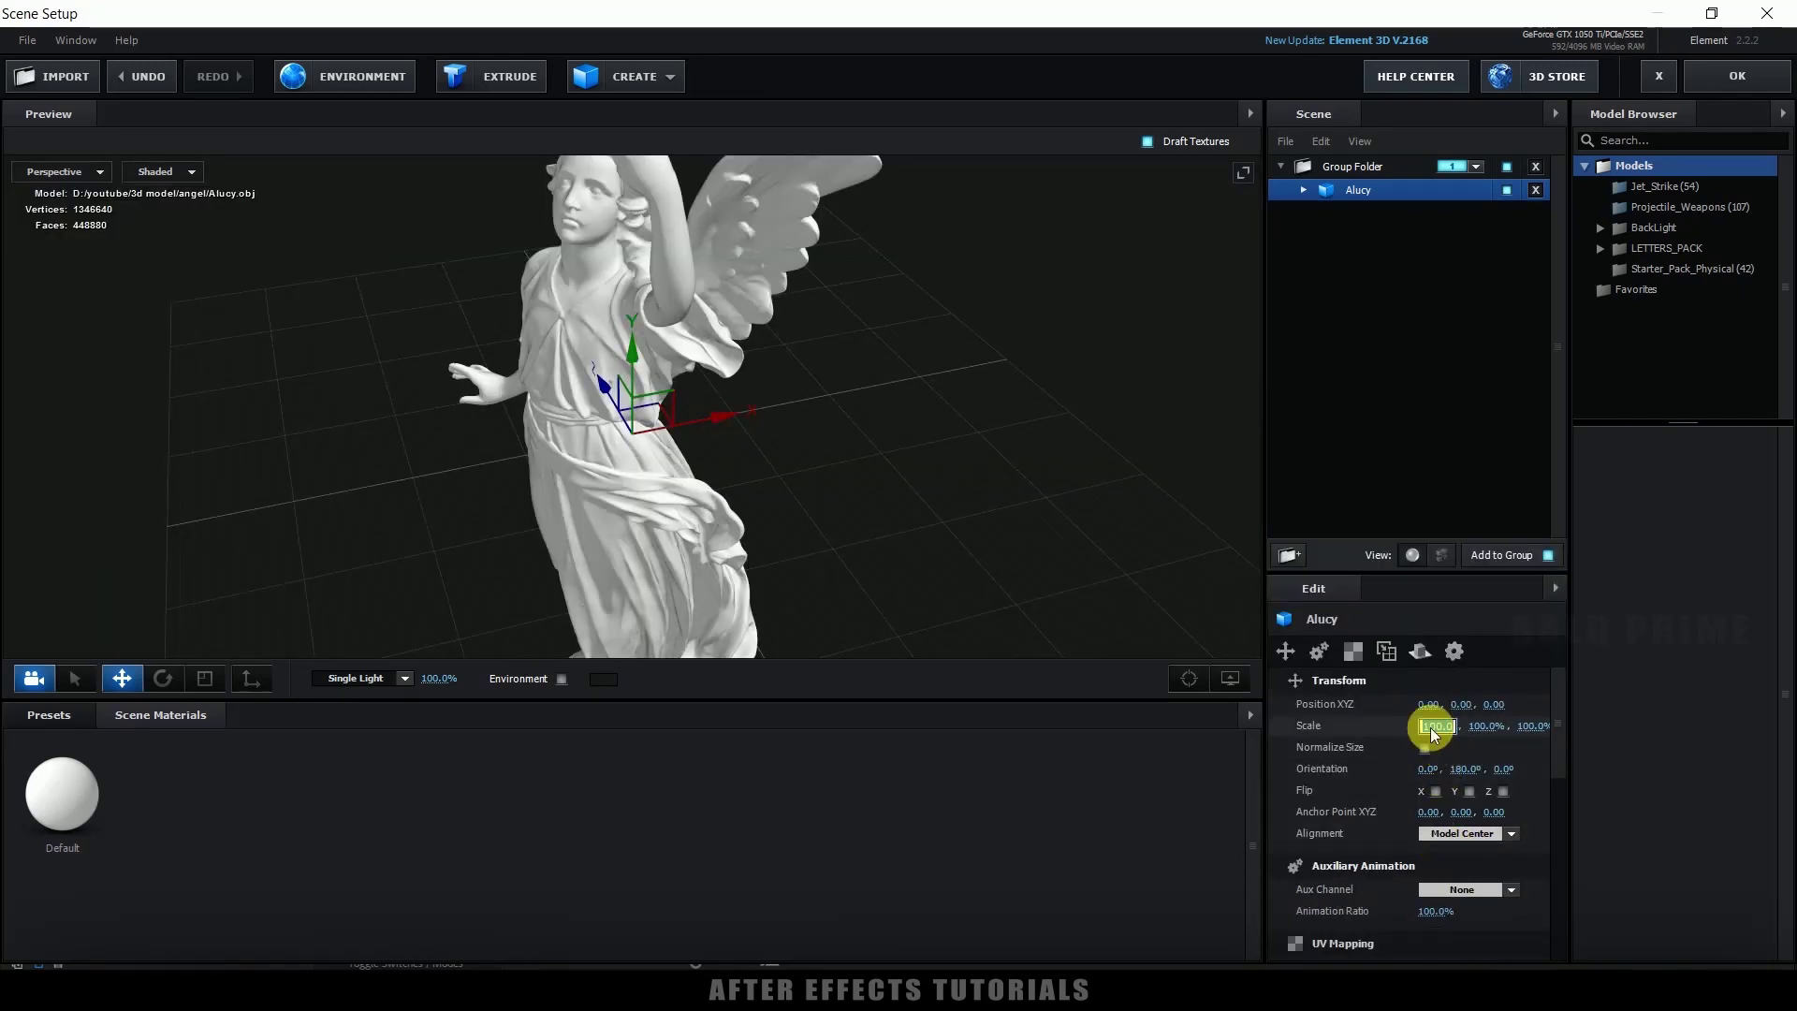
type("25")
key("Return")
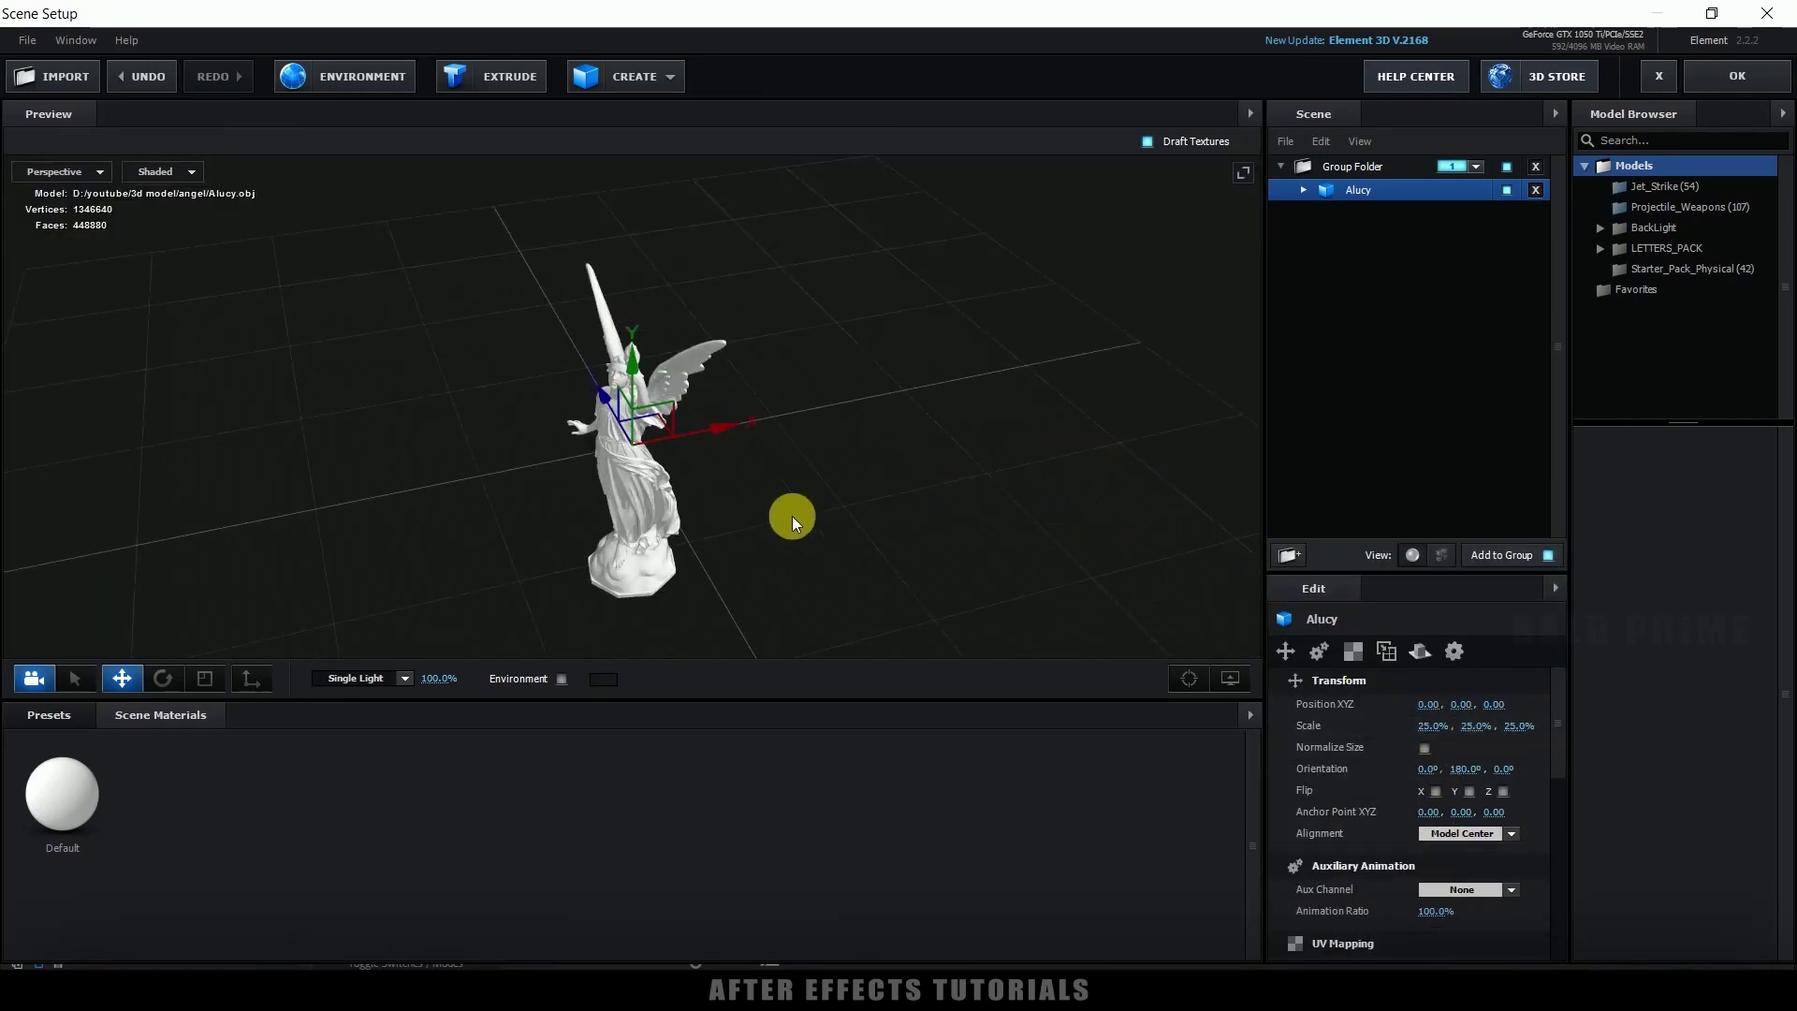
scroll(792, 516, "up", 3)
- Raise the statue along Y to position 1.02 and reframe the view
left_click_drag(826, 492, 841, 426)
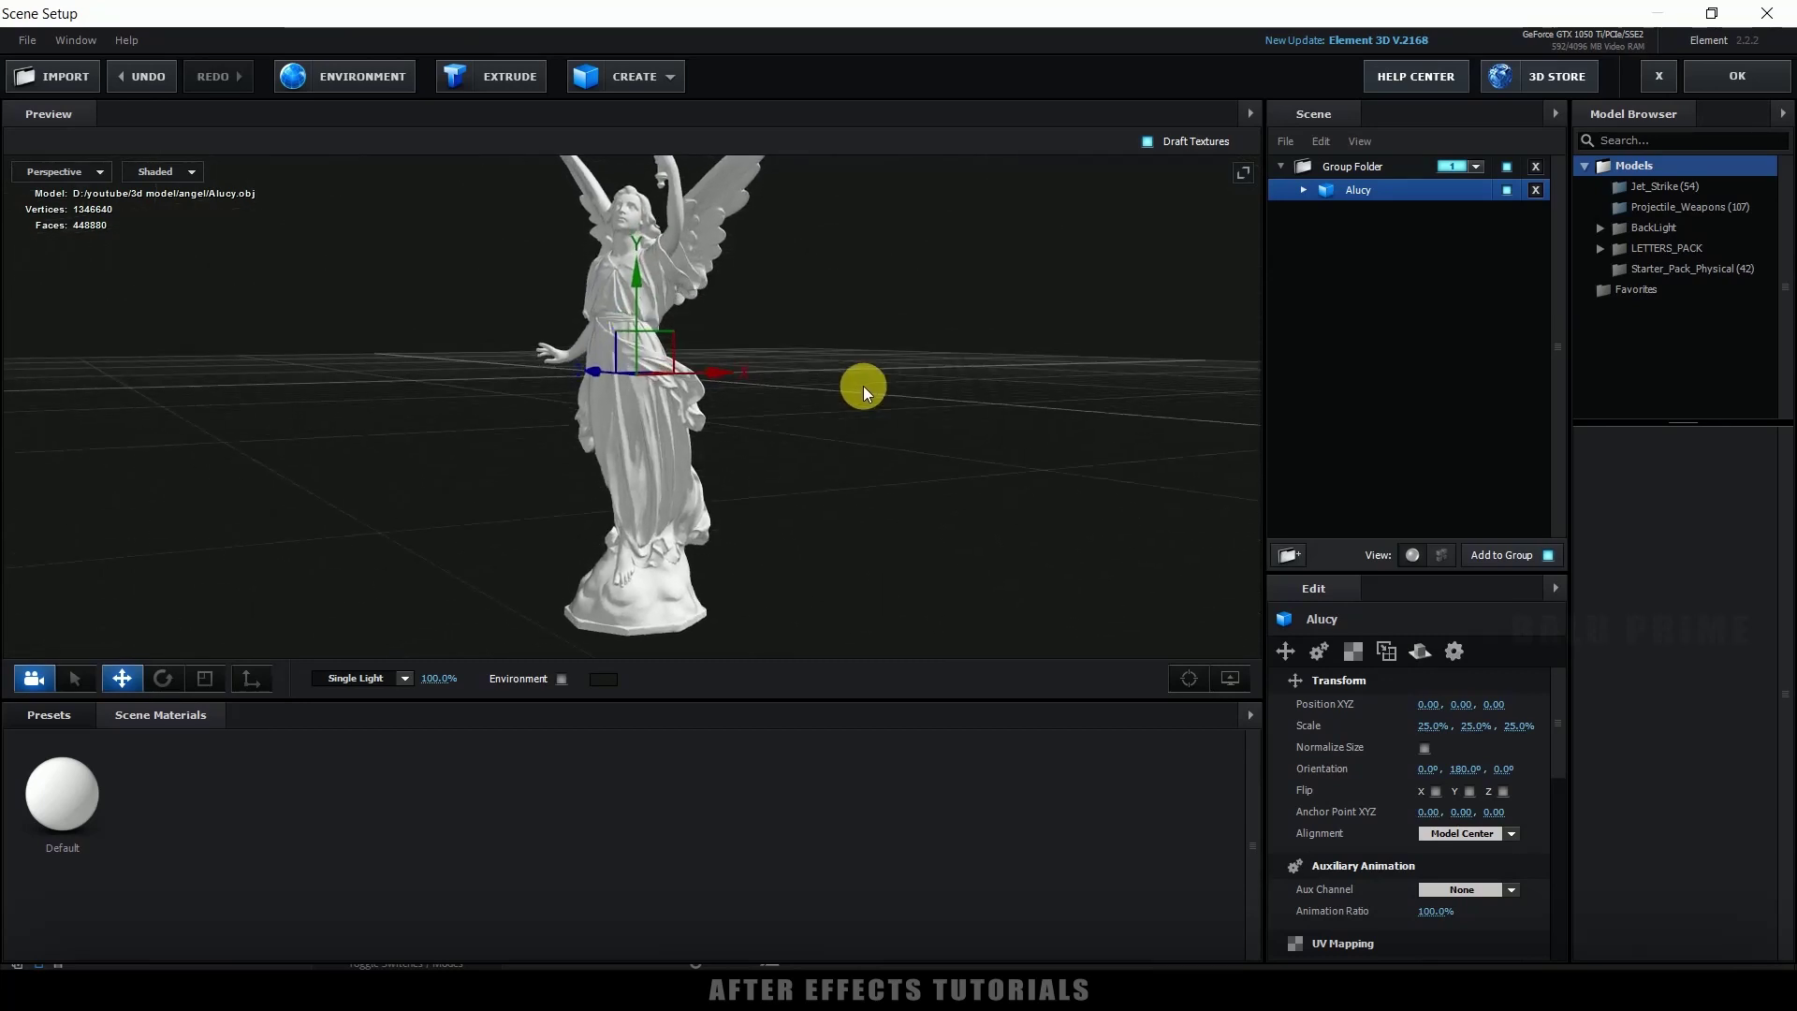
left_click_drag(656, 264, 673, 8)
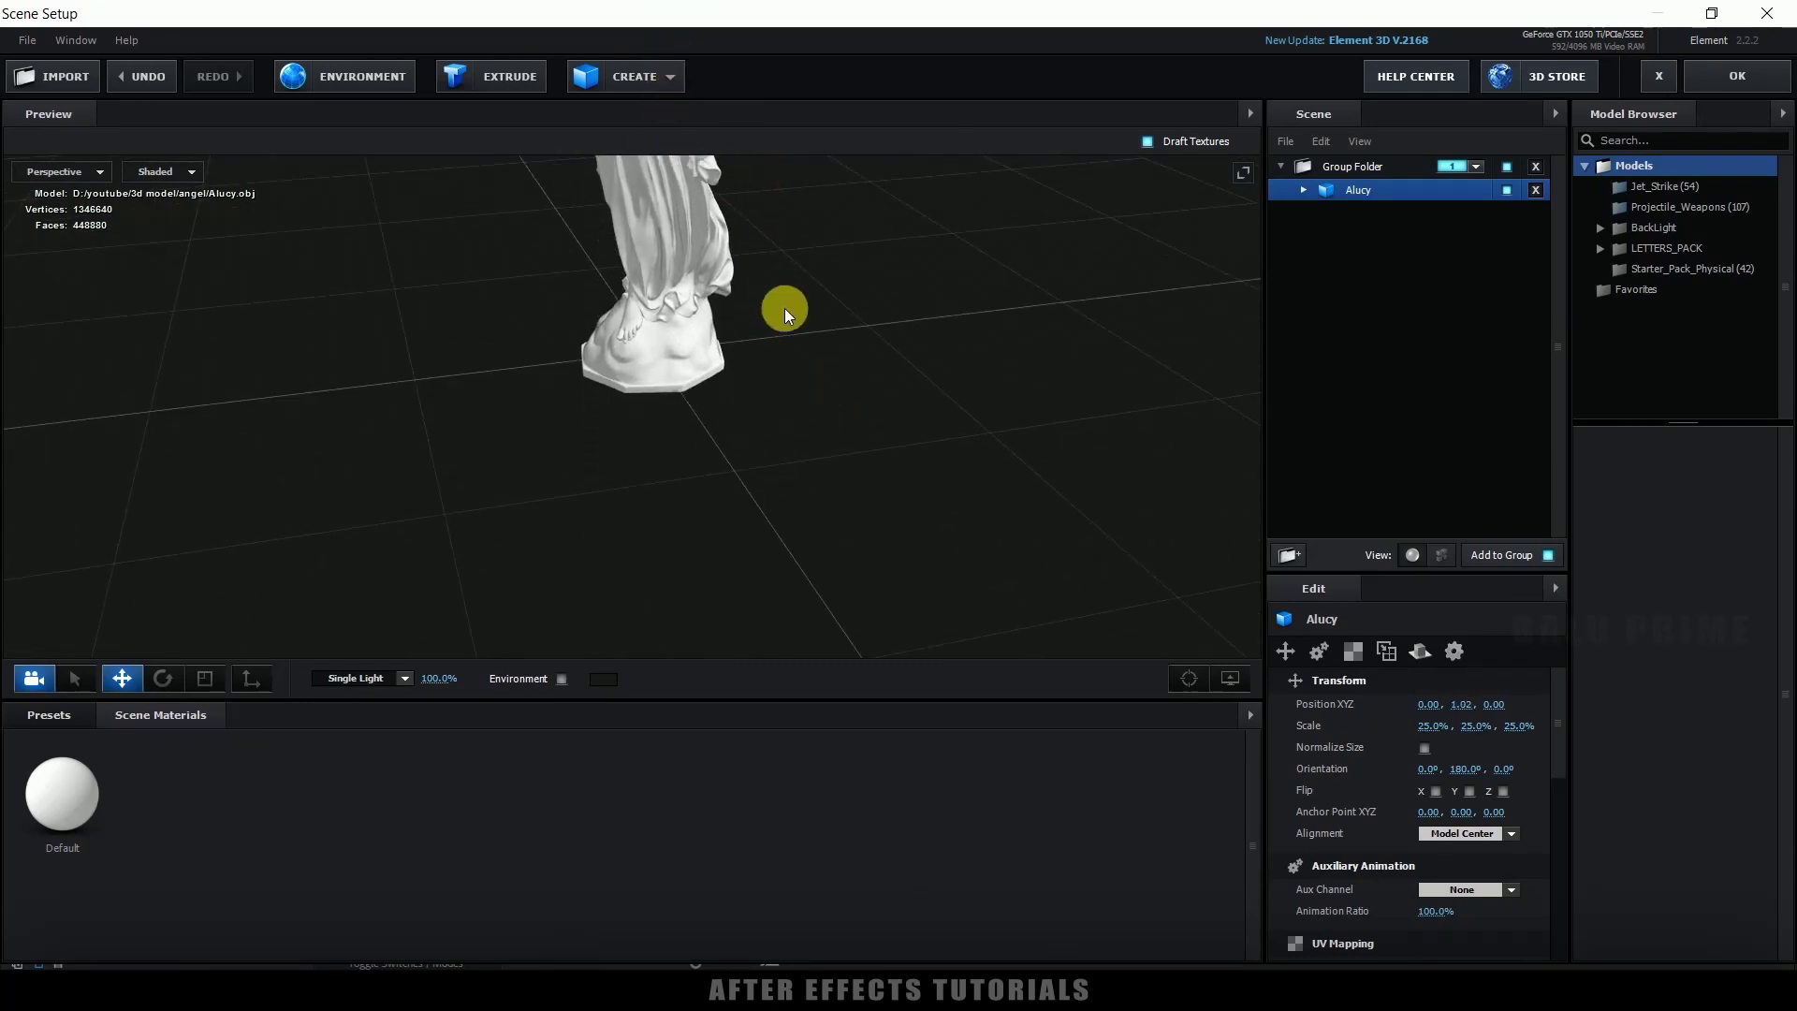
mouse_move(784, 308)
left_mouse_down()
mouse_move(778, 525)
mouse_move(848, 530)
left_mouse_up()
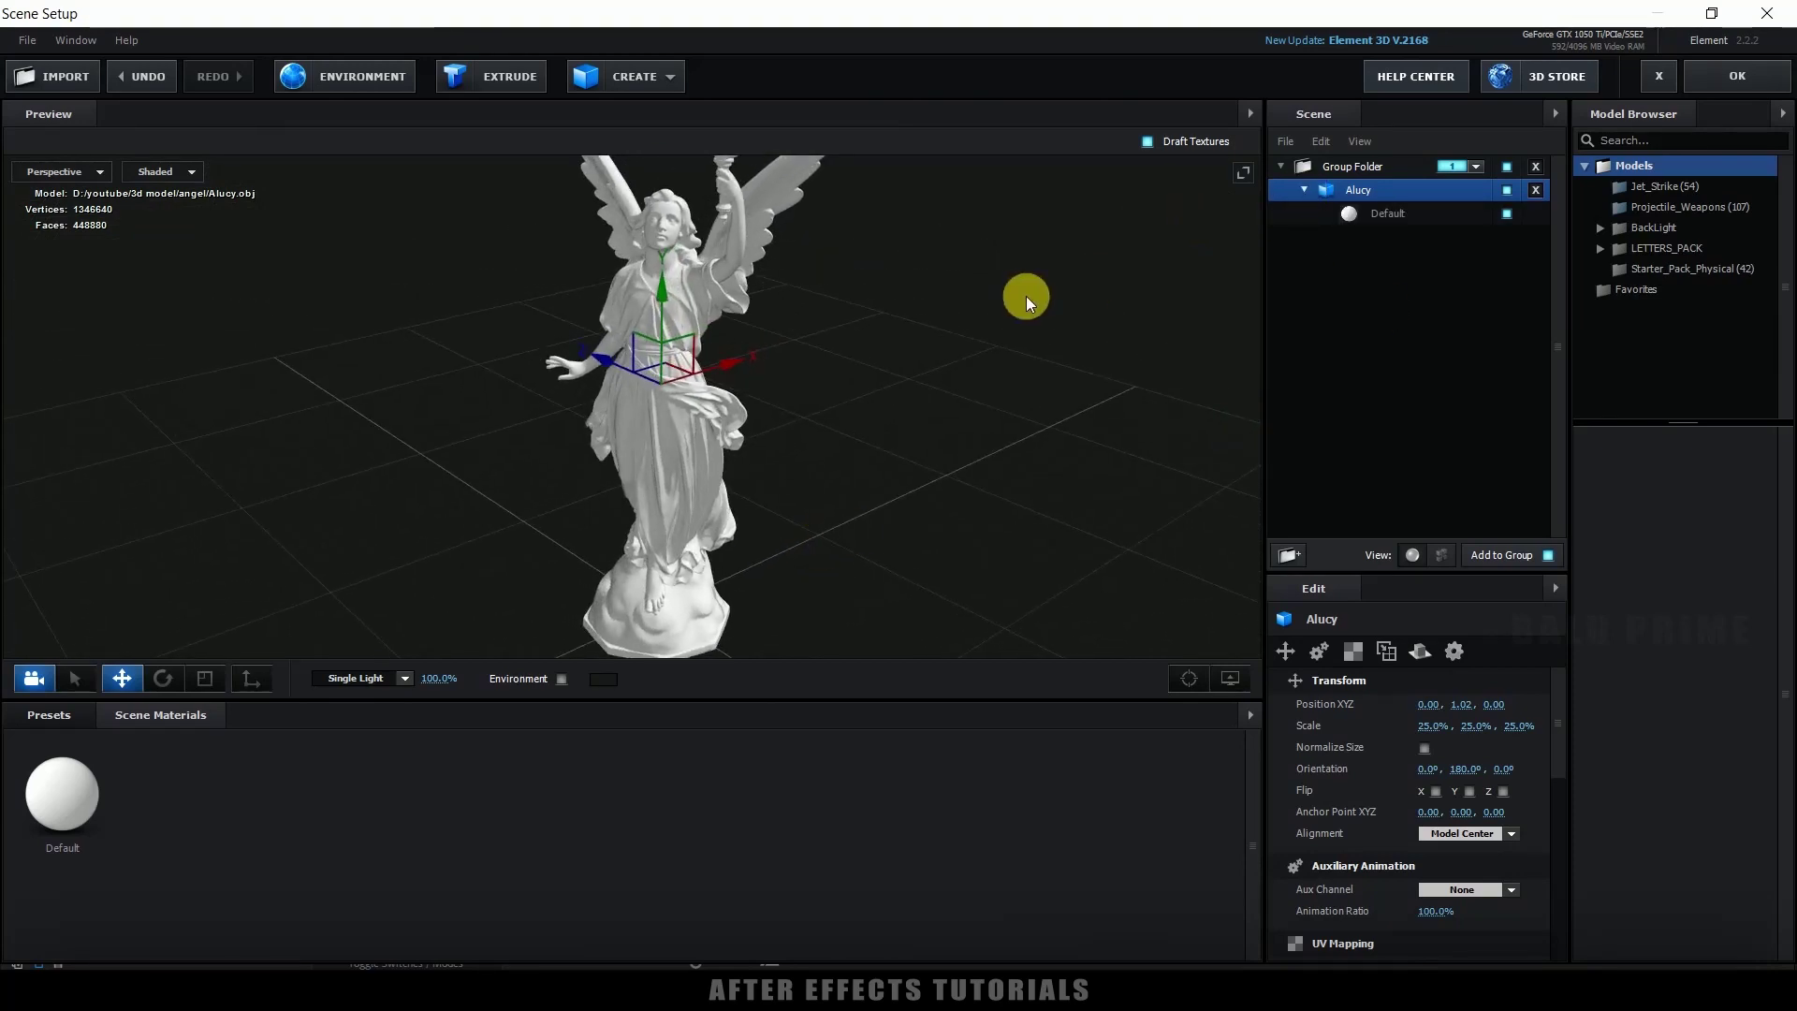
- Replace the statue's Default material with the Pro_Shaders_2 Stone preset stone_block_02
left_click(1400, 214)
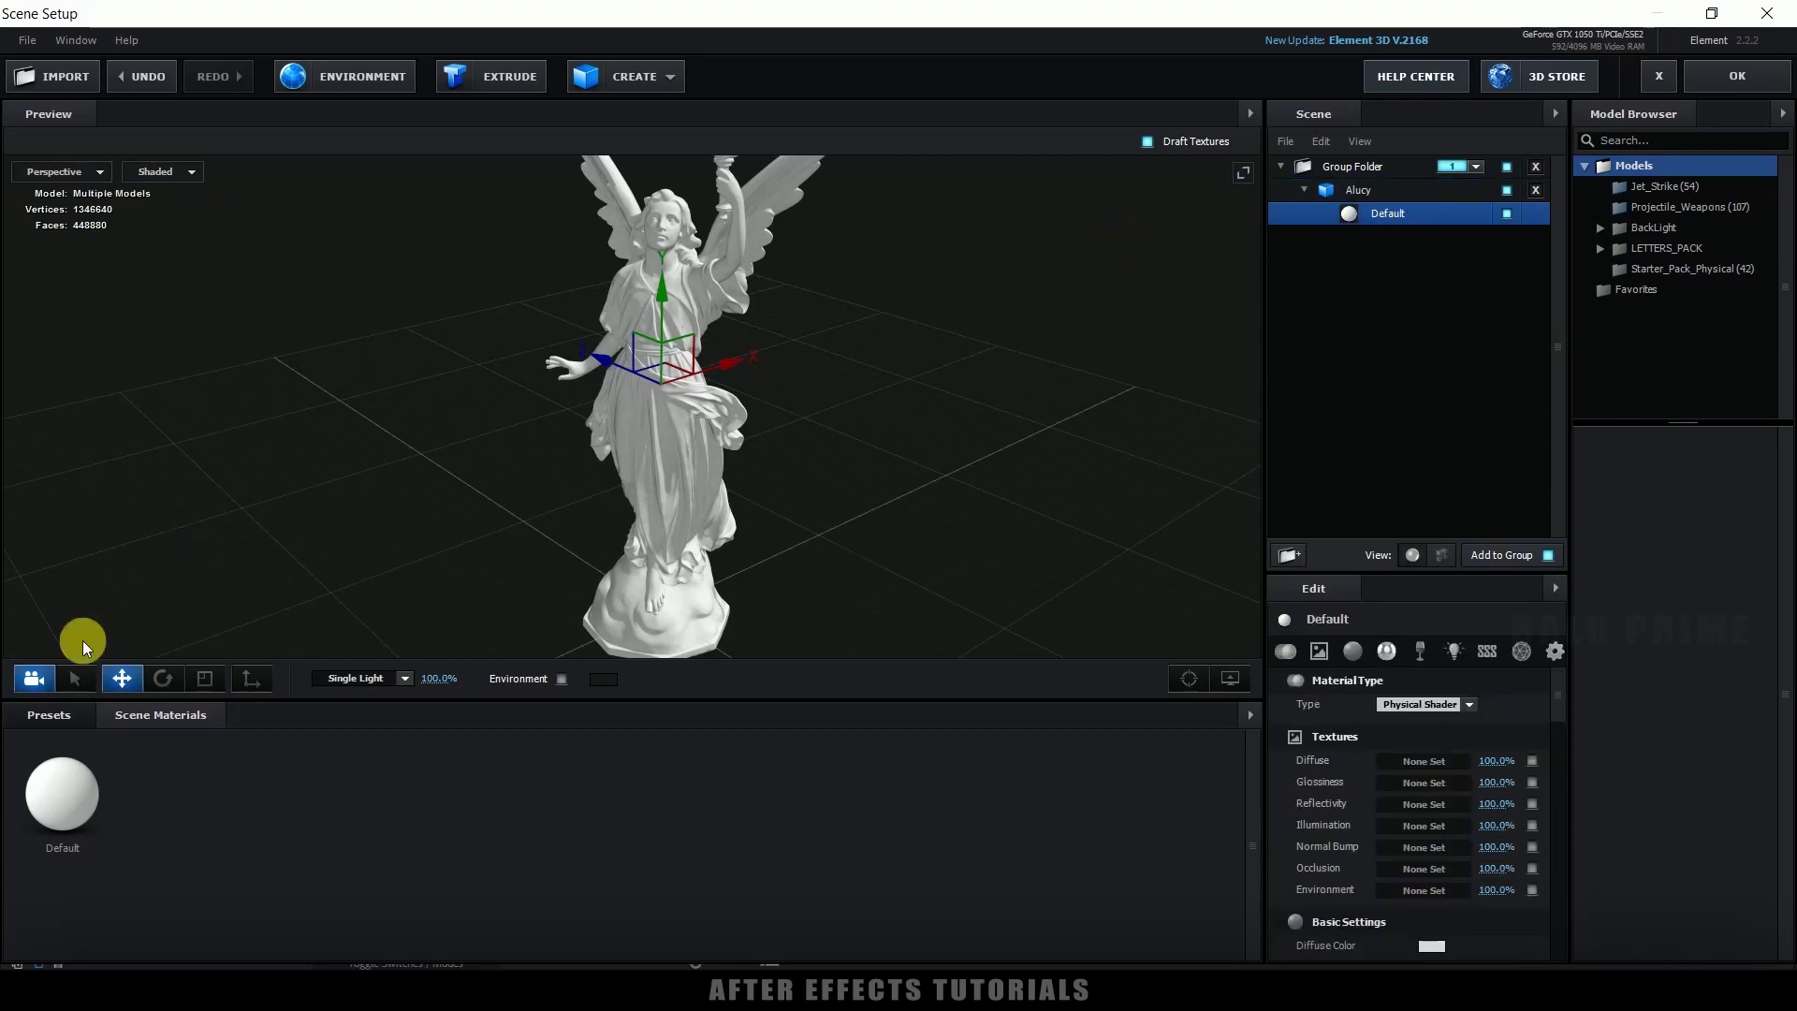
left_click(40, 721)
left_click(130, 813)
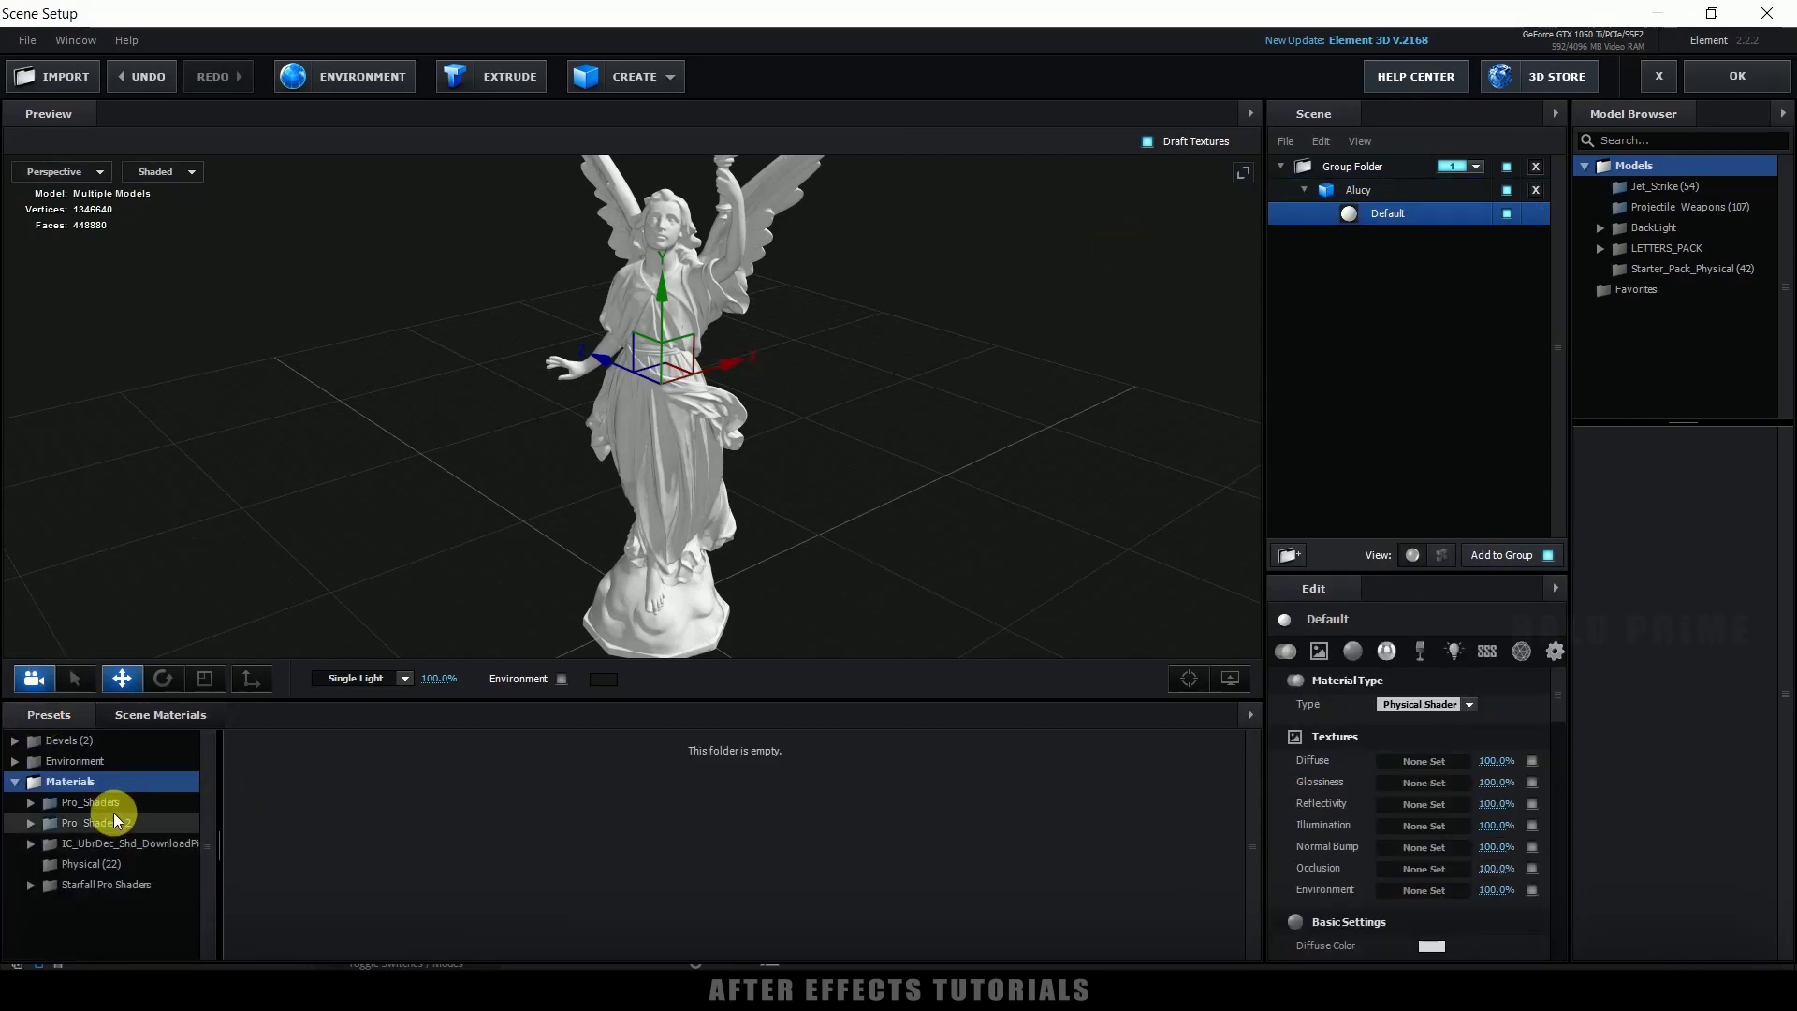
left_click(114, 812)
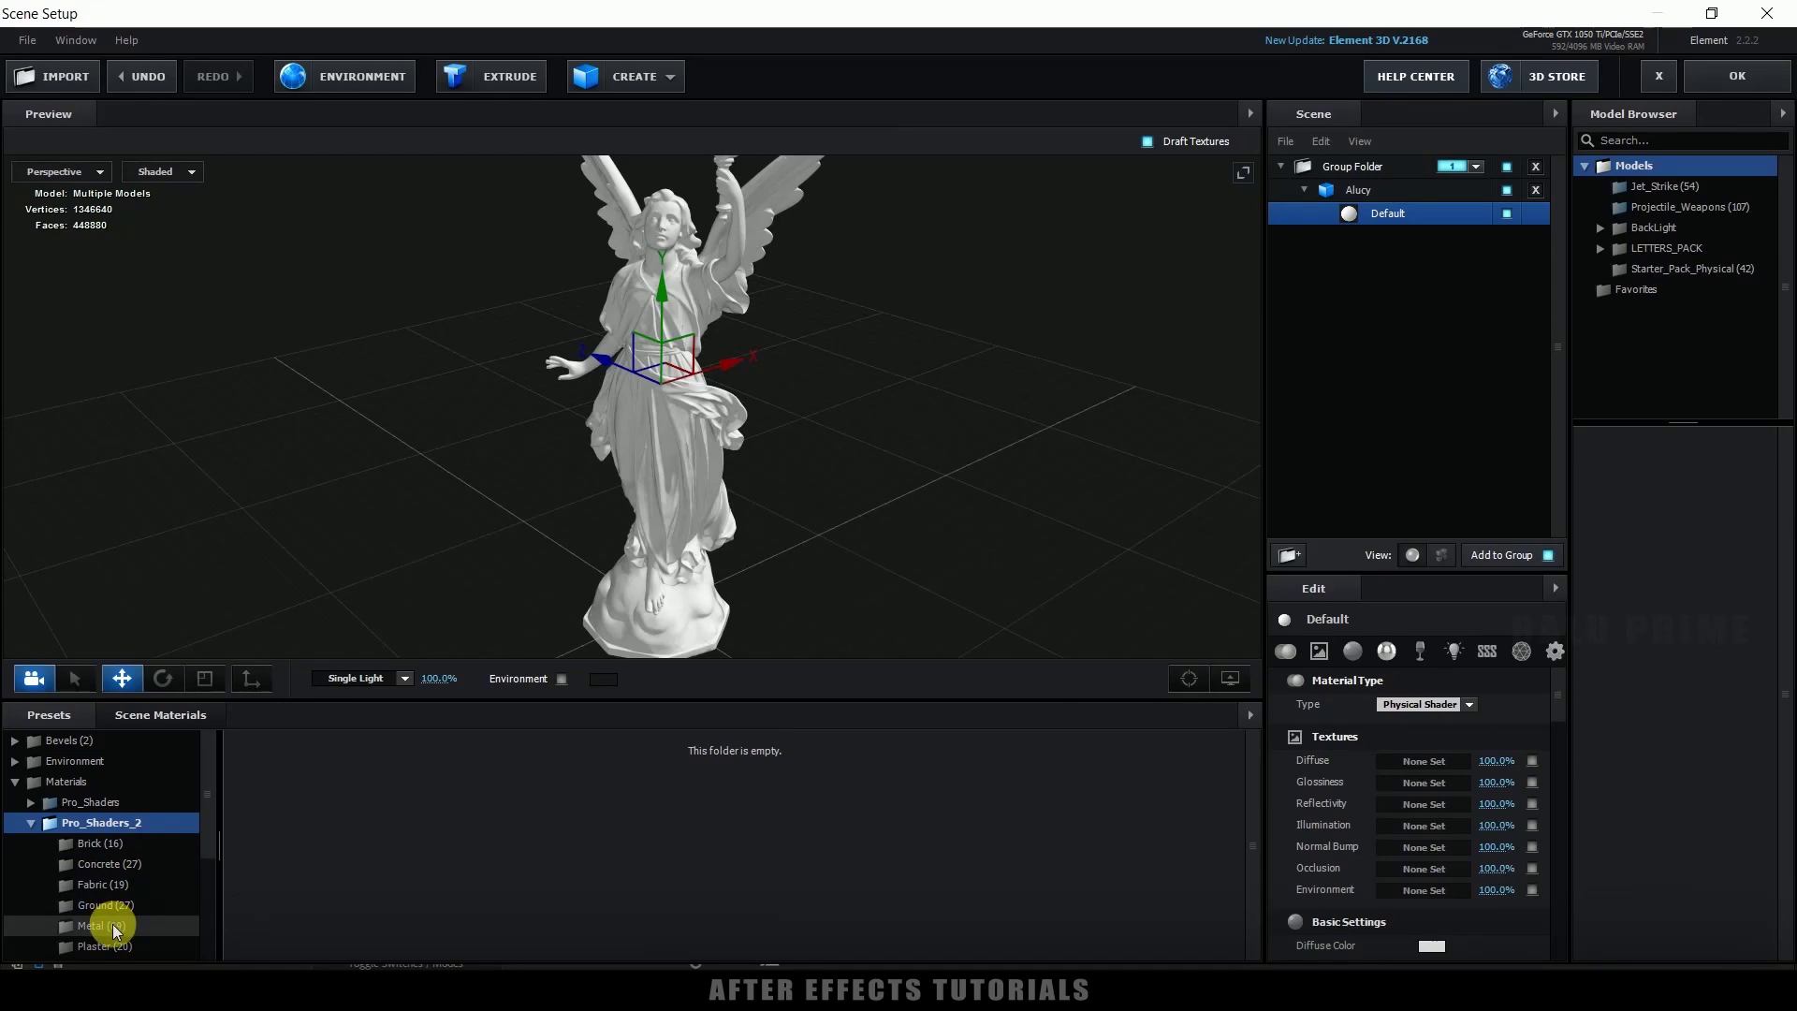
scroll(112, 914, "down", 3)
left_click(99, 856)
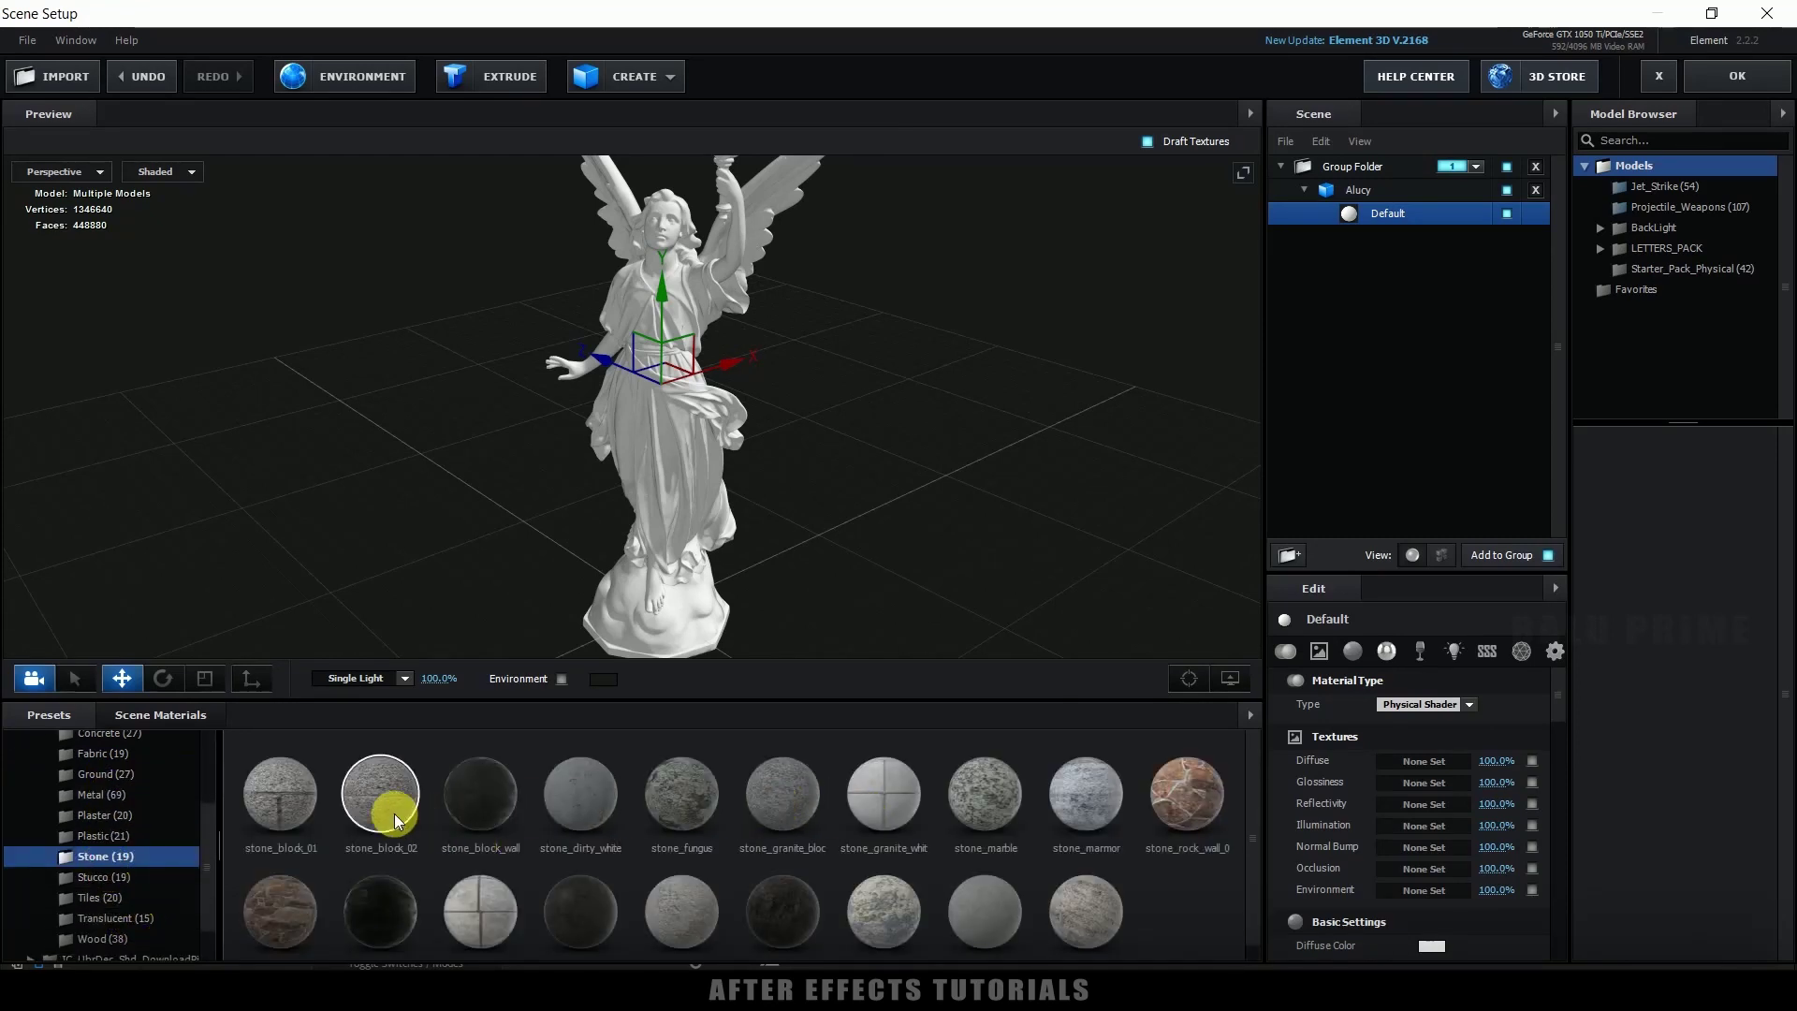
left_click_drag(378, 804, 1337, 381)
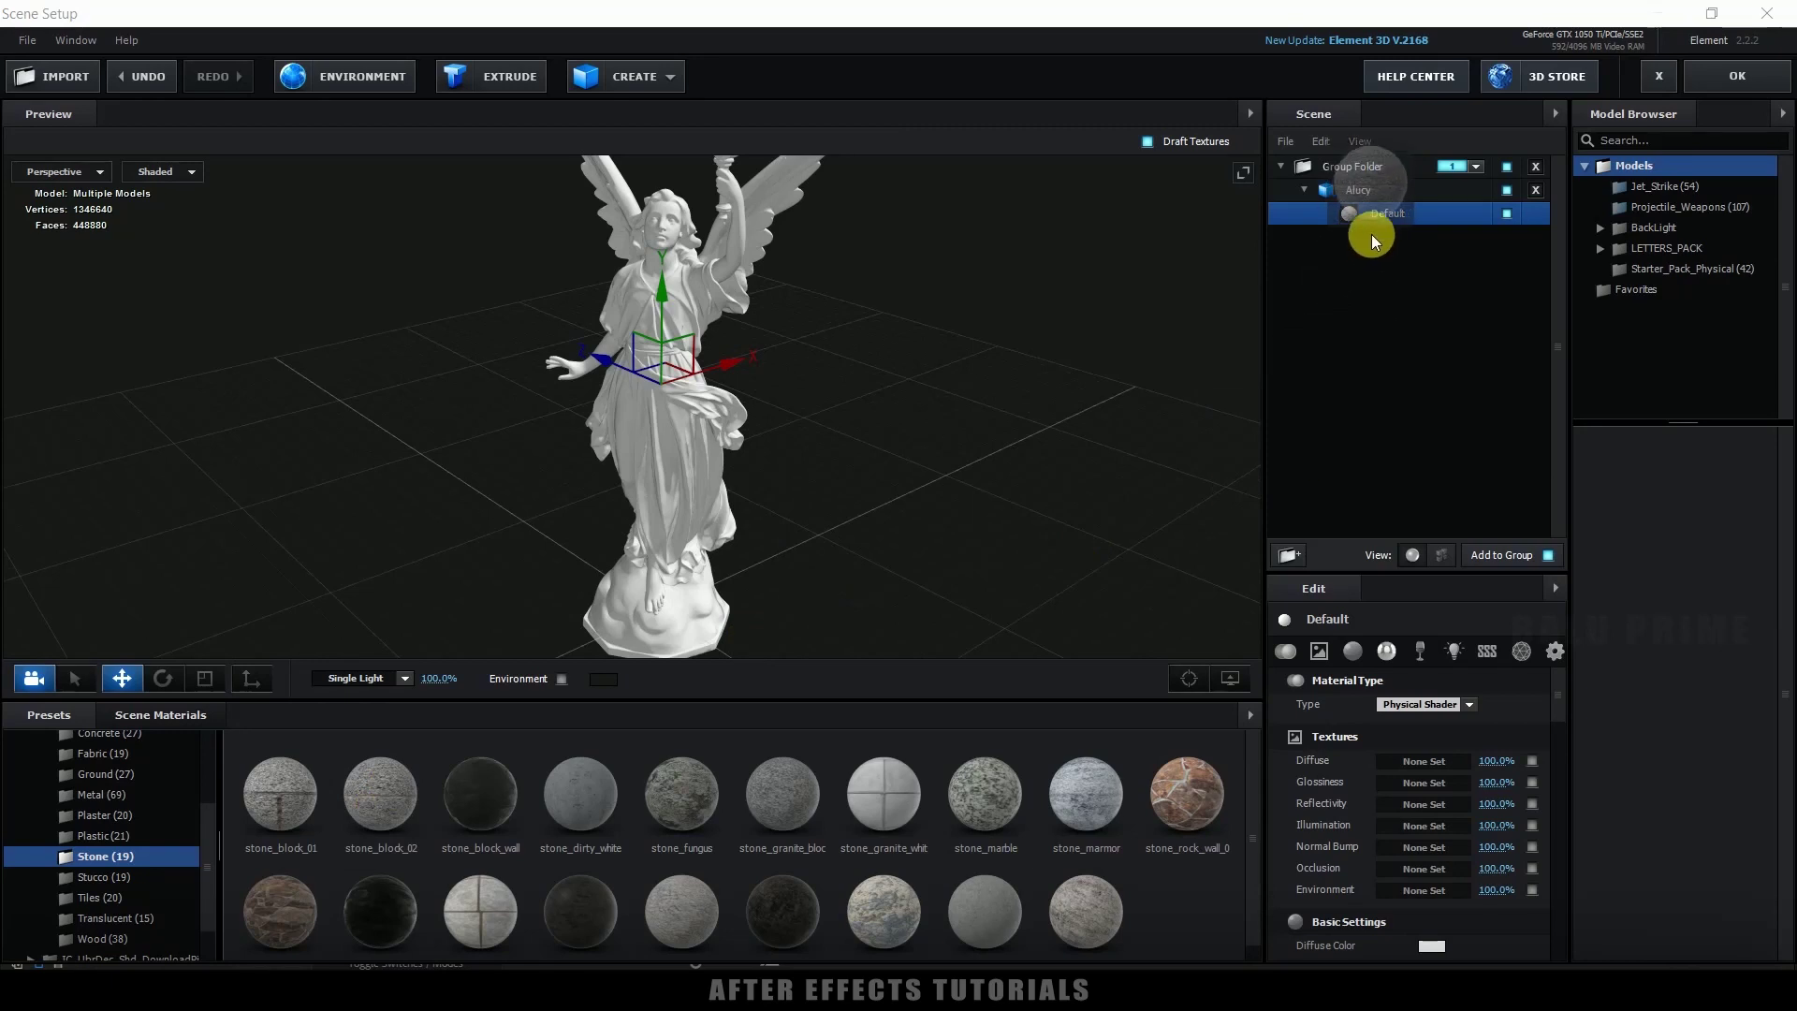
left_click_drag(1372, 234, 1379, 214)
scroll(879, 343, "up", 5)
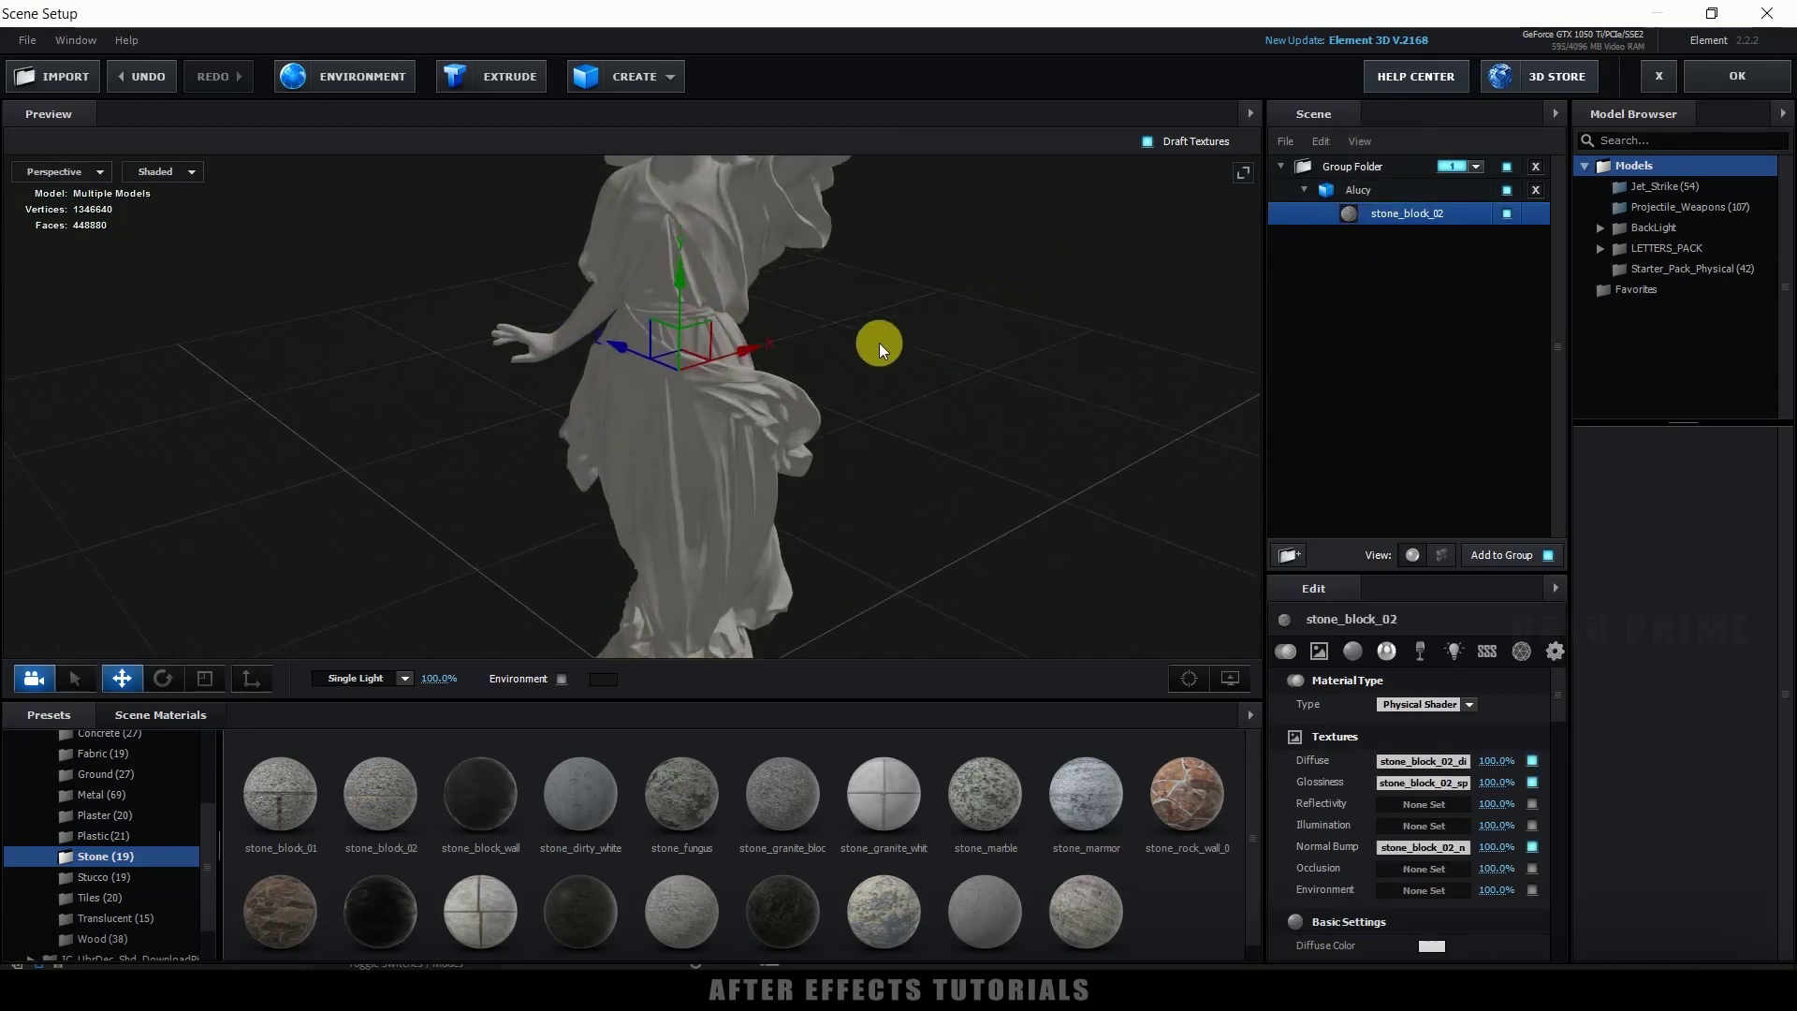
scroll(879, 343, "up", 5)
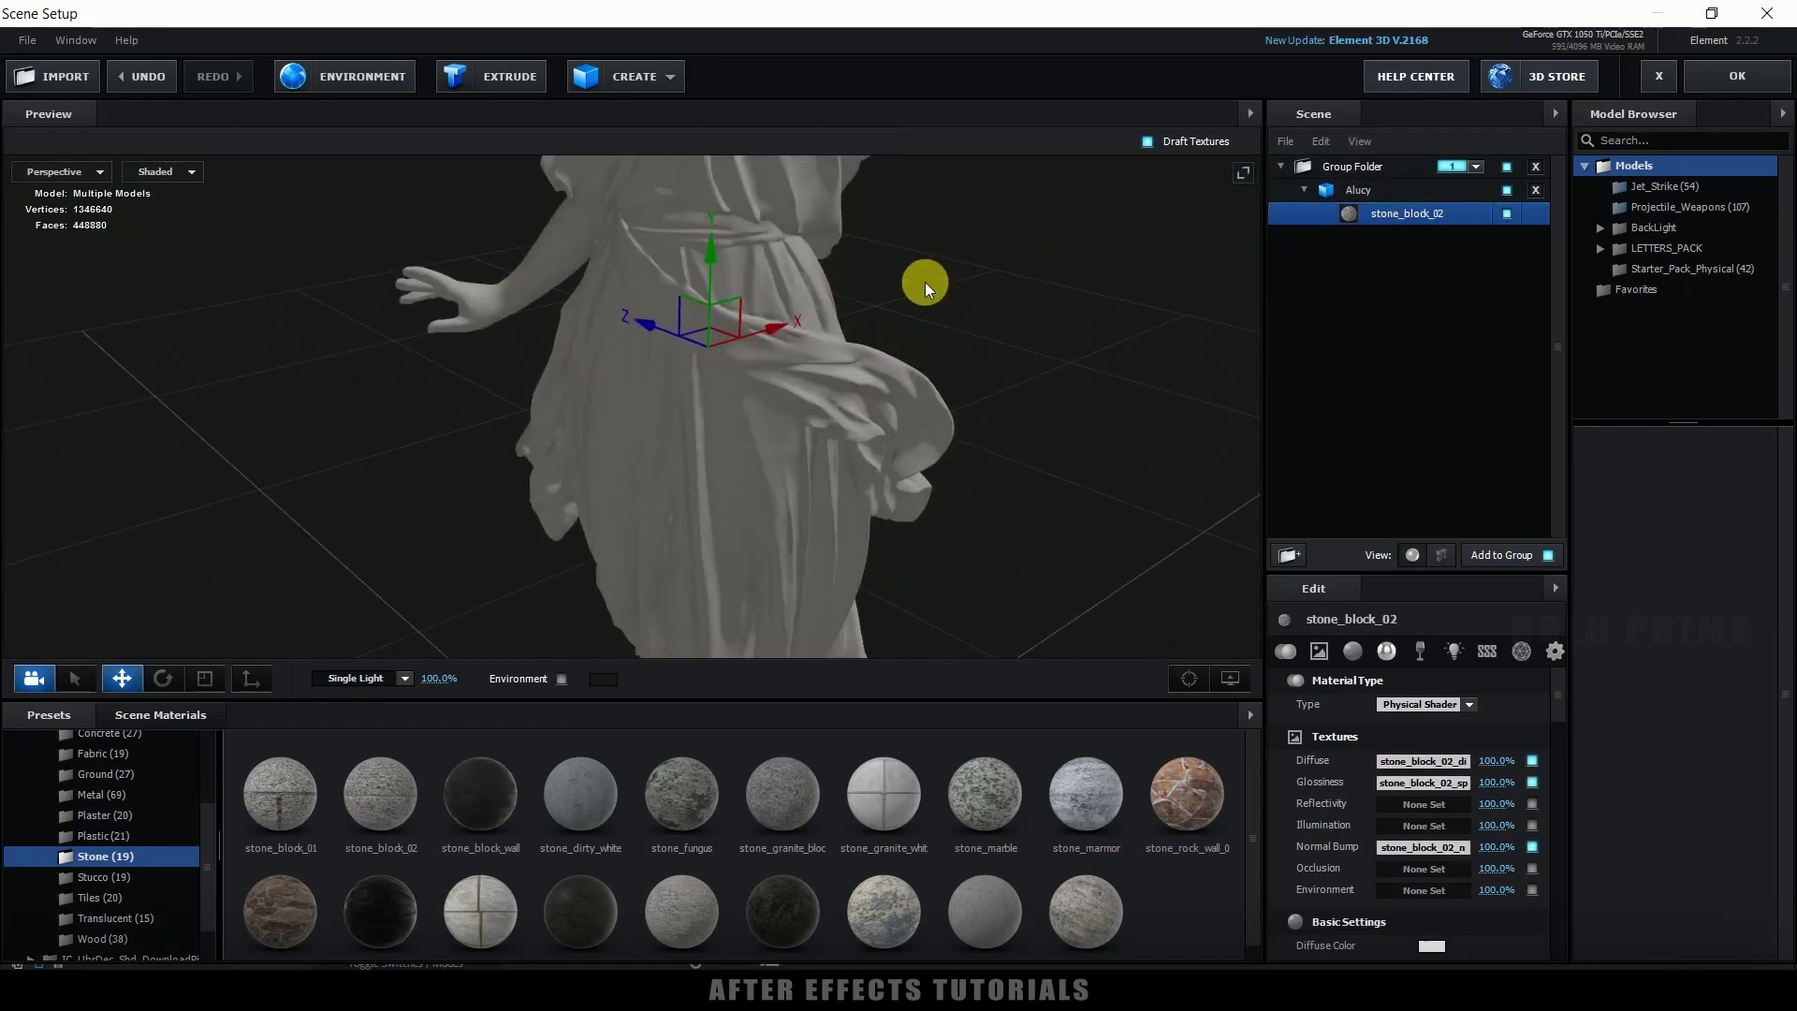
- Set Alucy's texture mapping to Box (Preserve Aspect) with UV Repeat 10 by 10
mouse_move(925, 283)
left_mouse_down()
mouse_move(901, 312)
mouse_move(944, 332)
left_mouse_up()
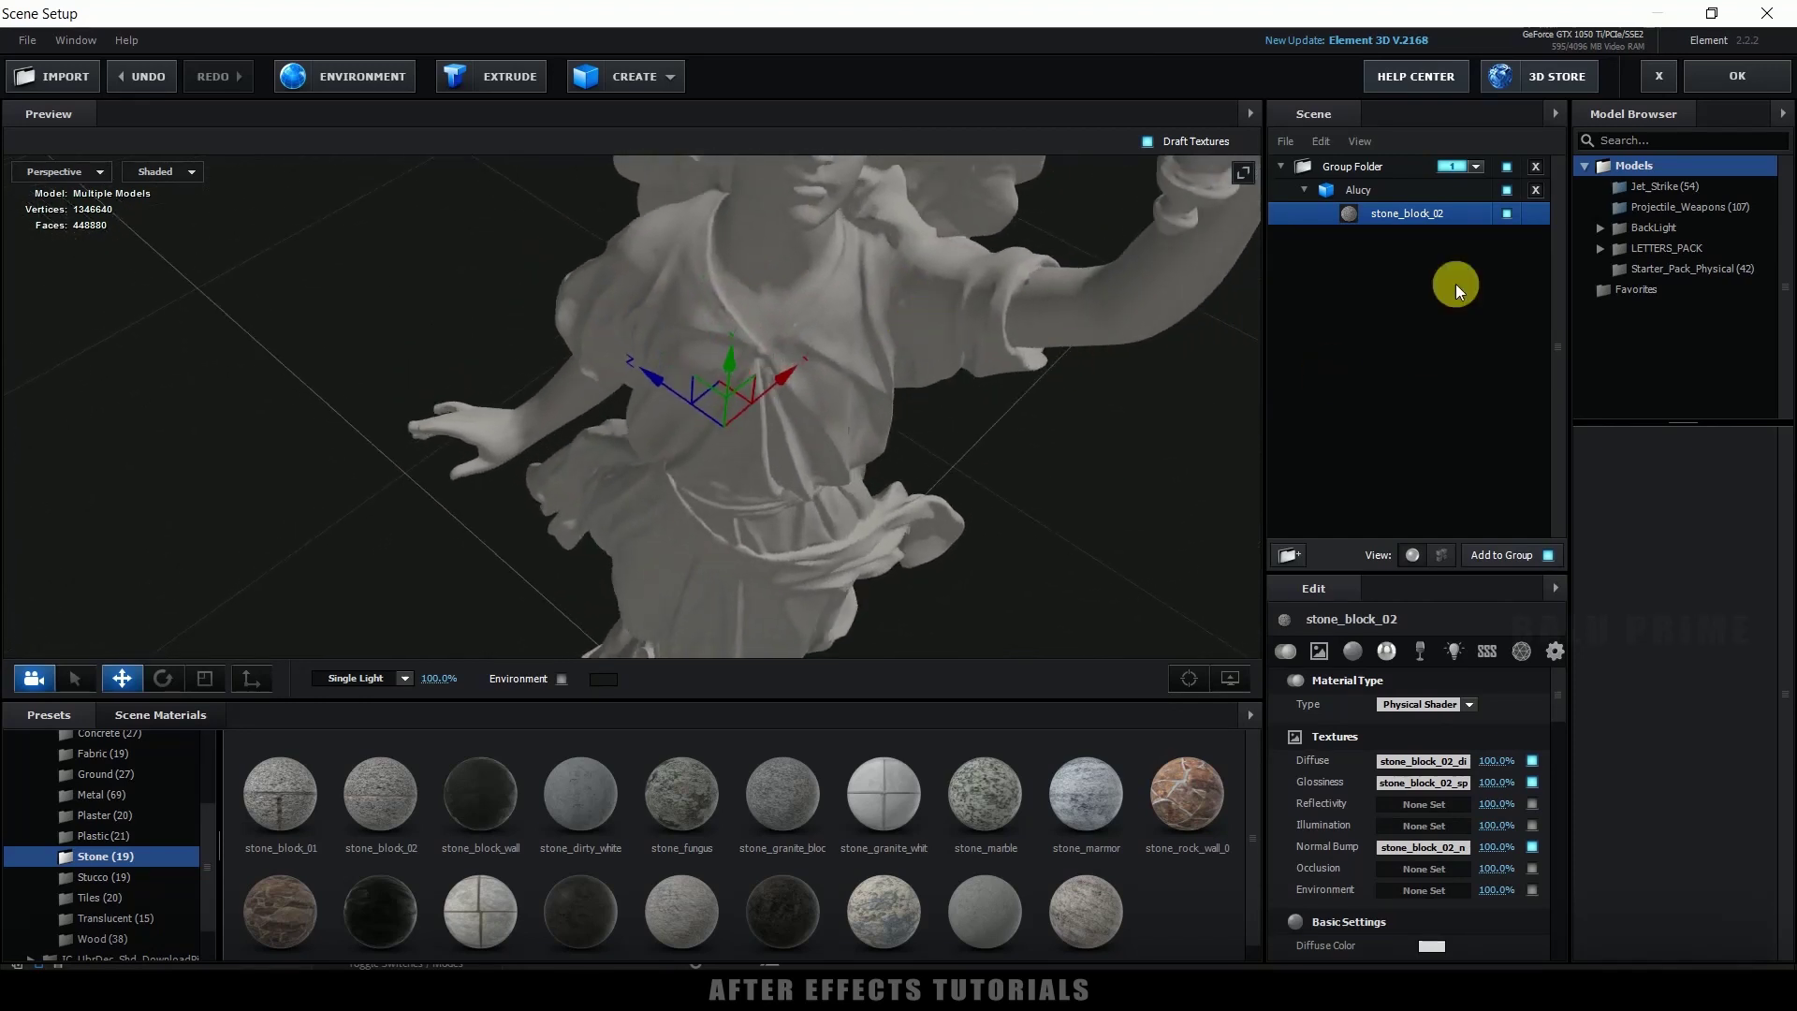
left_click(1358, 189)
left_click(1352, 654)
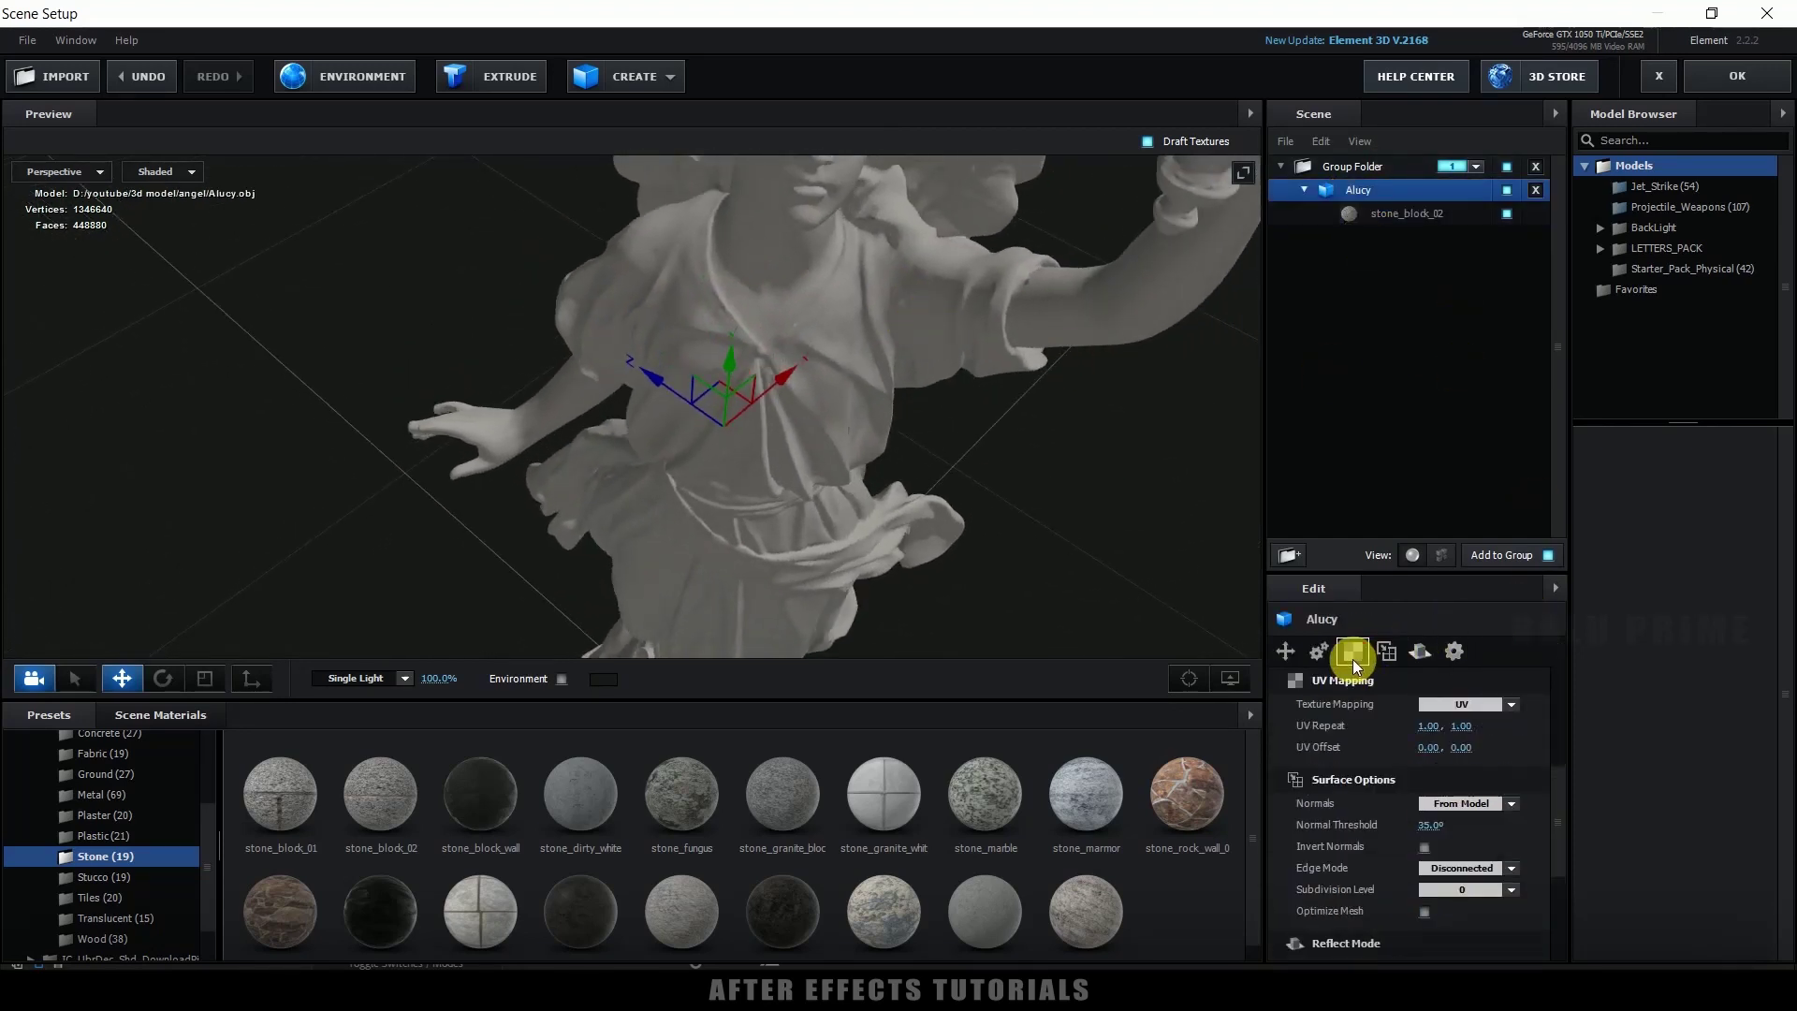
left_click(1500, 704)
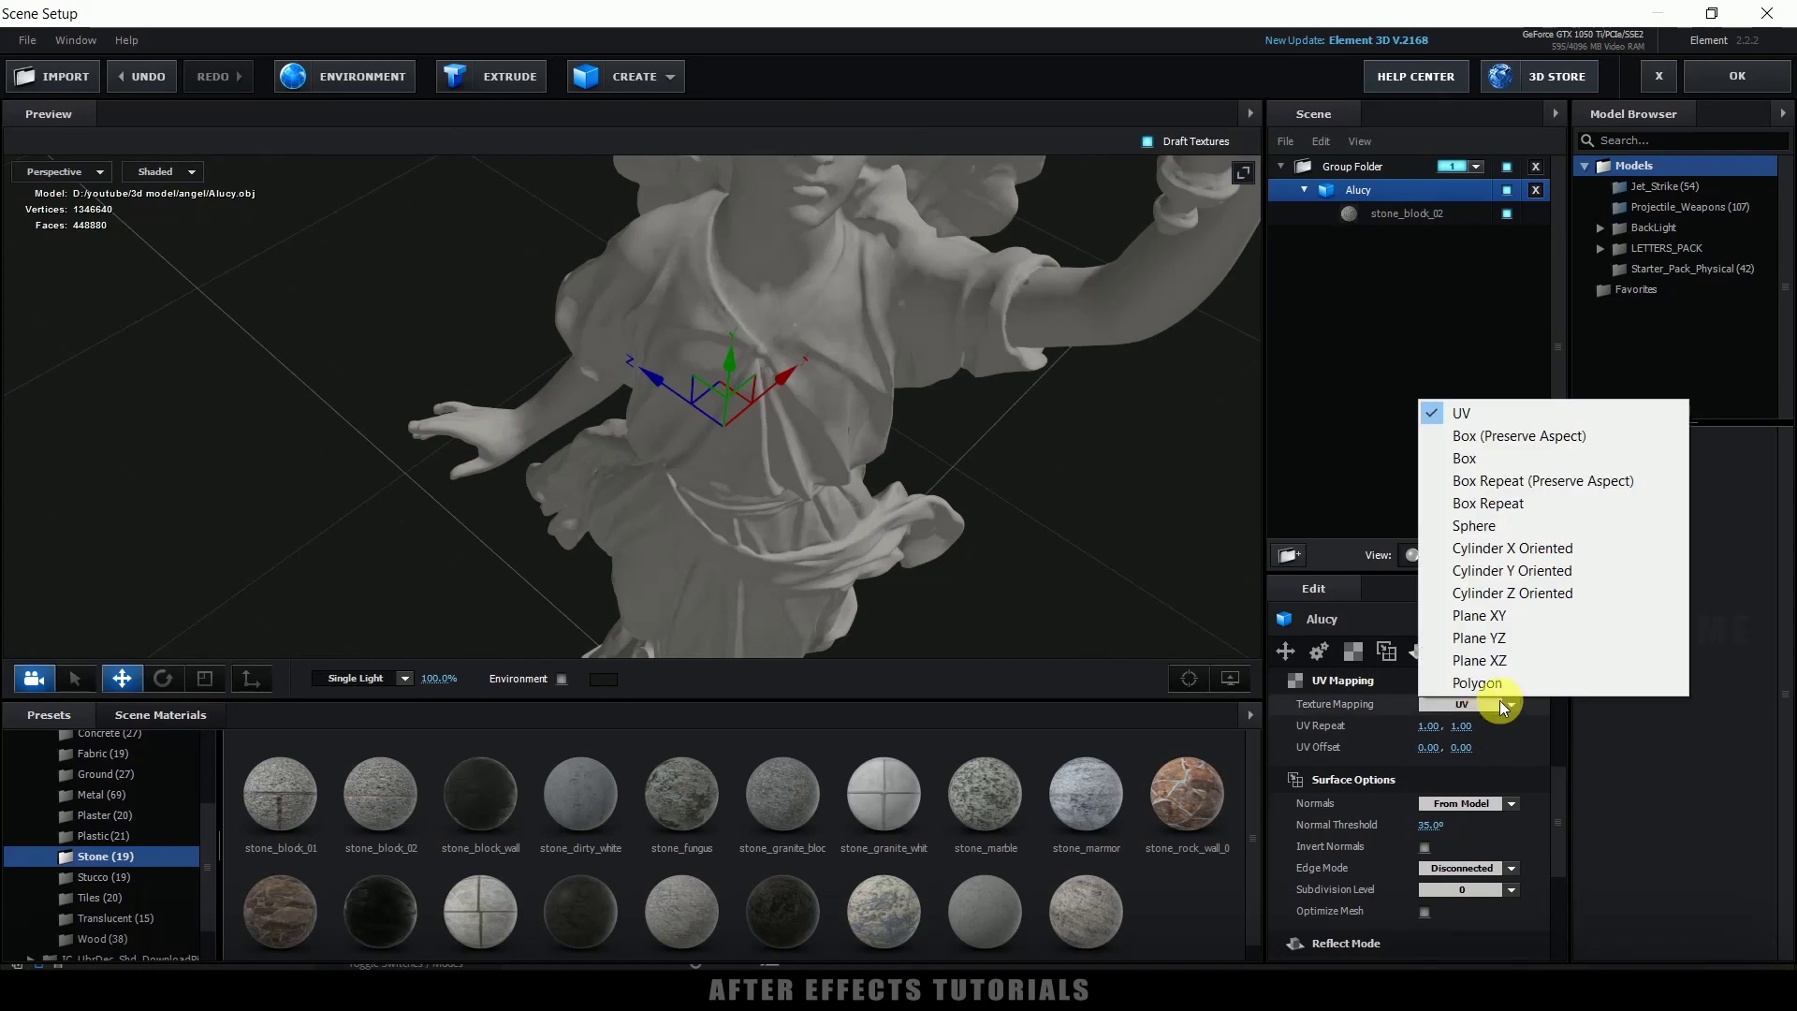
left_click(1517, 437)
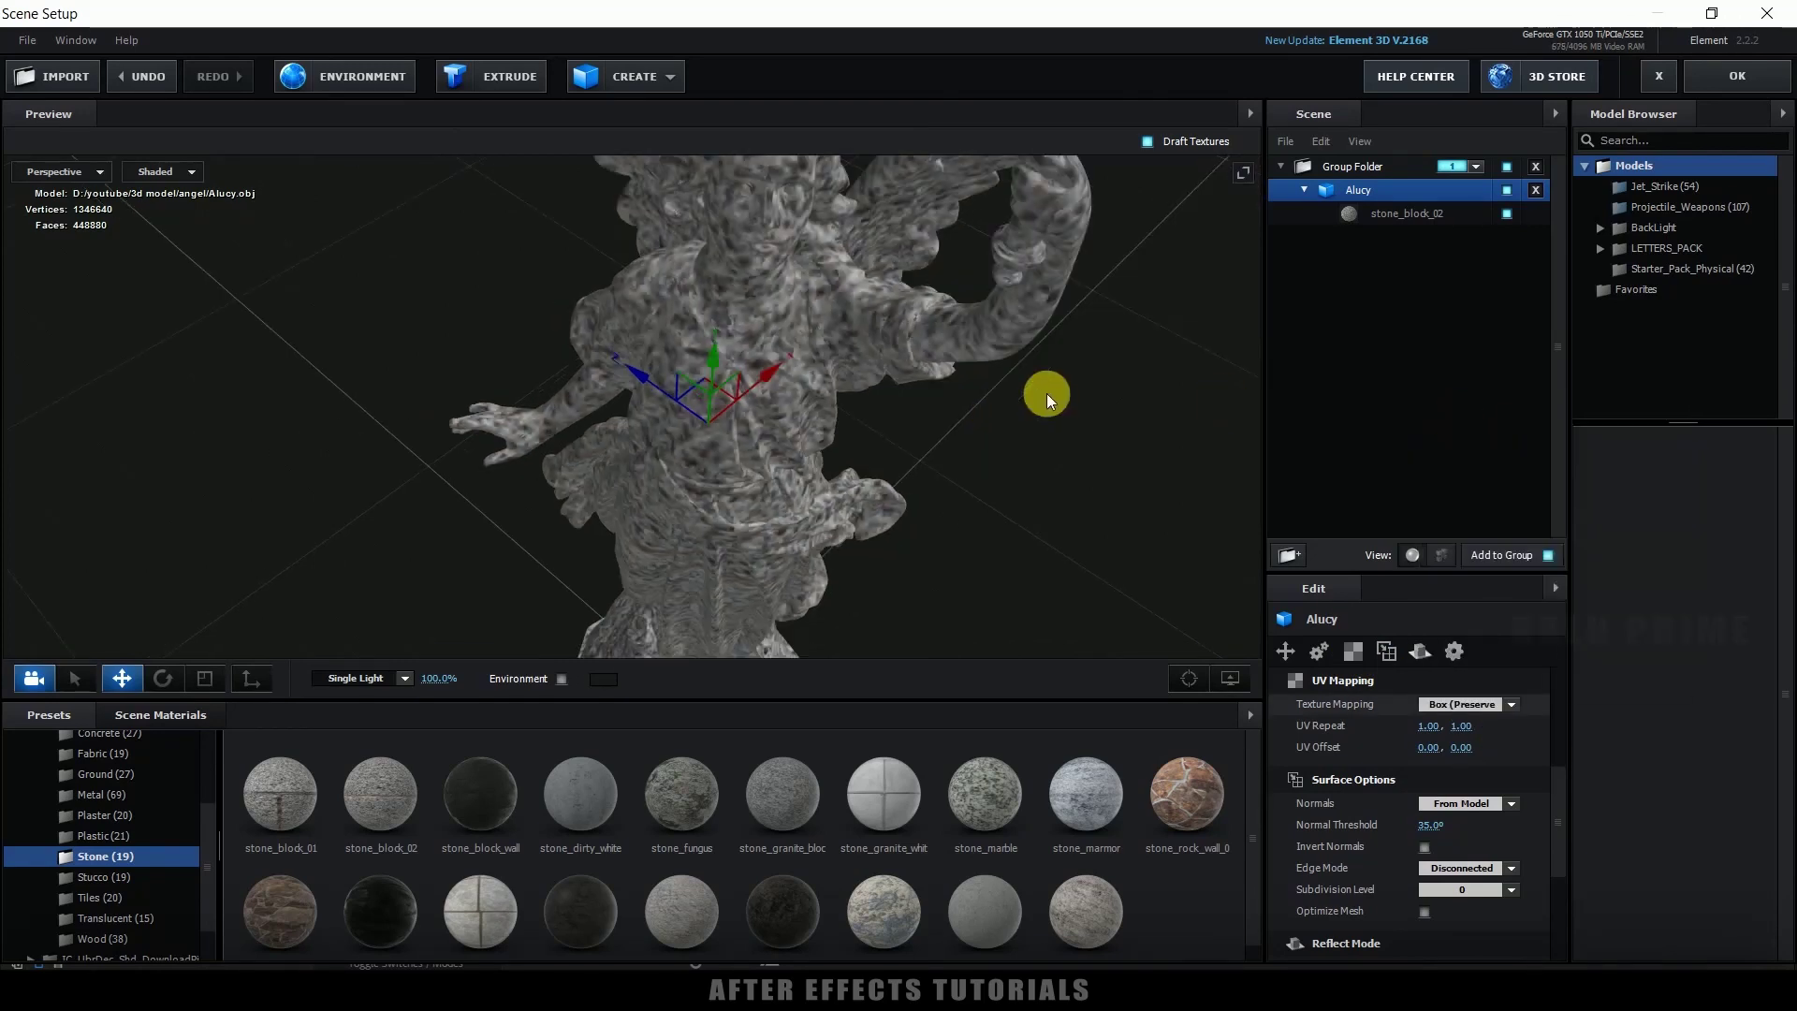
mouse_move(1046, 395)
left_mouse_down()
mouse_move(954, 397)
mouse_move(1175, 252)
left_mouse_up()
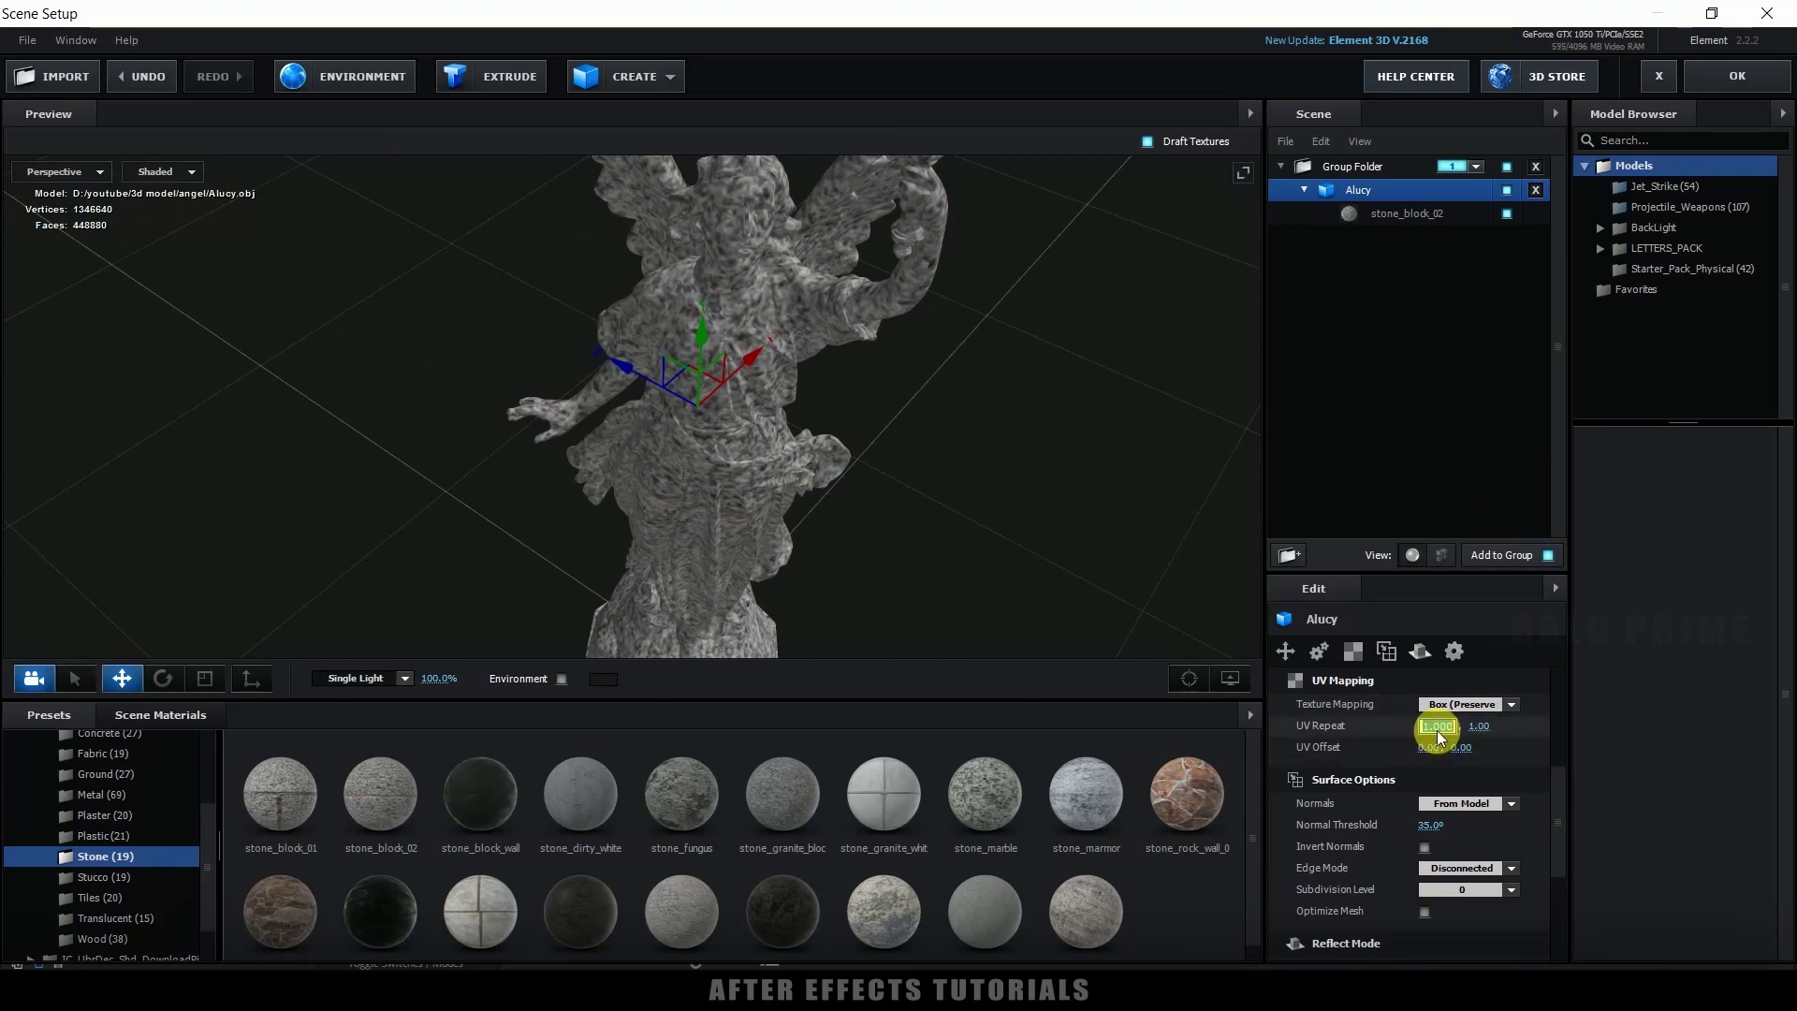
type("10")
key("Return")
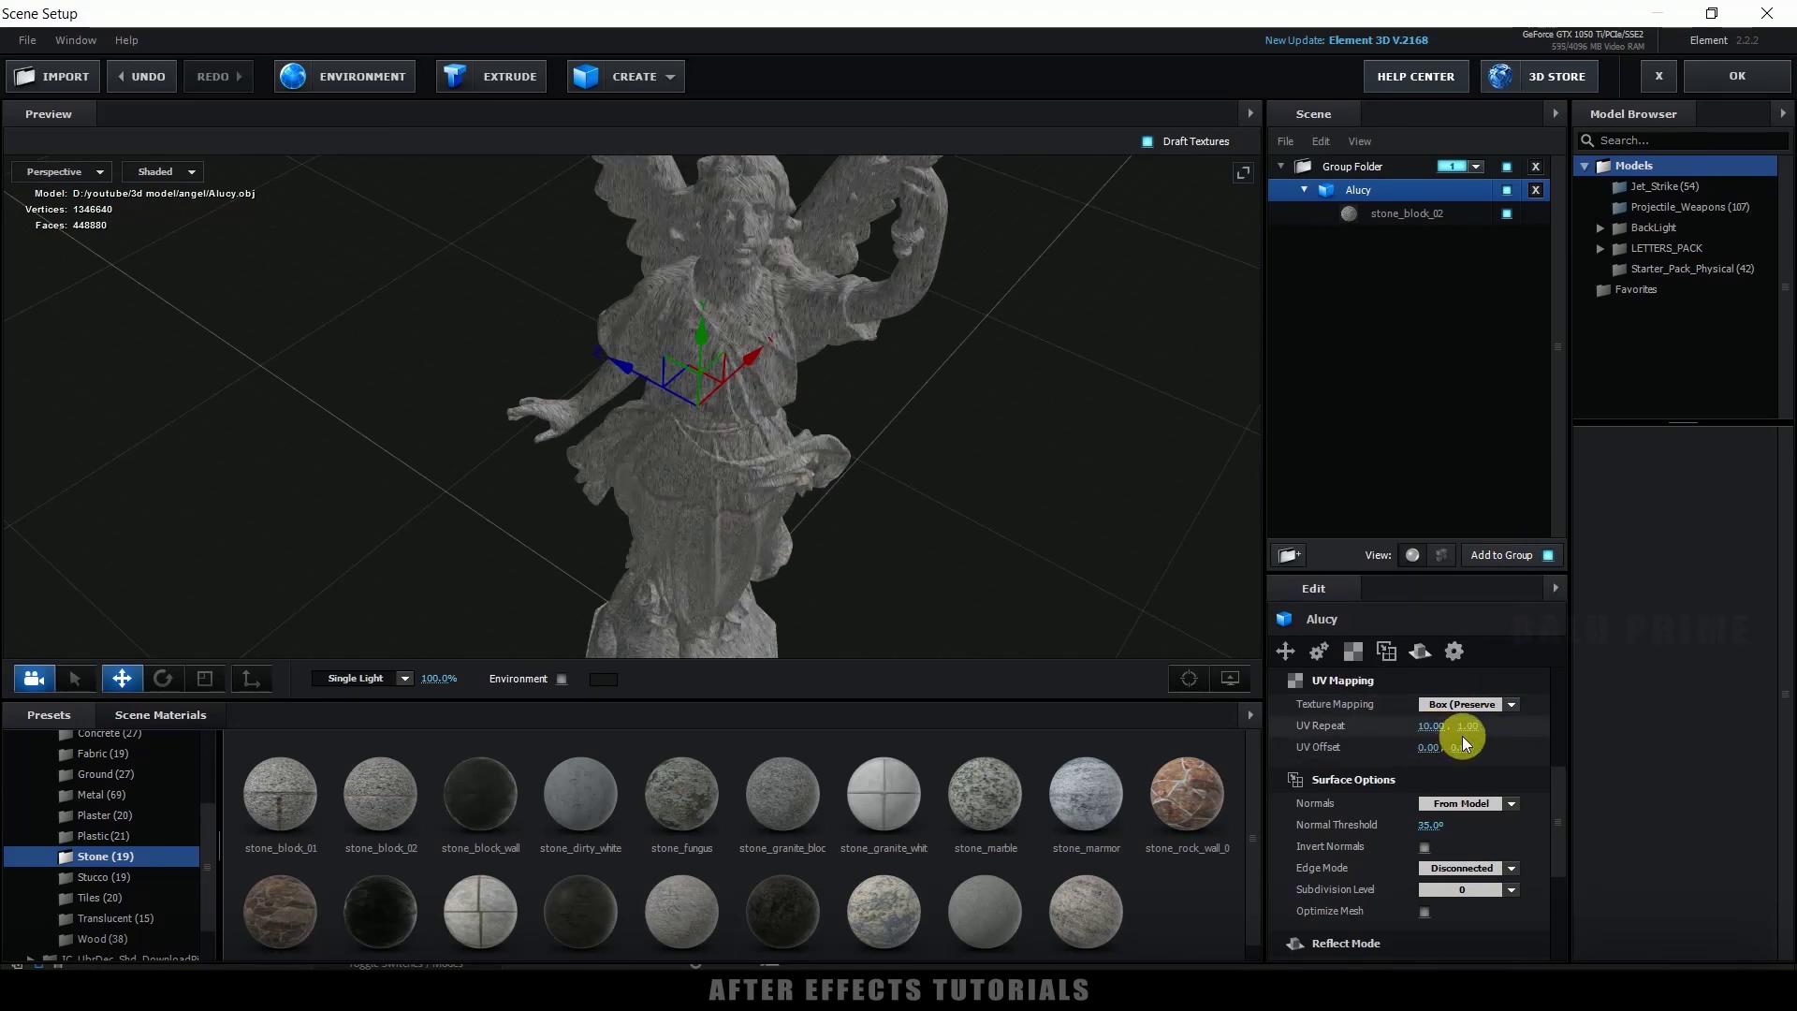
type("10")
key("Return")
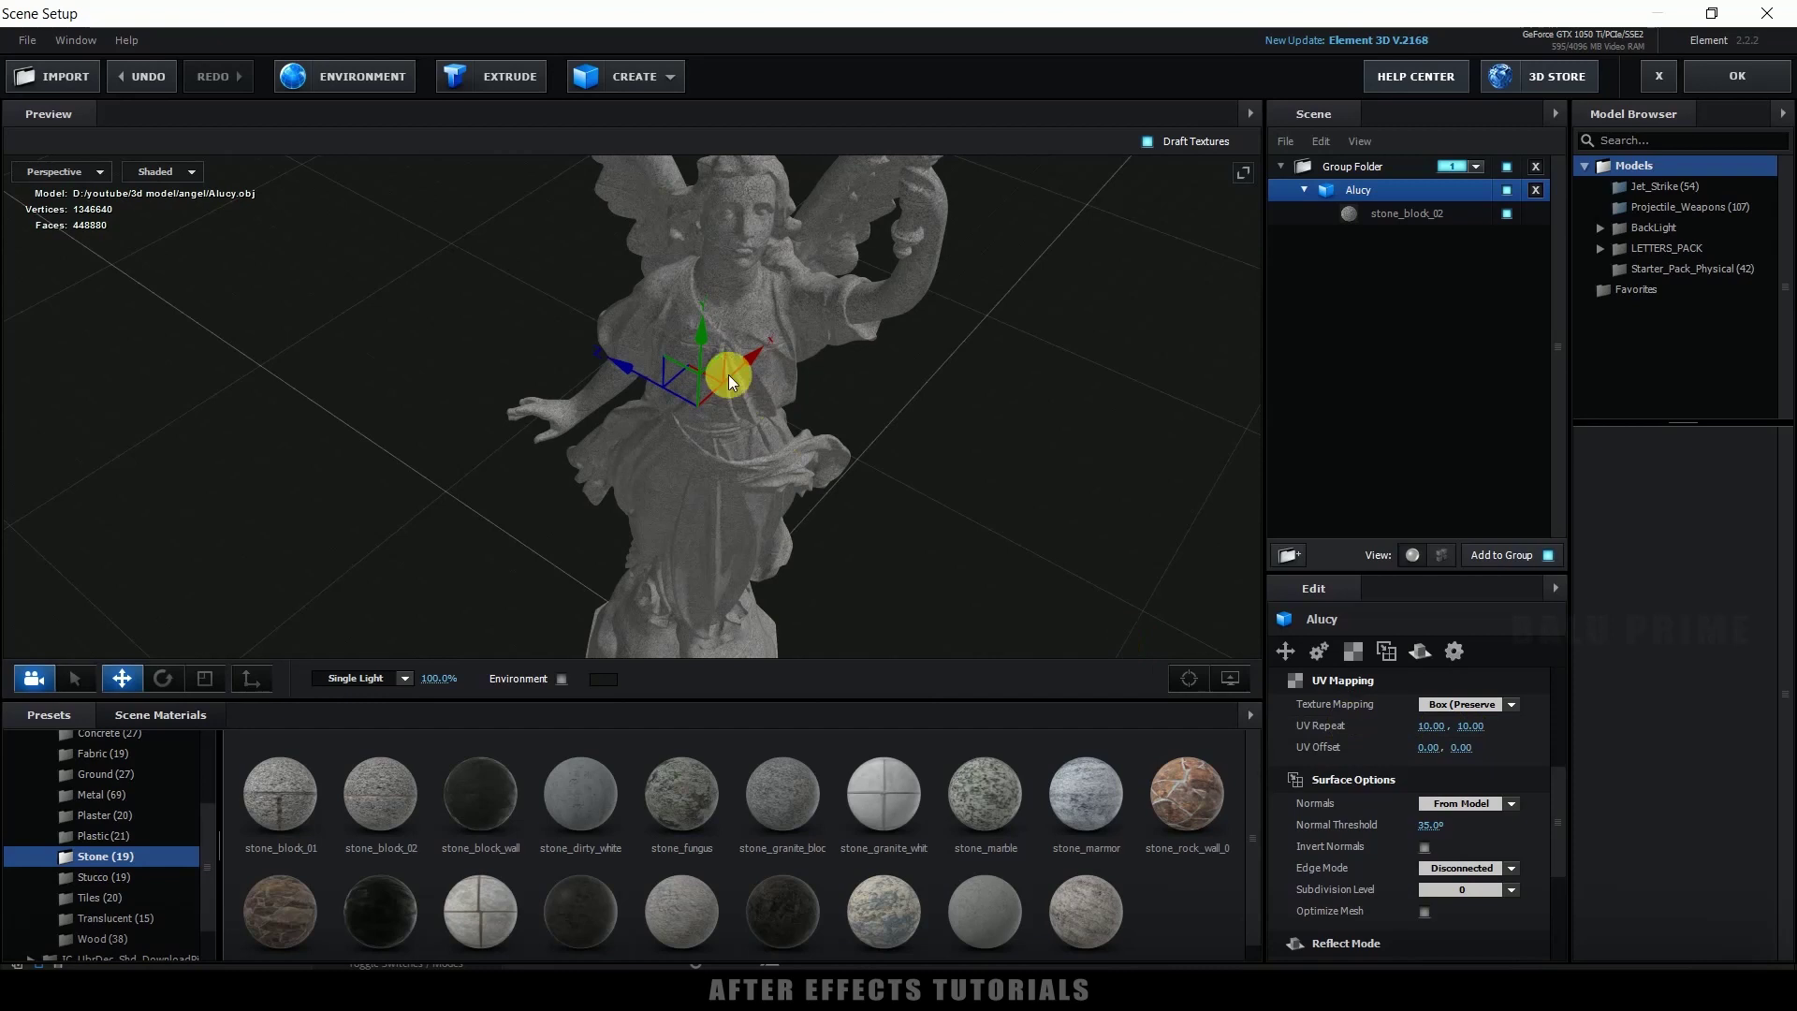
scroll(813, 353, "up", 6)
- Raise the stone_block_02 material's Normal Bump to 500%
mouse_move(1083, 352)
left_mouse_down()
mouse_move(818, 461)
mouse_move(879, 360)
left_mouse_up()
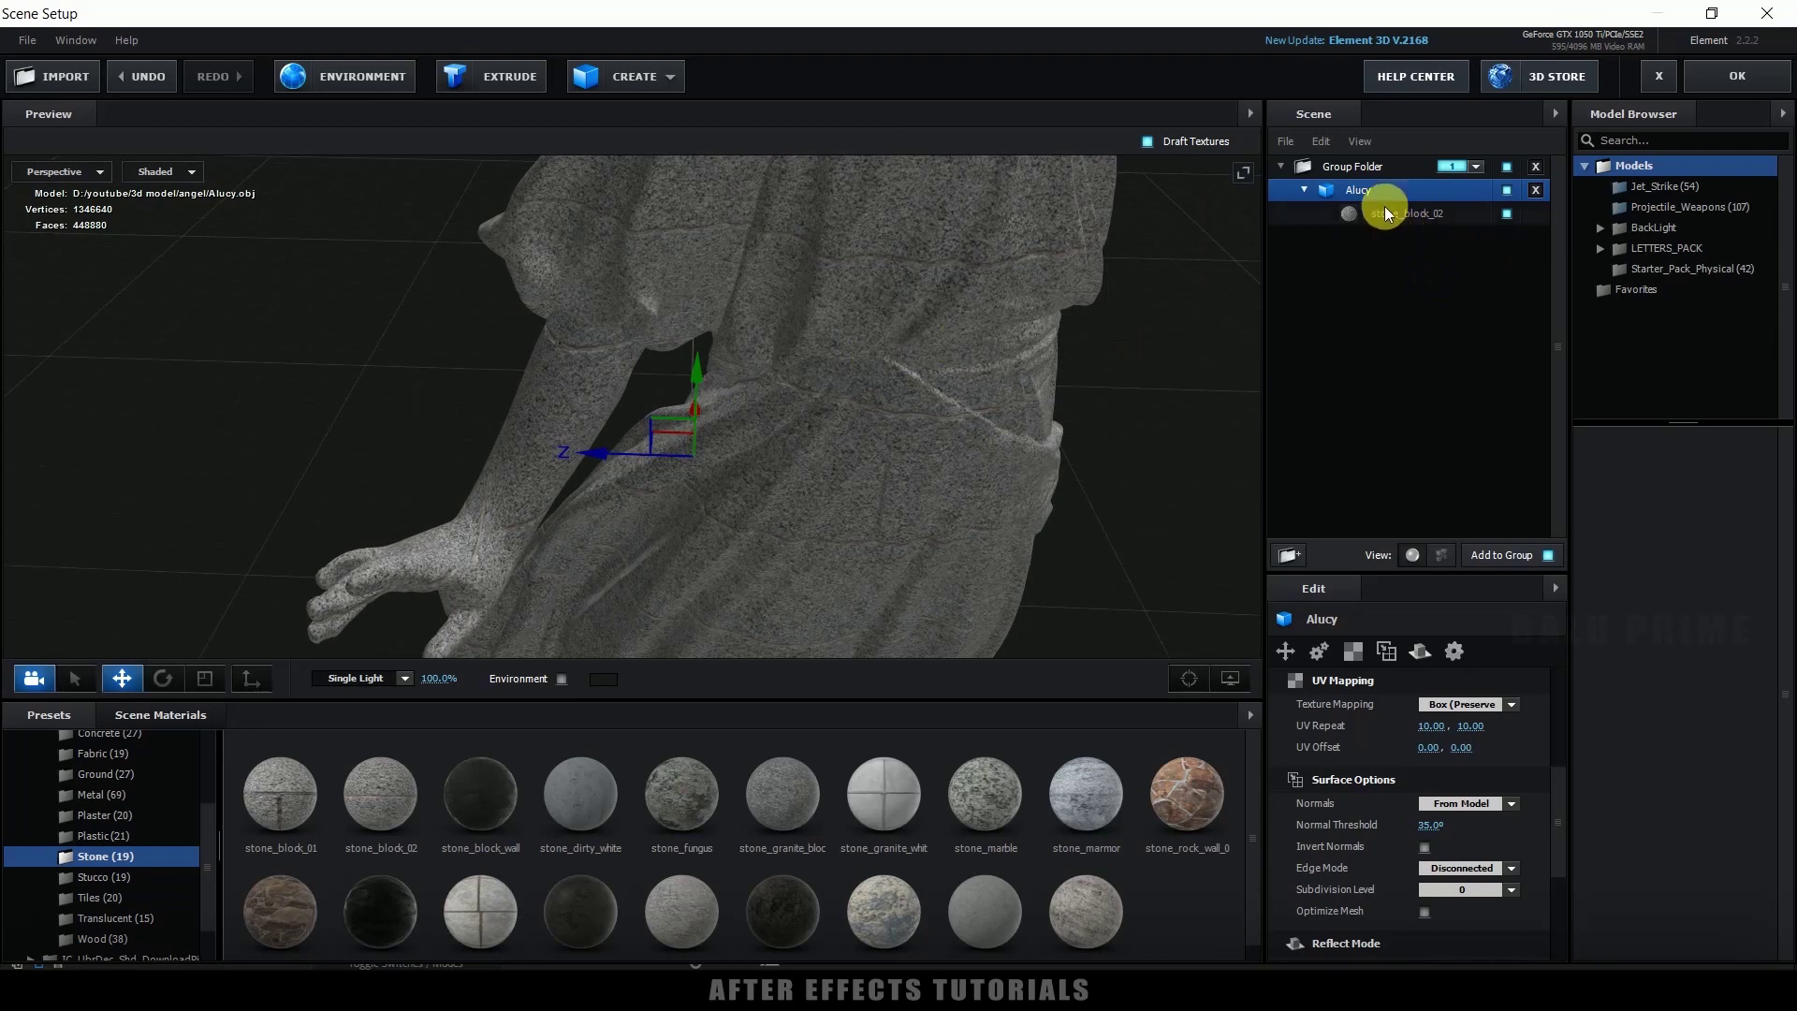
left_click(1386, 207)
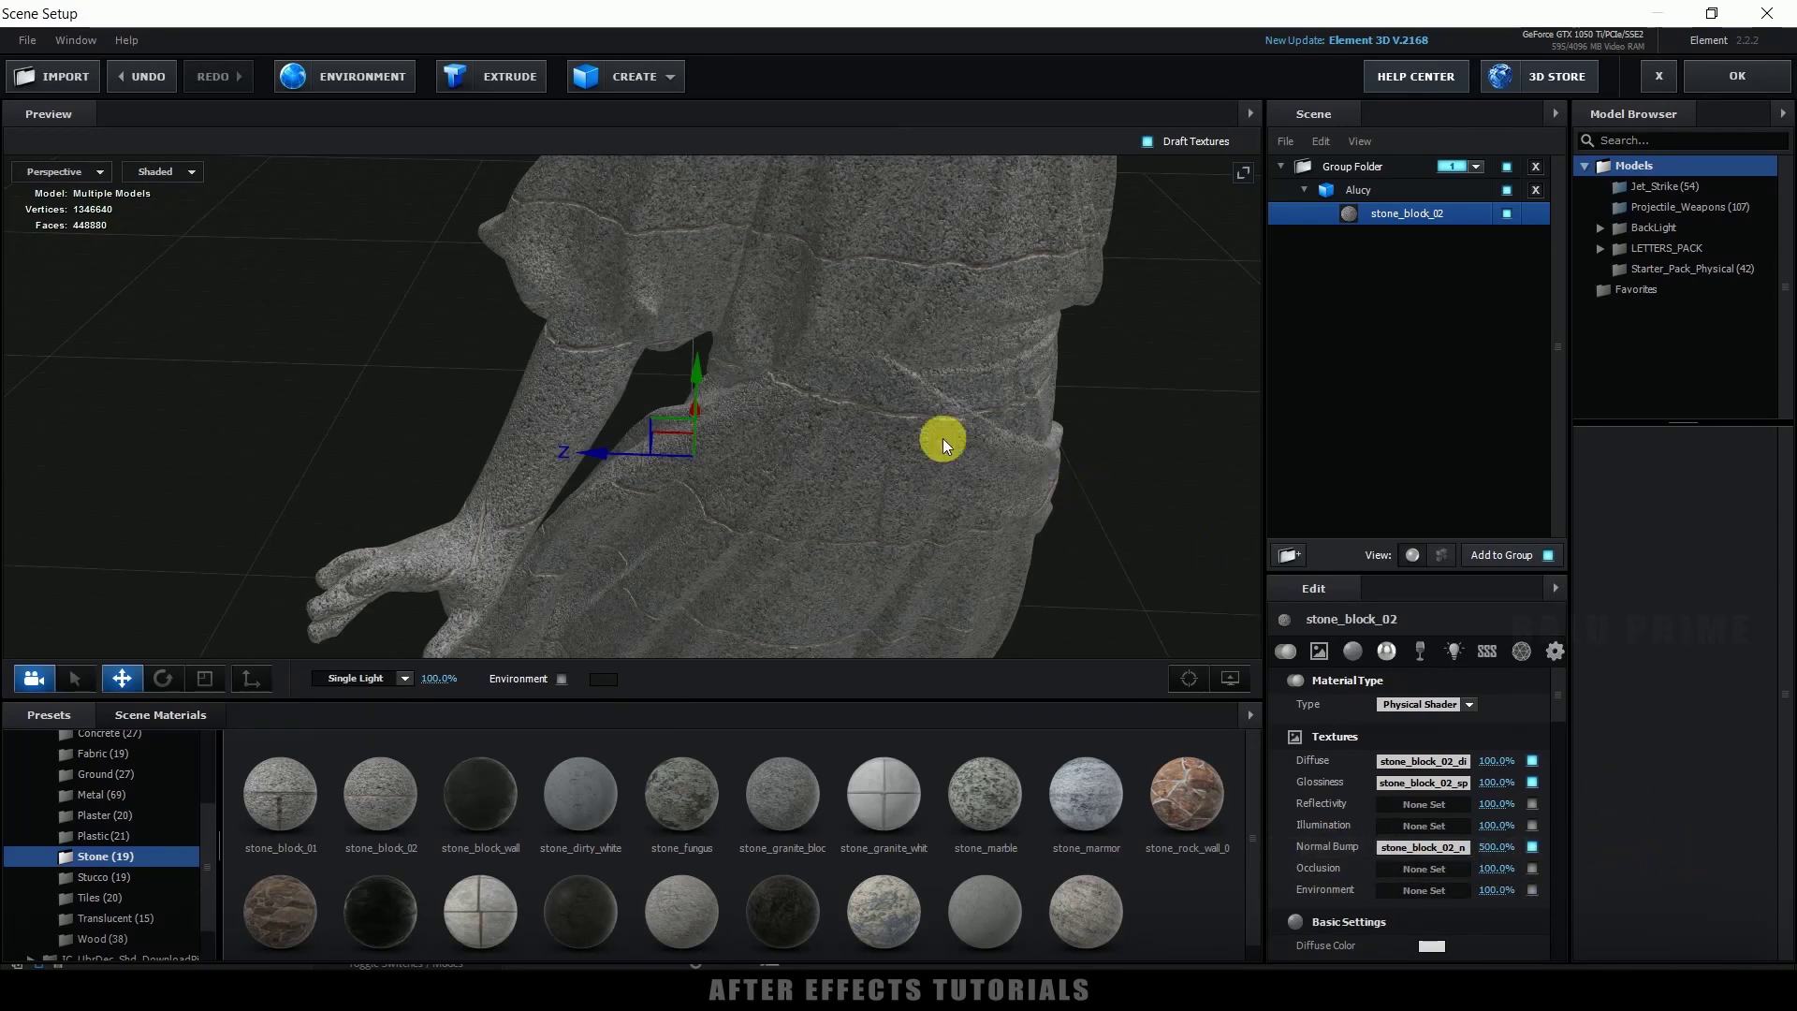
scroll(938, 436, "down", 5)
left_click_drag(923, 430, 827, 386)
scroll(868, 412, "down", 5)
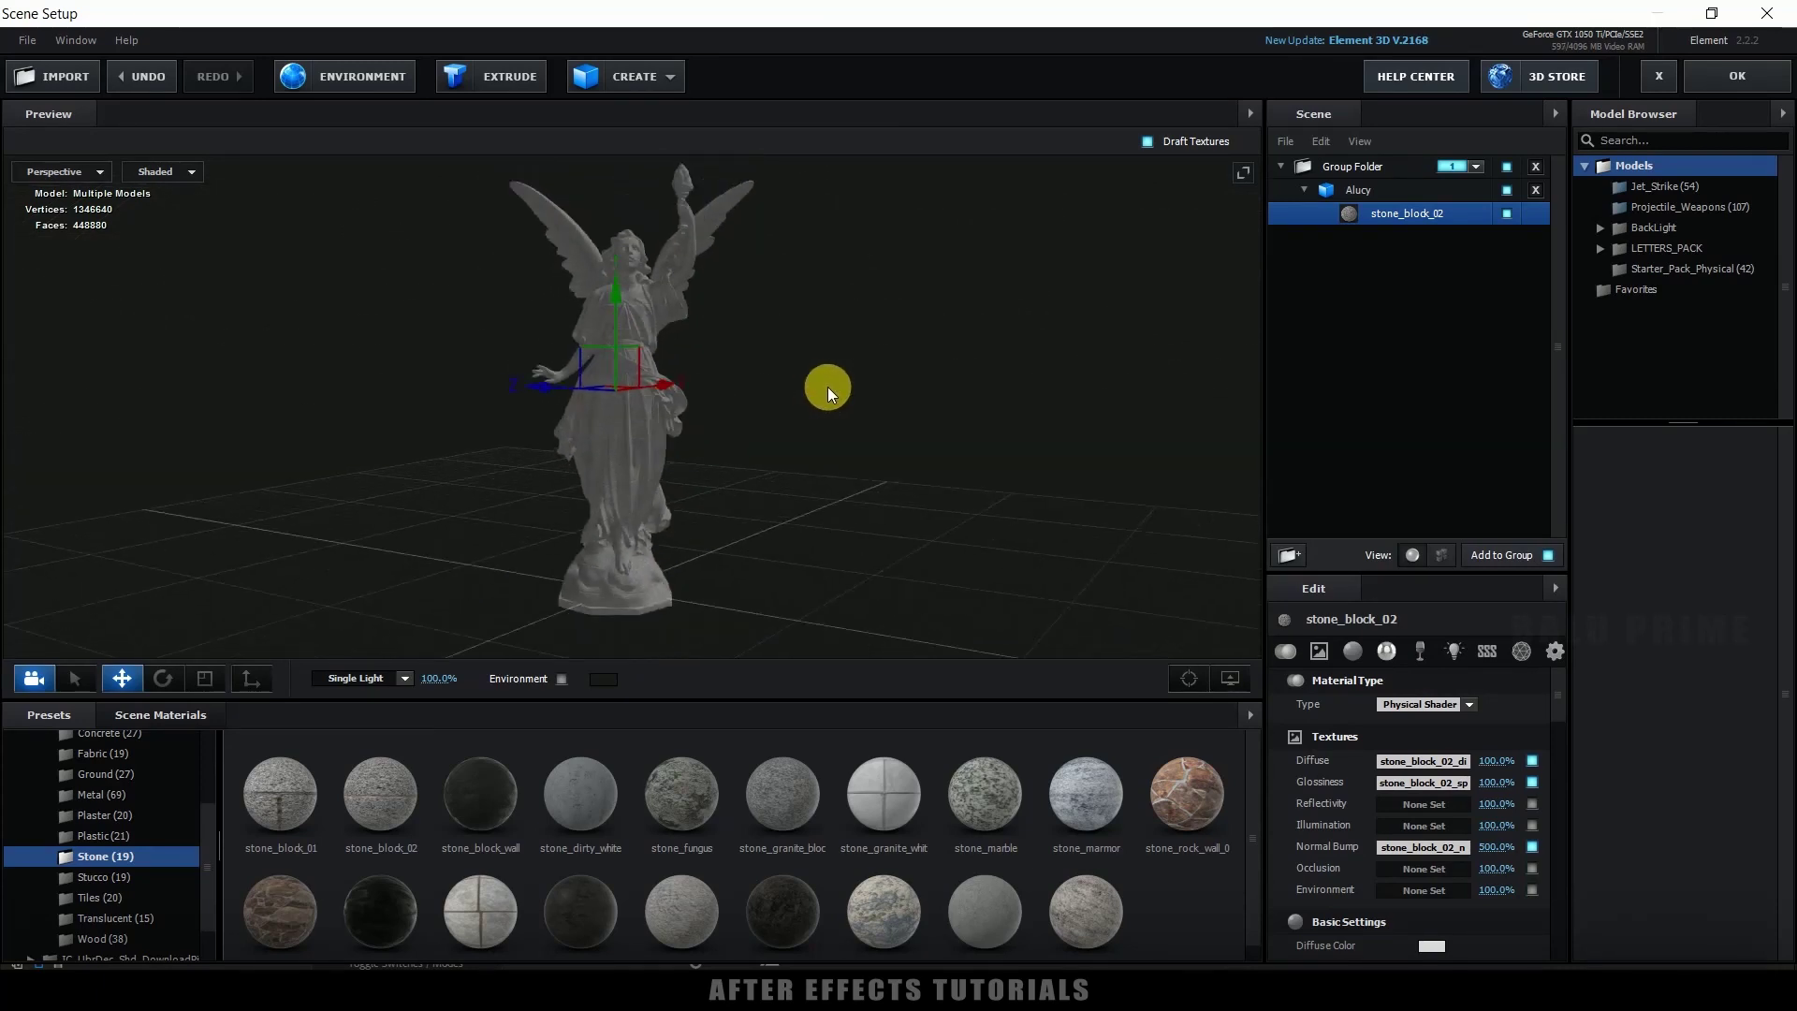
- Add a cylinder pedestal scaled 235%, 14.6%, 235% and lowered to Y -0.13
left_click(634, 81)
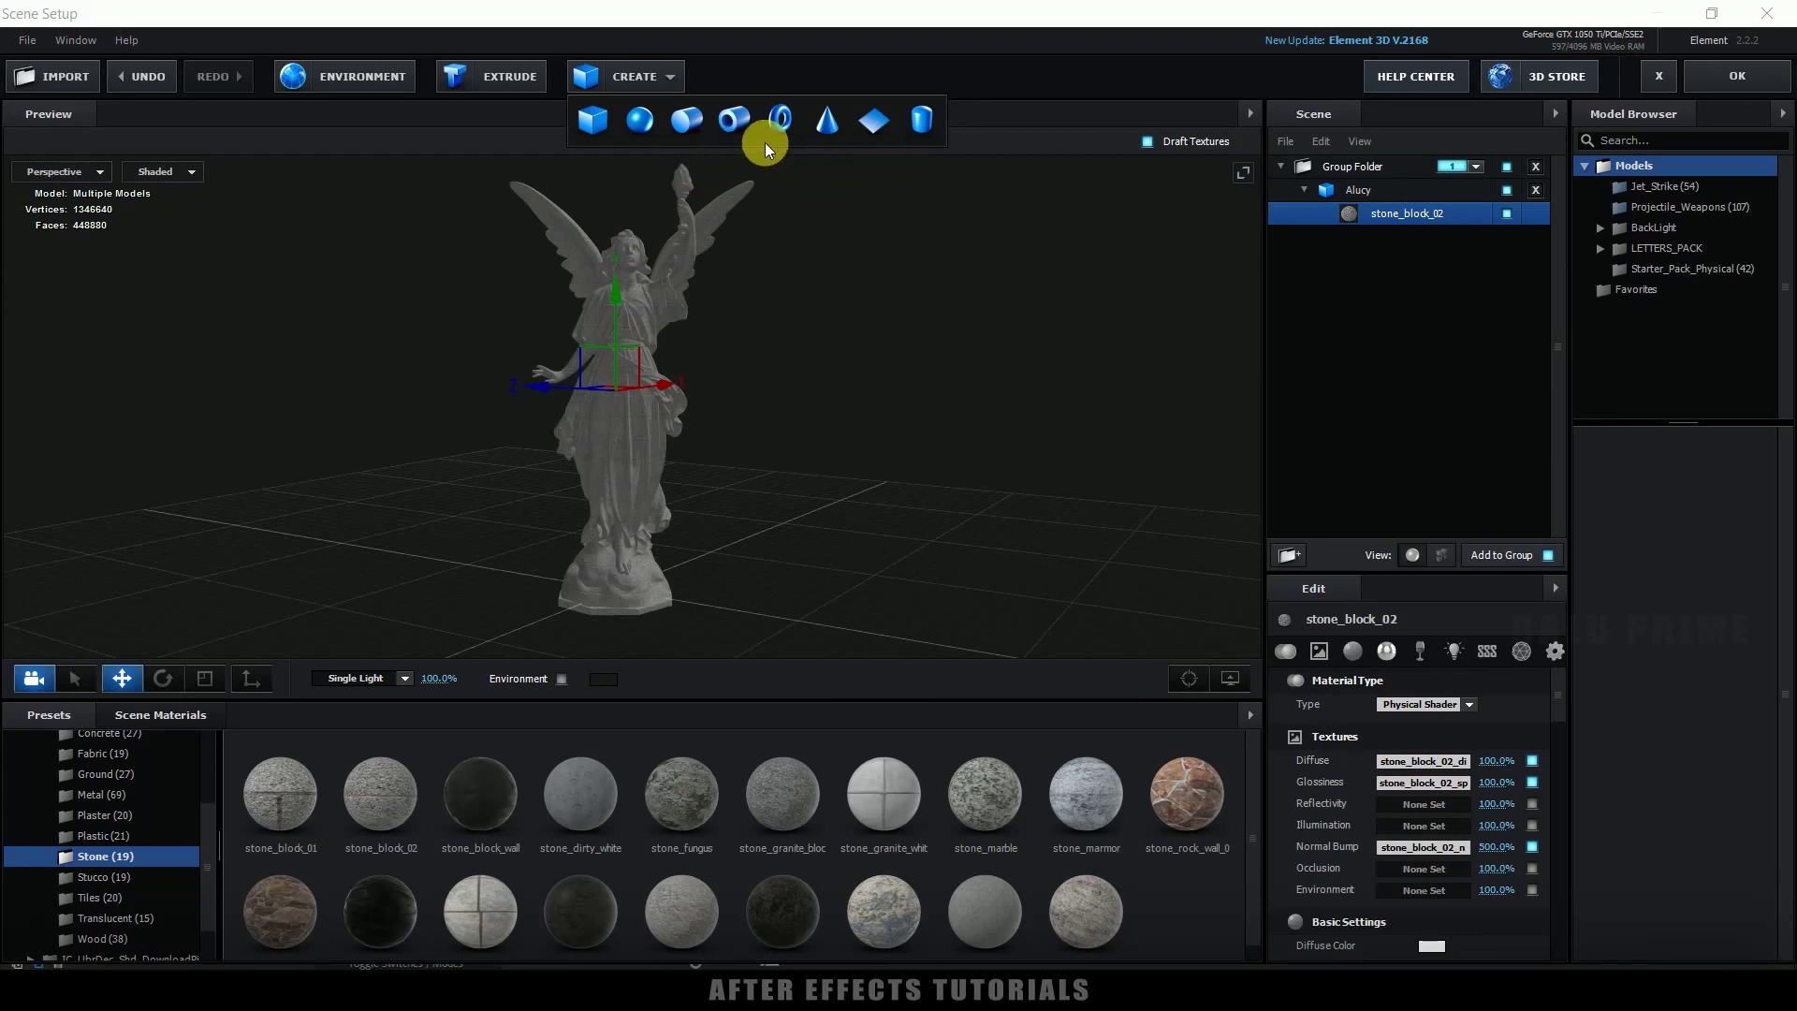
left_click(689, 122)
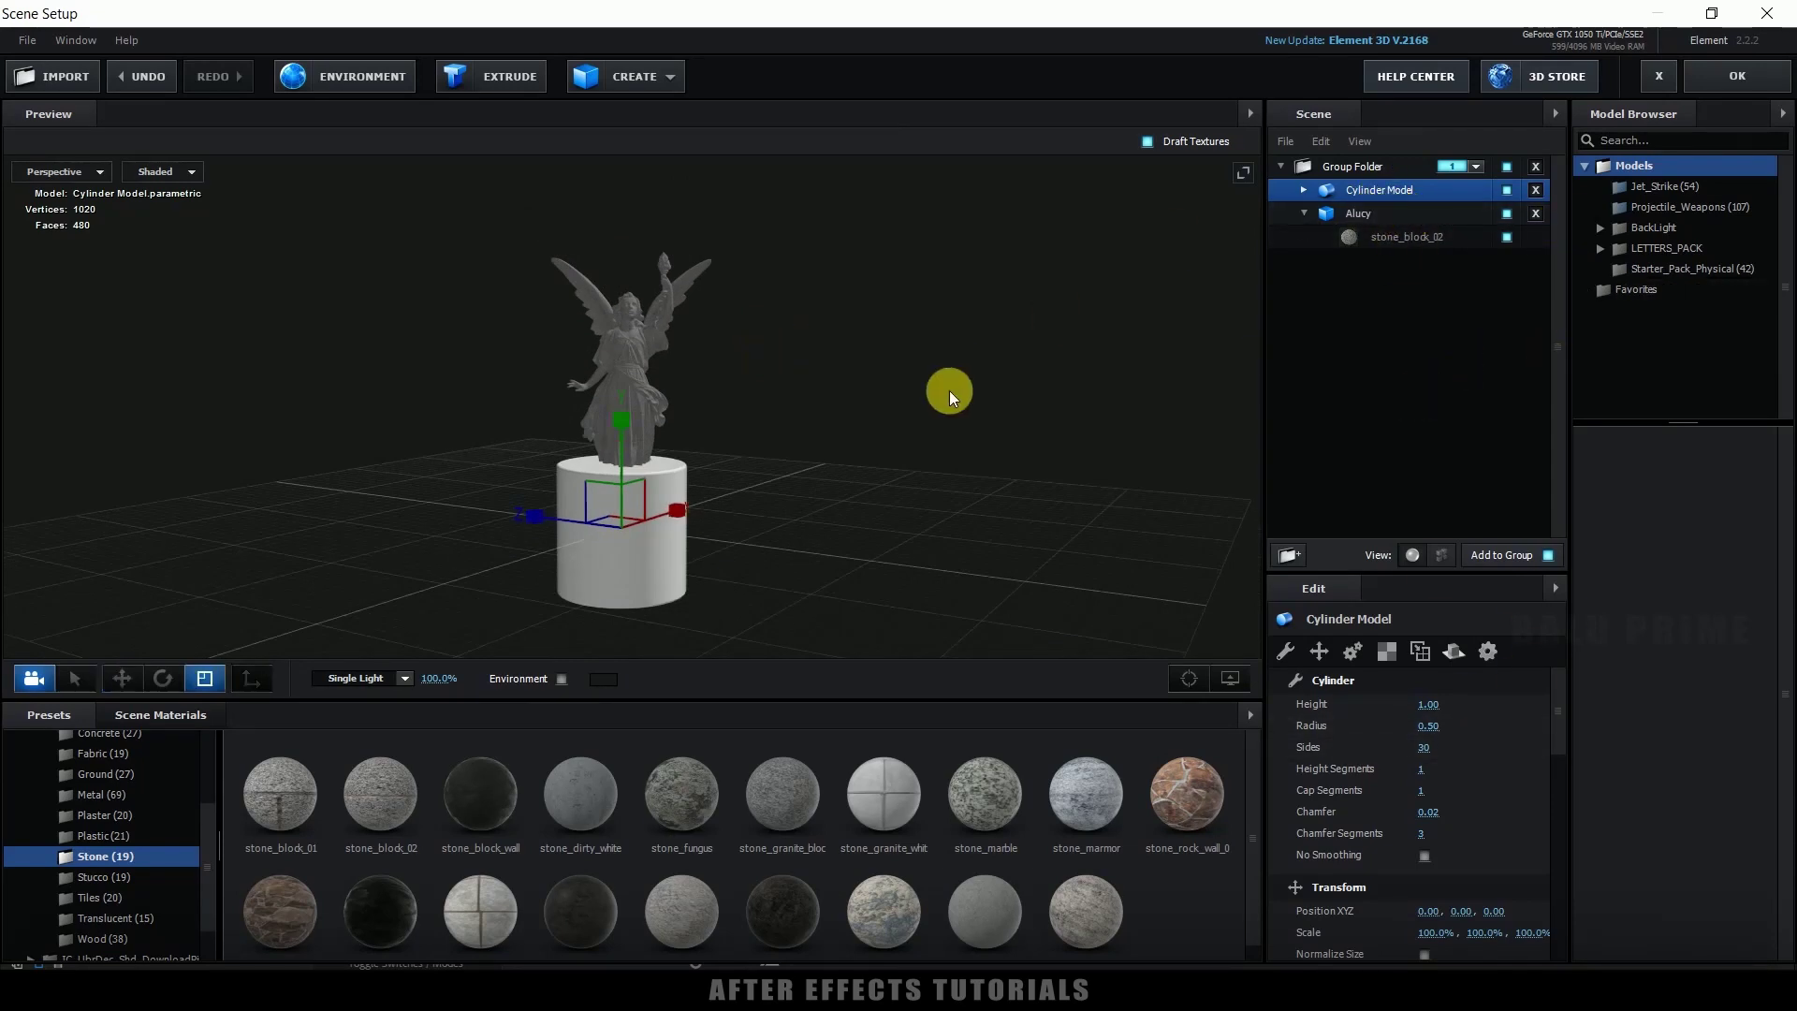
left_click_drag(622, 430, 615, 481)
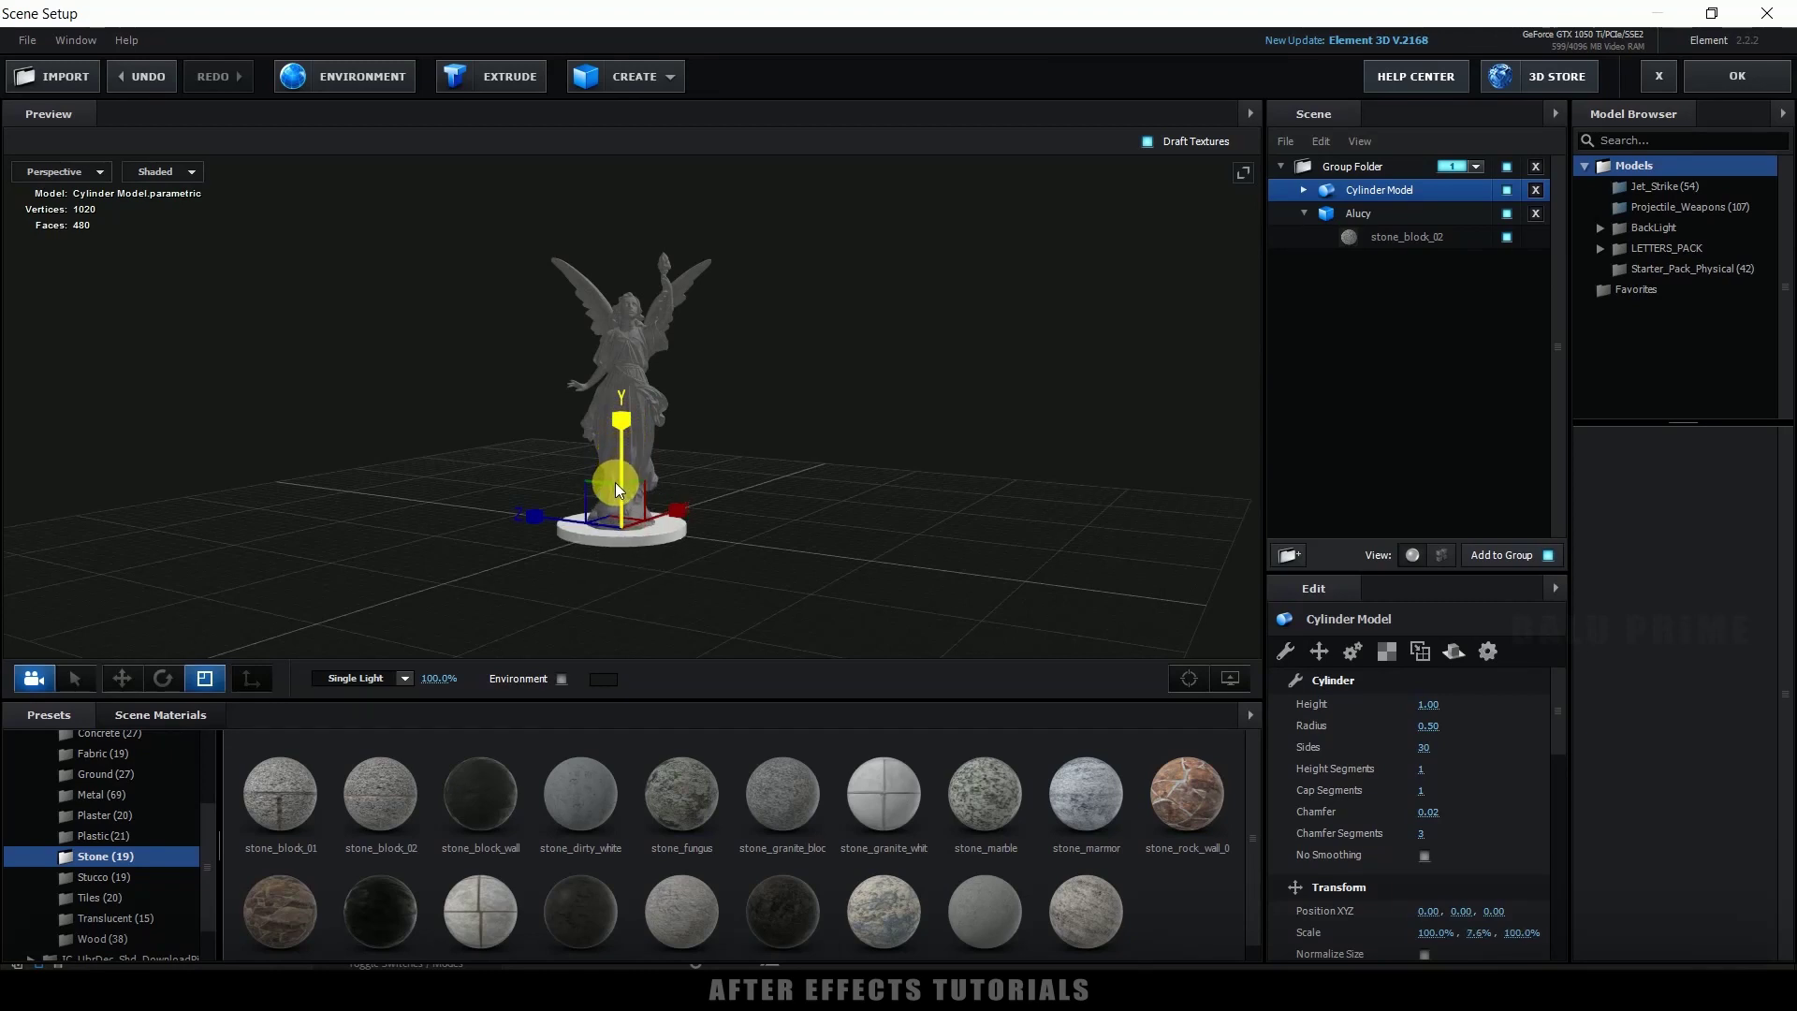
left_click_drag(615, 481, 622, 489)
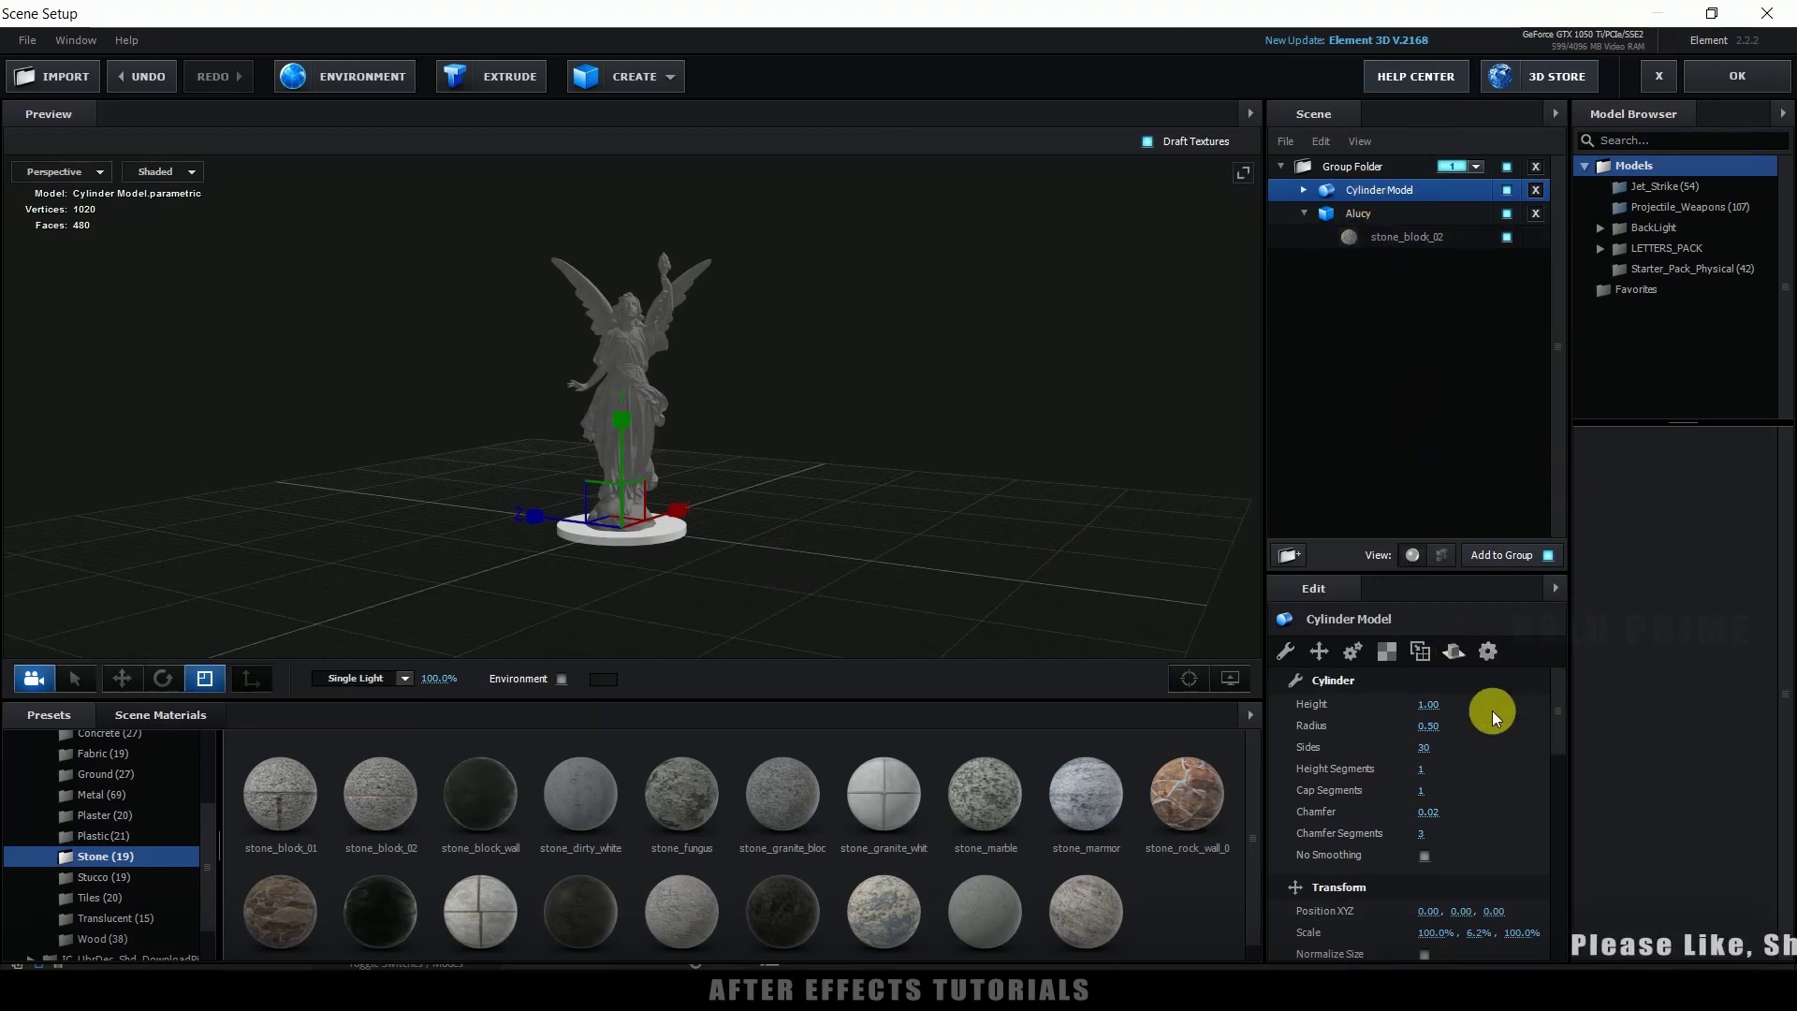
left_click_drag(1436, 933, 1667, 919)
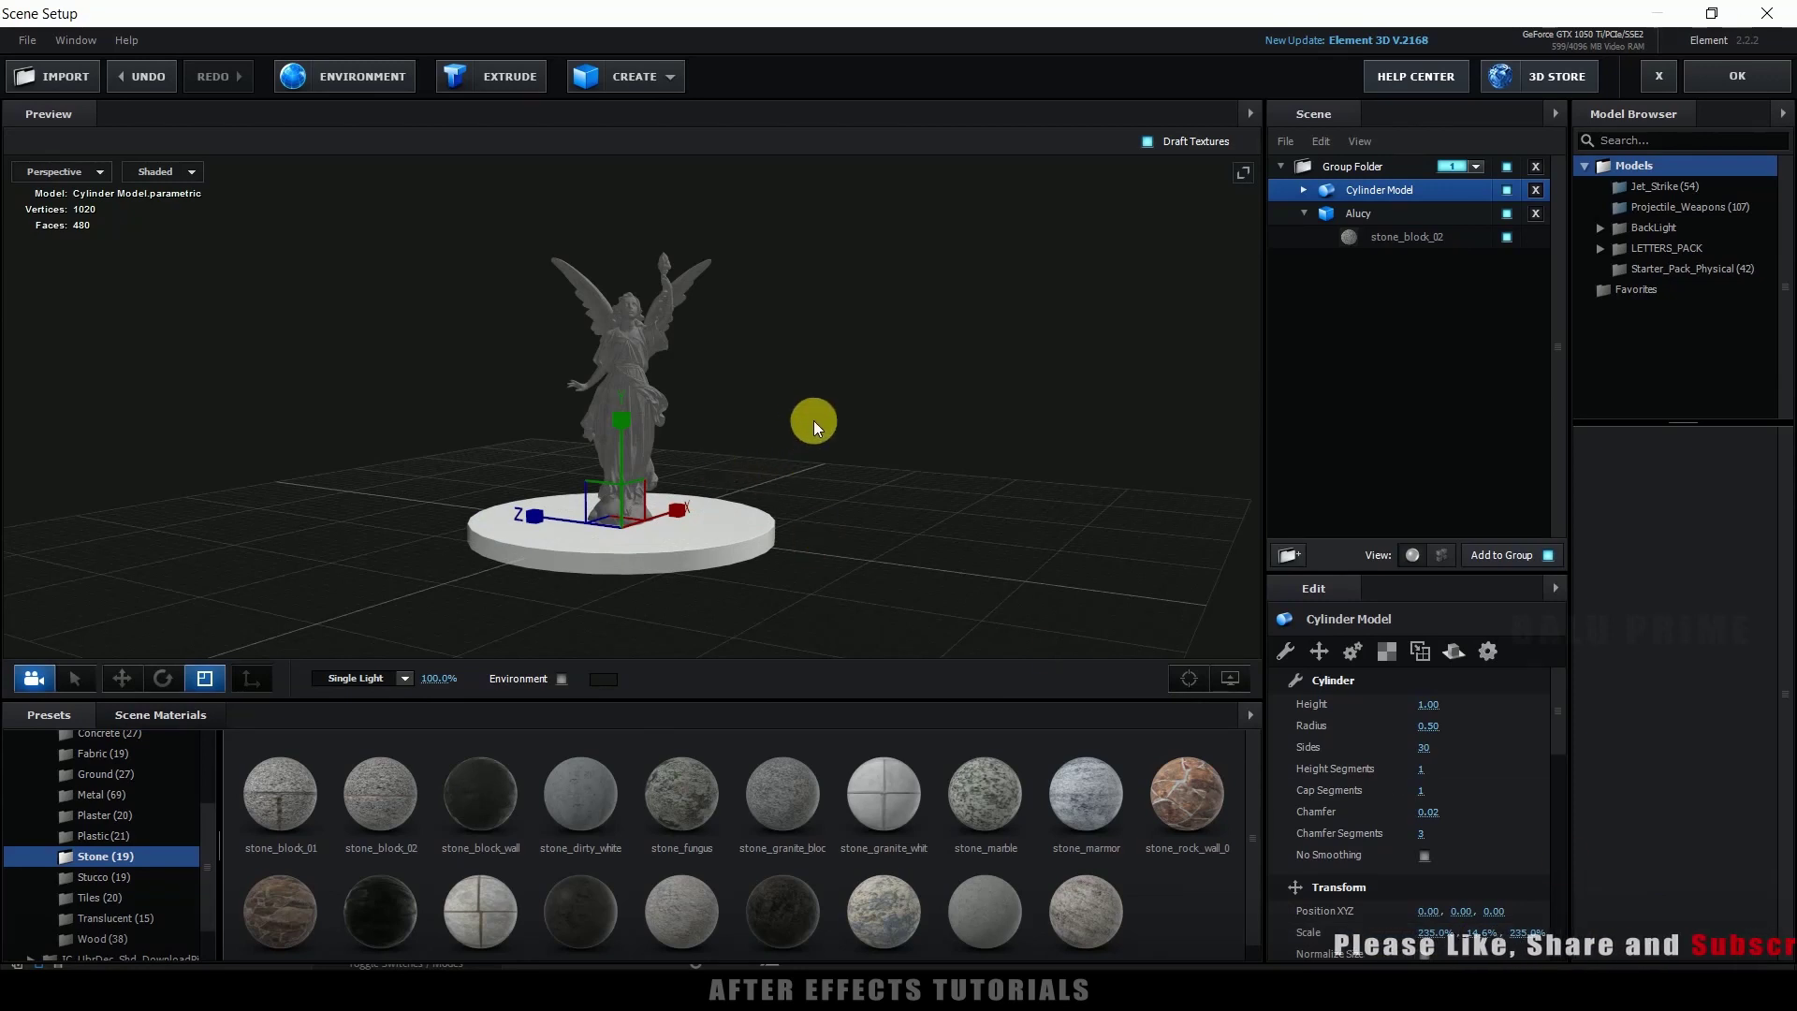
key("w")
left_click_drag(622, 434, 627, 447)
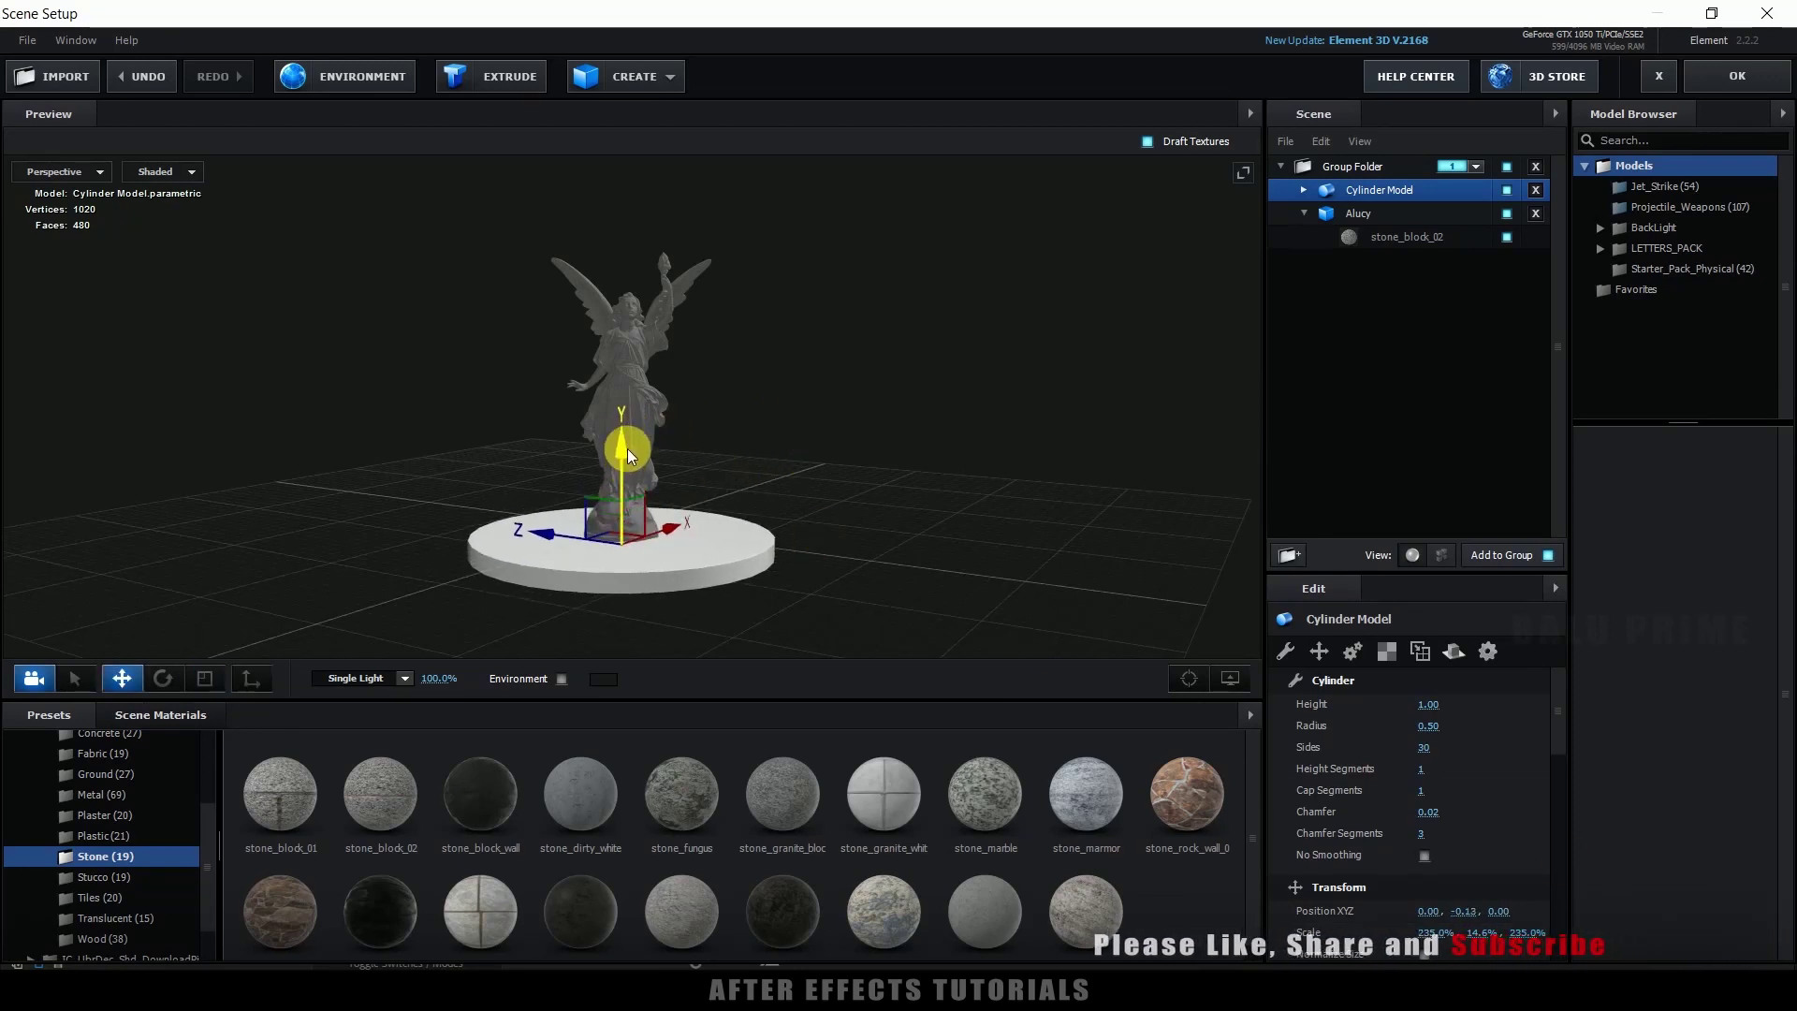
scroll(801, 463, "down", 2)
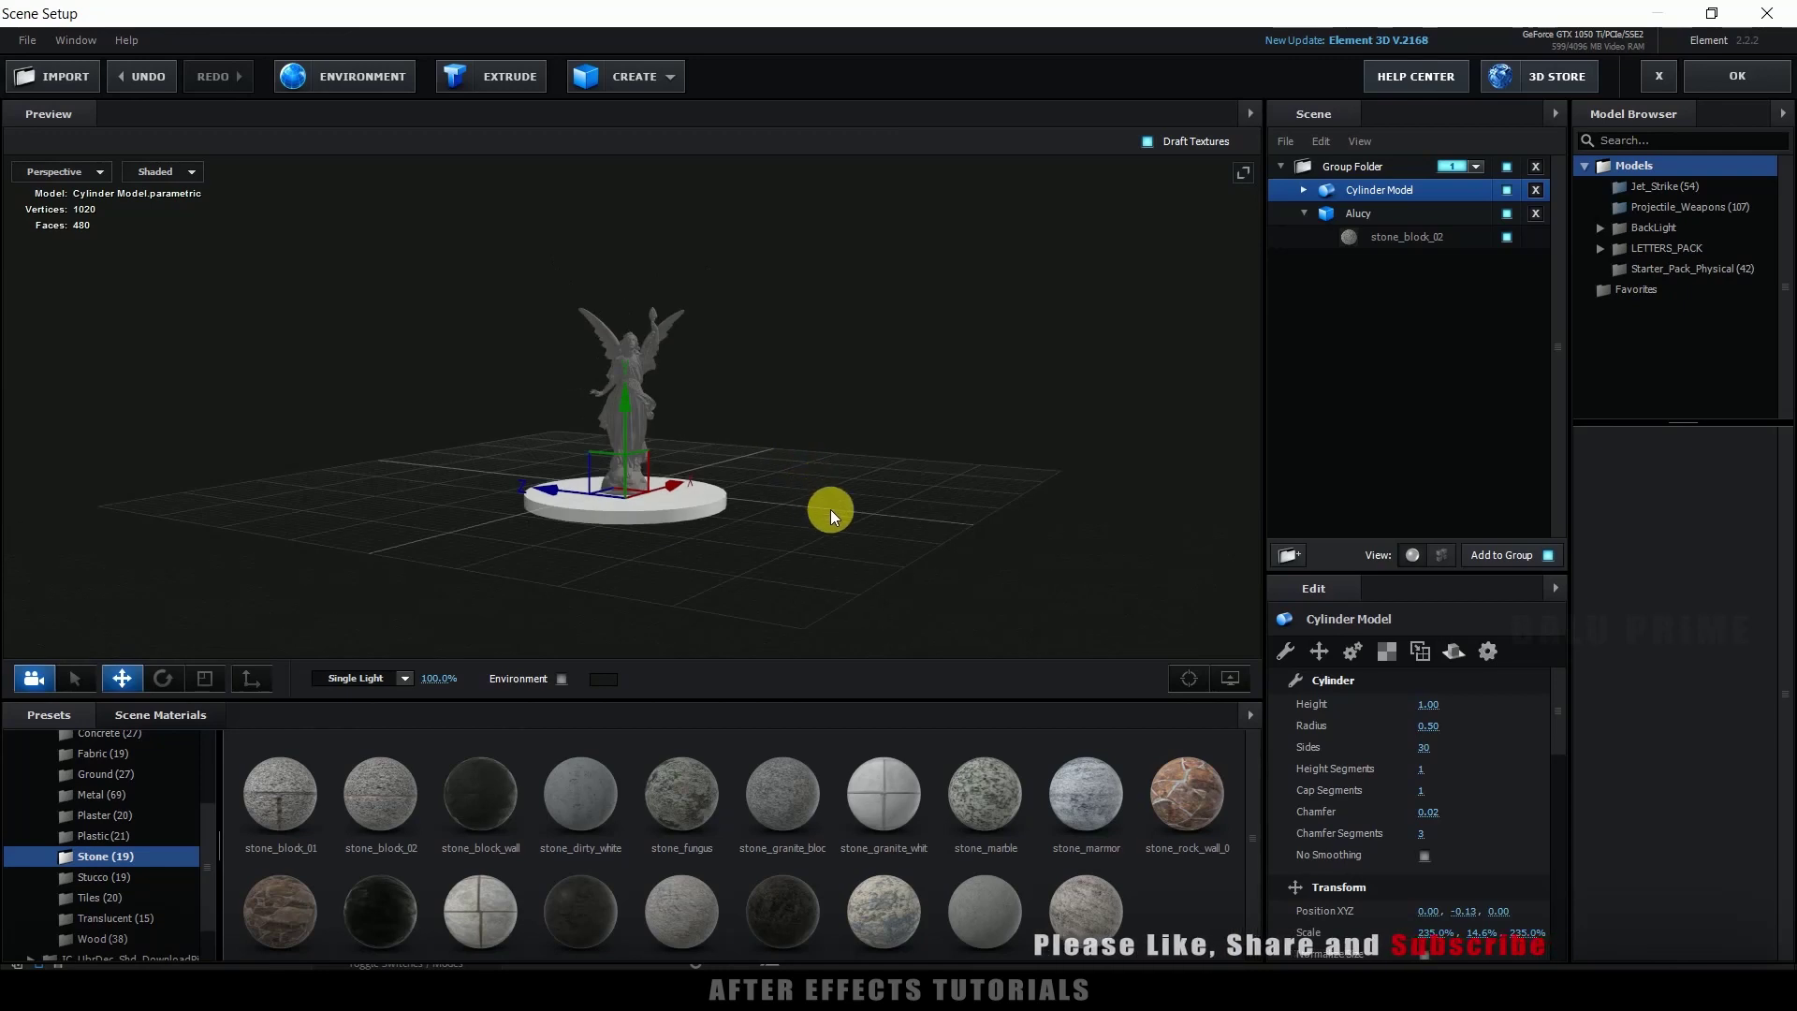
scroll(801, 533, "up", 3)
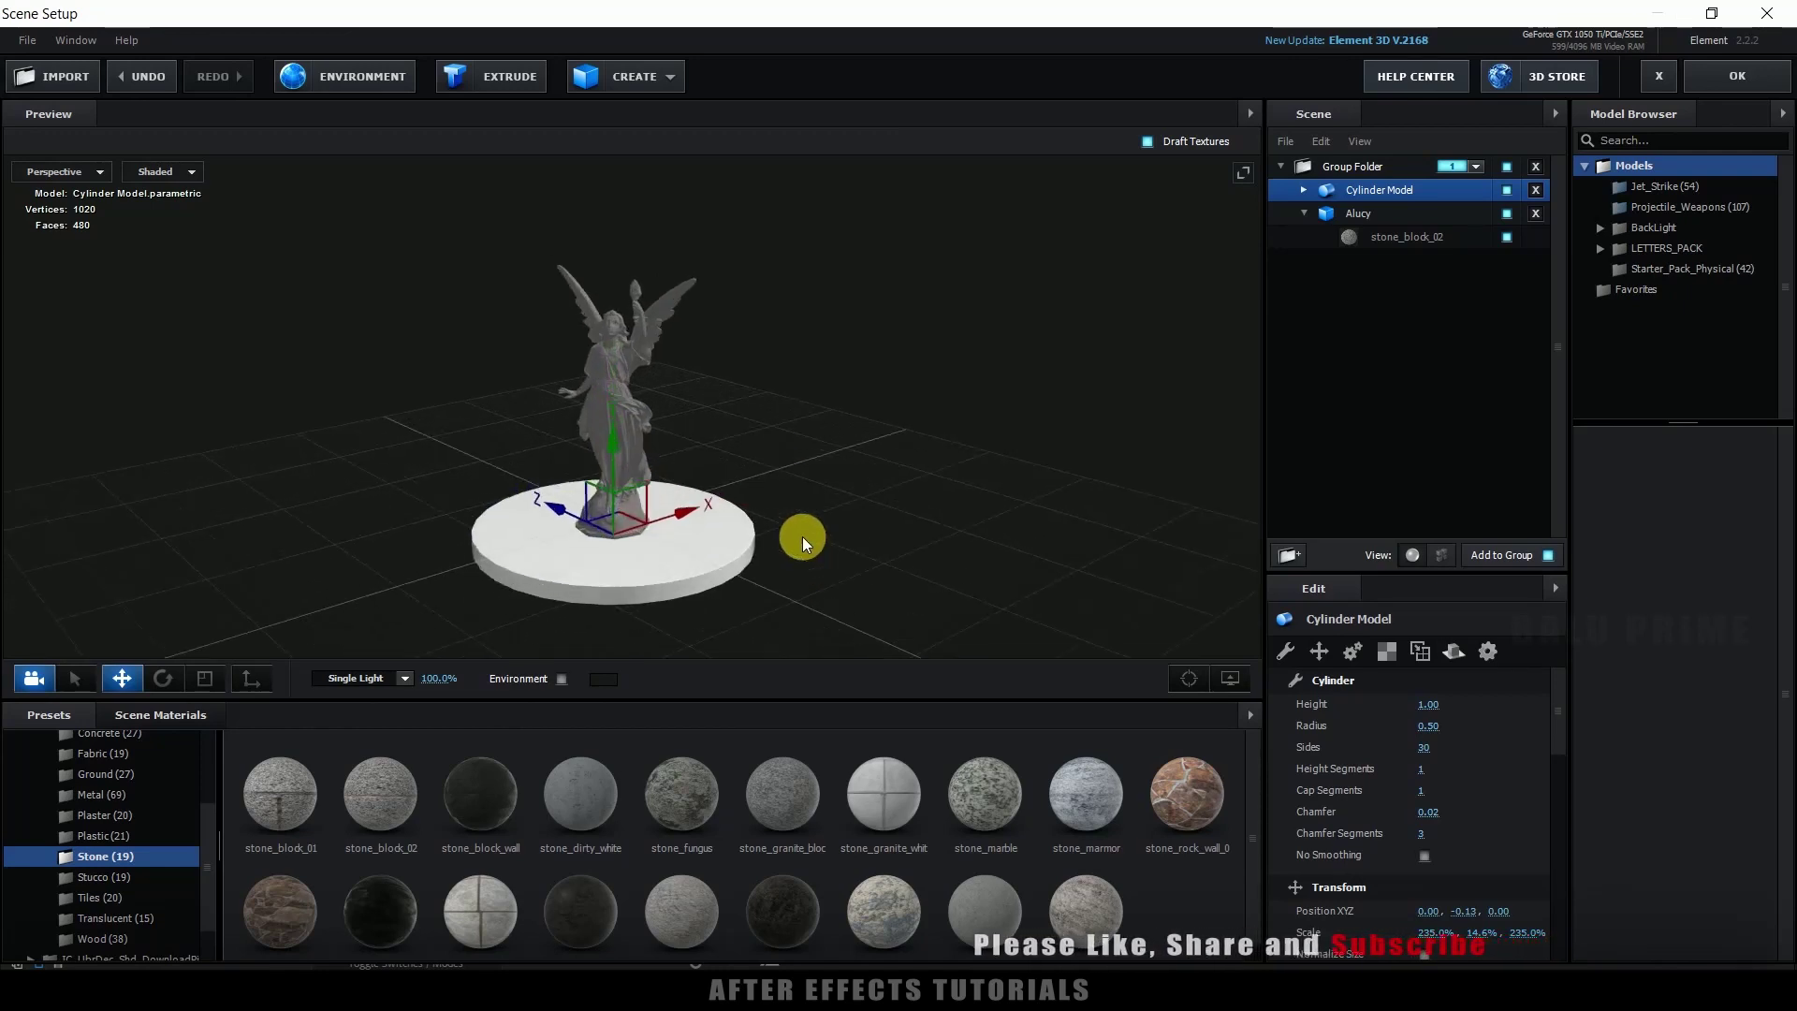
scroll(840, 424, "up", 3)
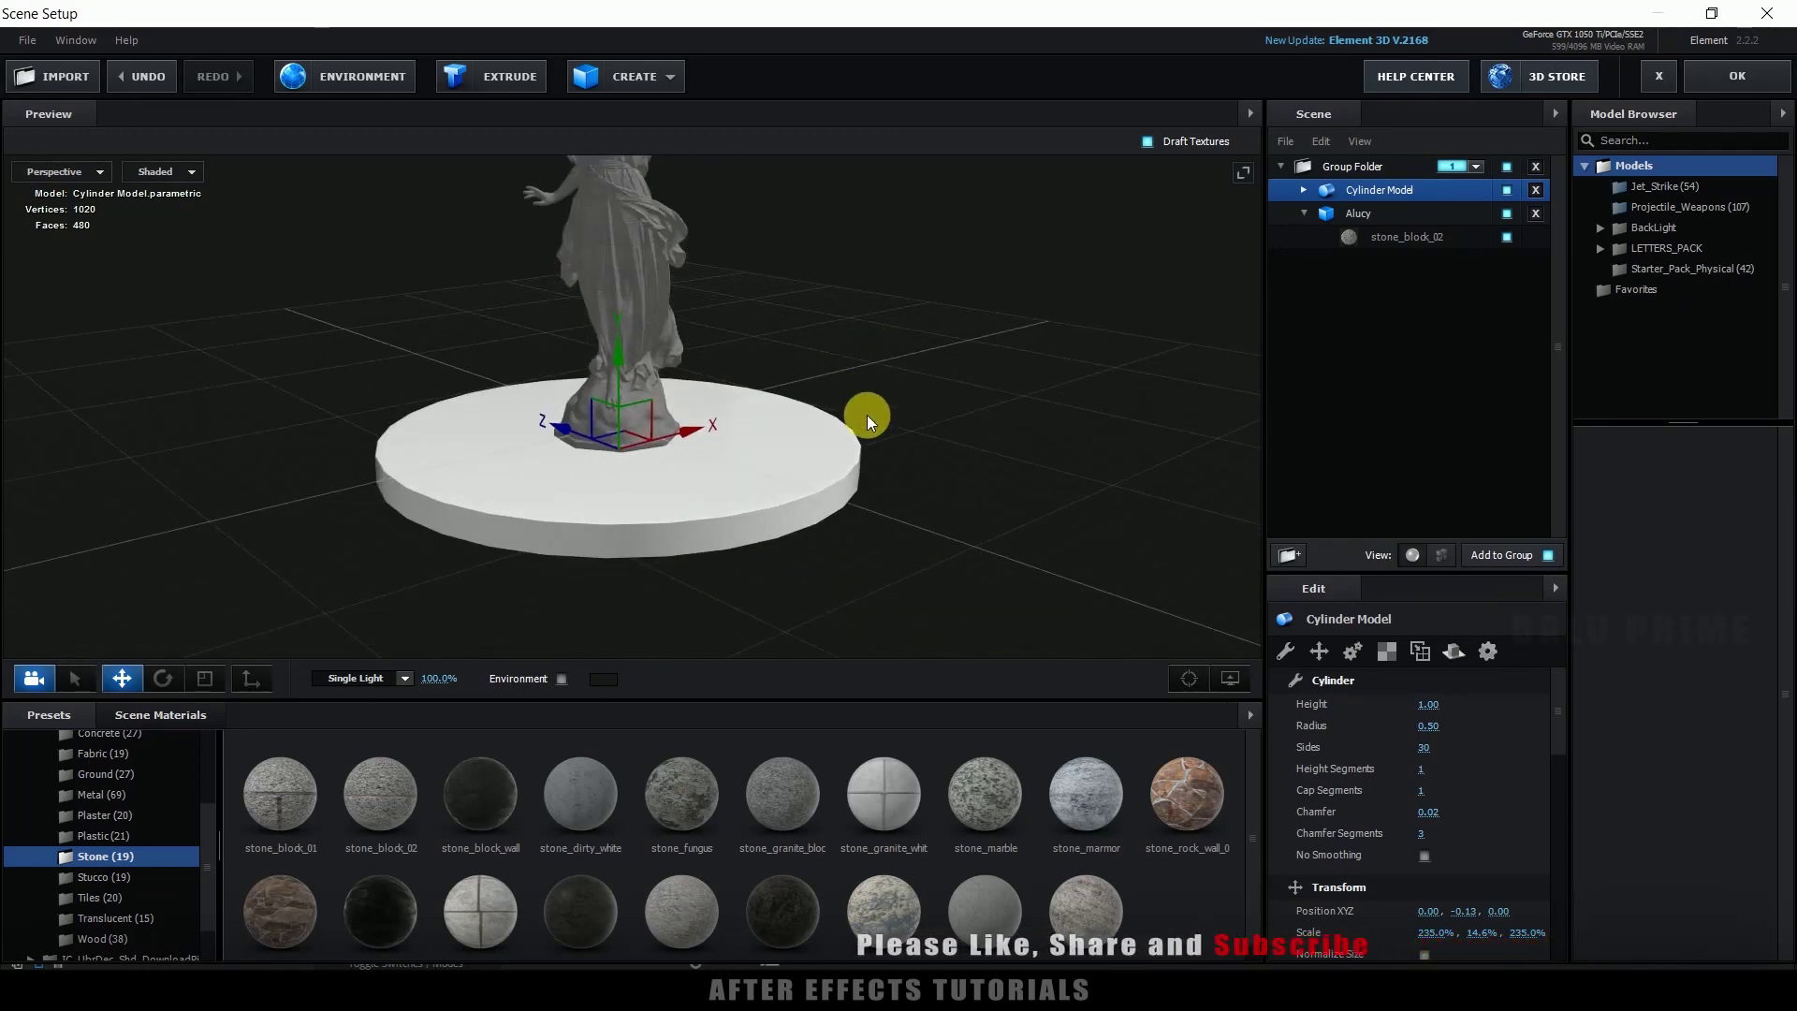
scroll(111, 842, "up", 2)
scroll(111, 842, "up", 2)
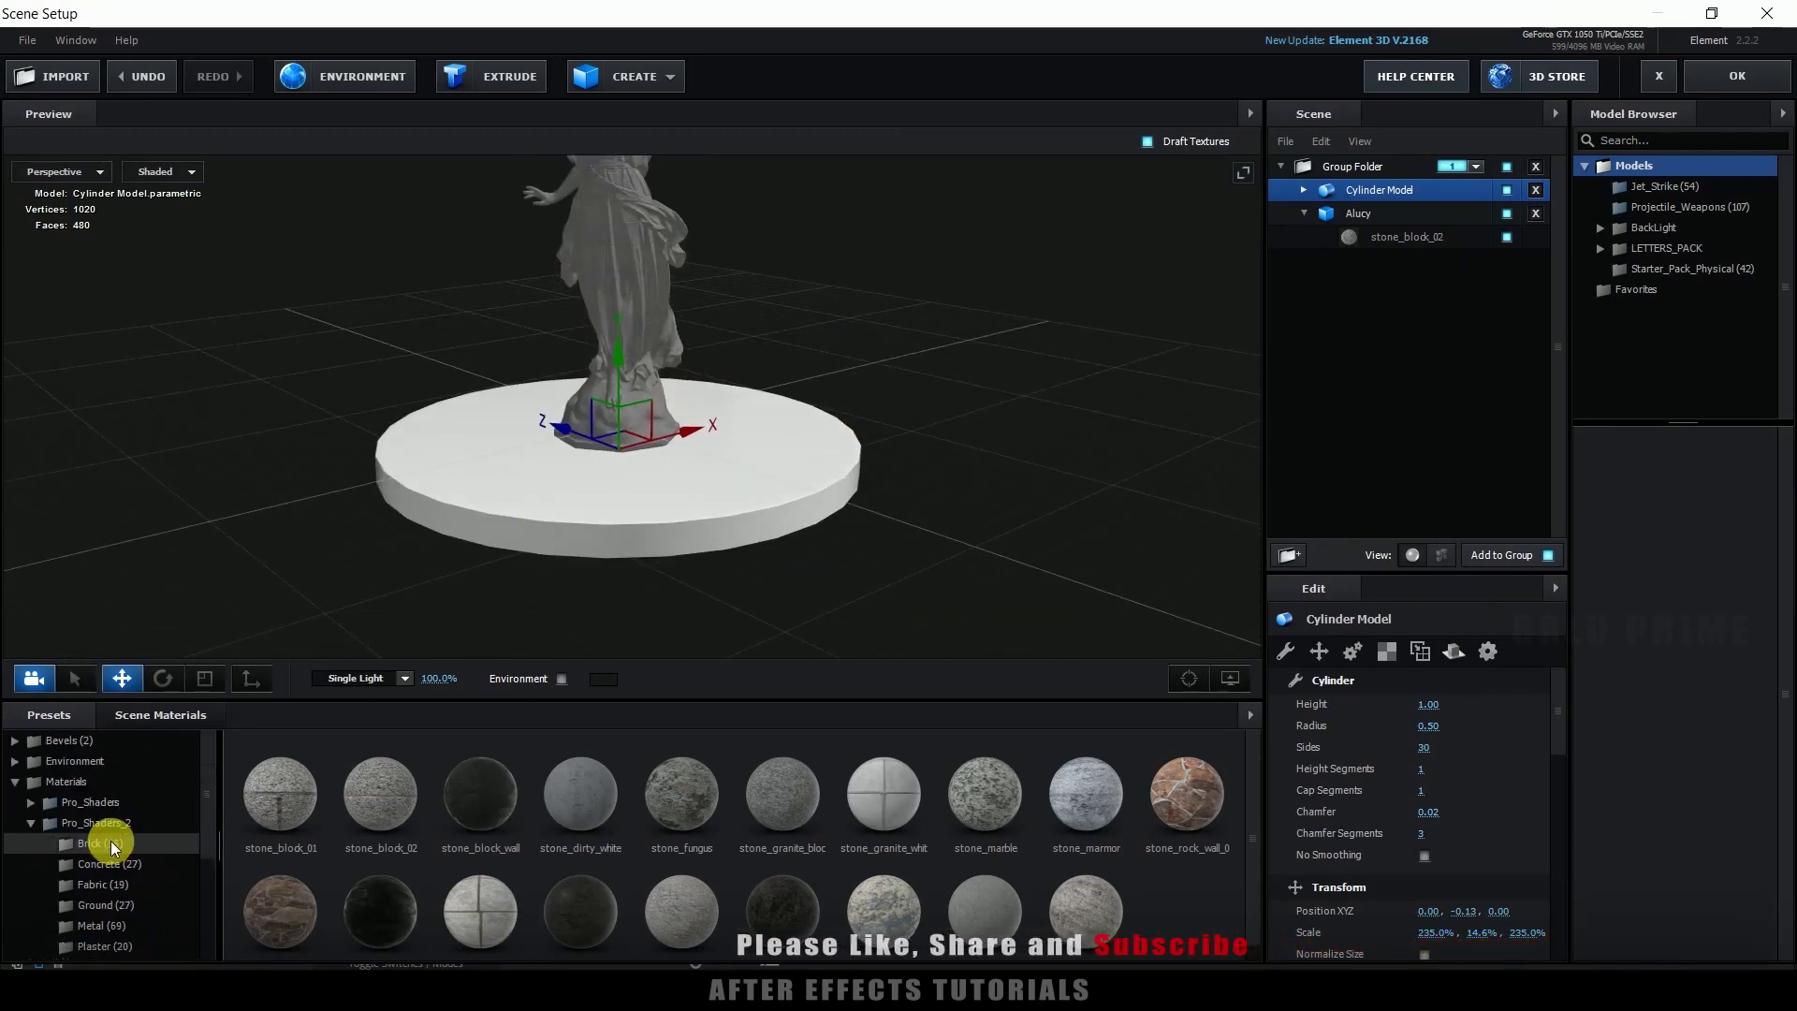
scroll(120, 790, "down", 3)
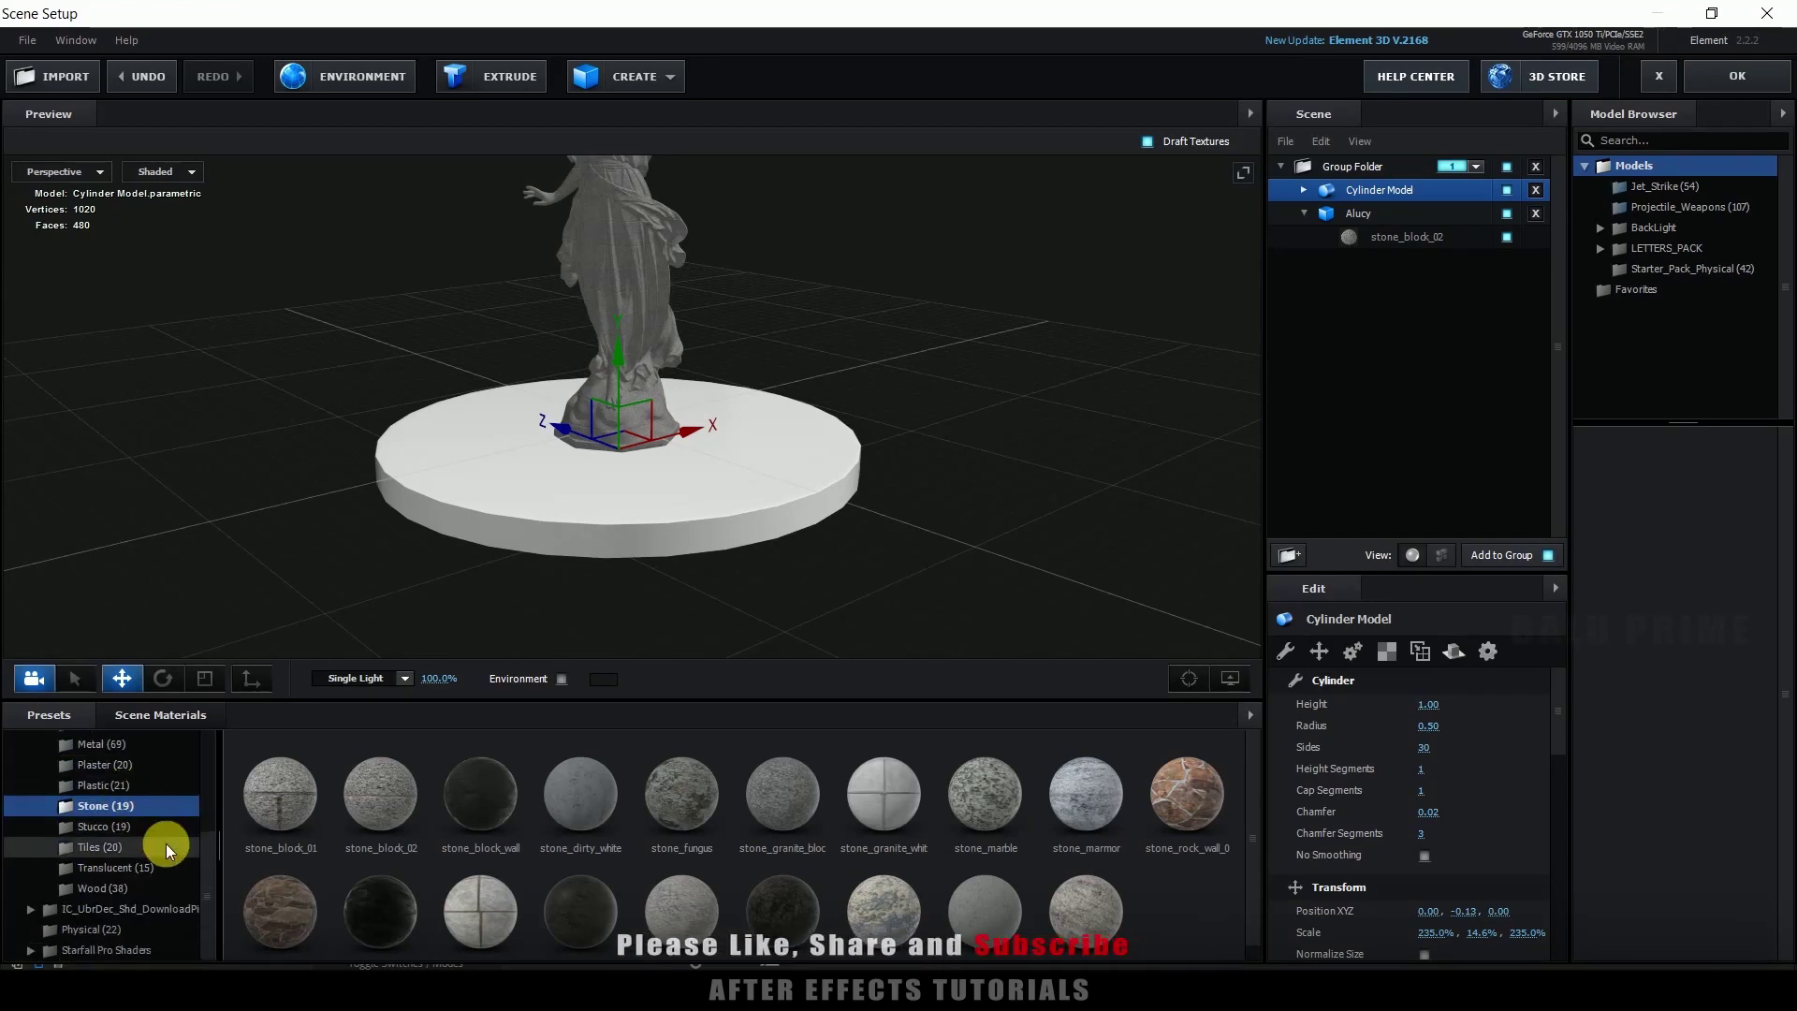
- Give the pedestal the Physical Chrome material and close Scene Setup
left_click(95, 931)
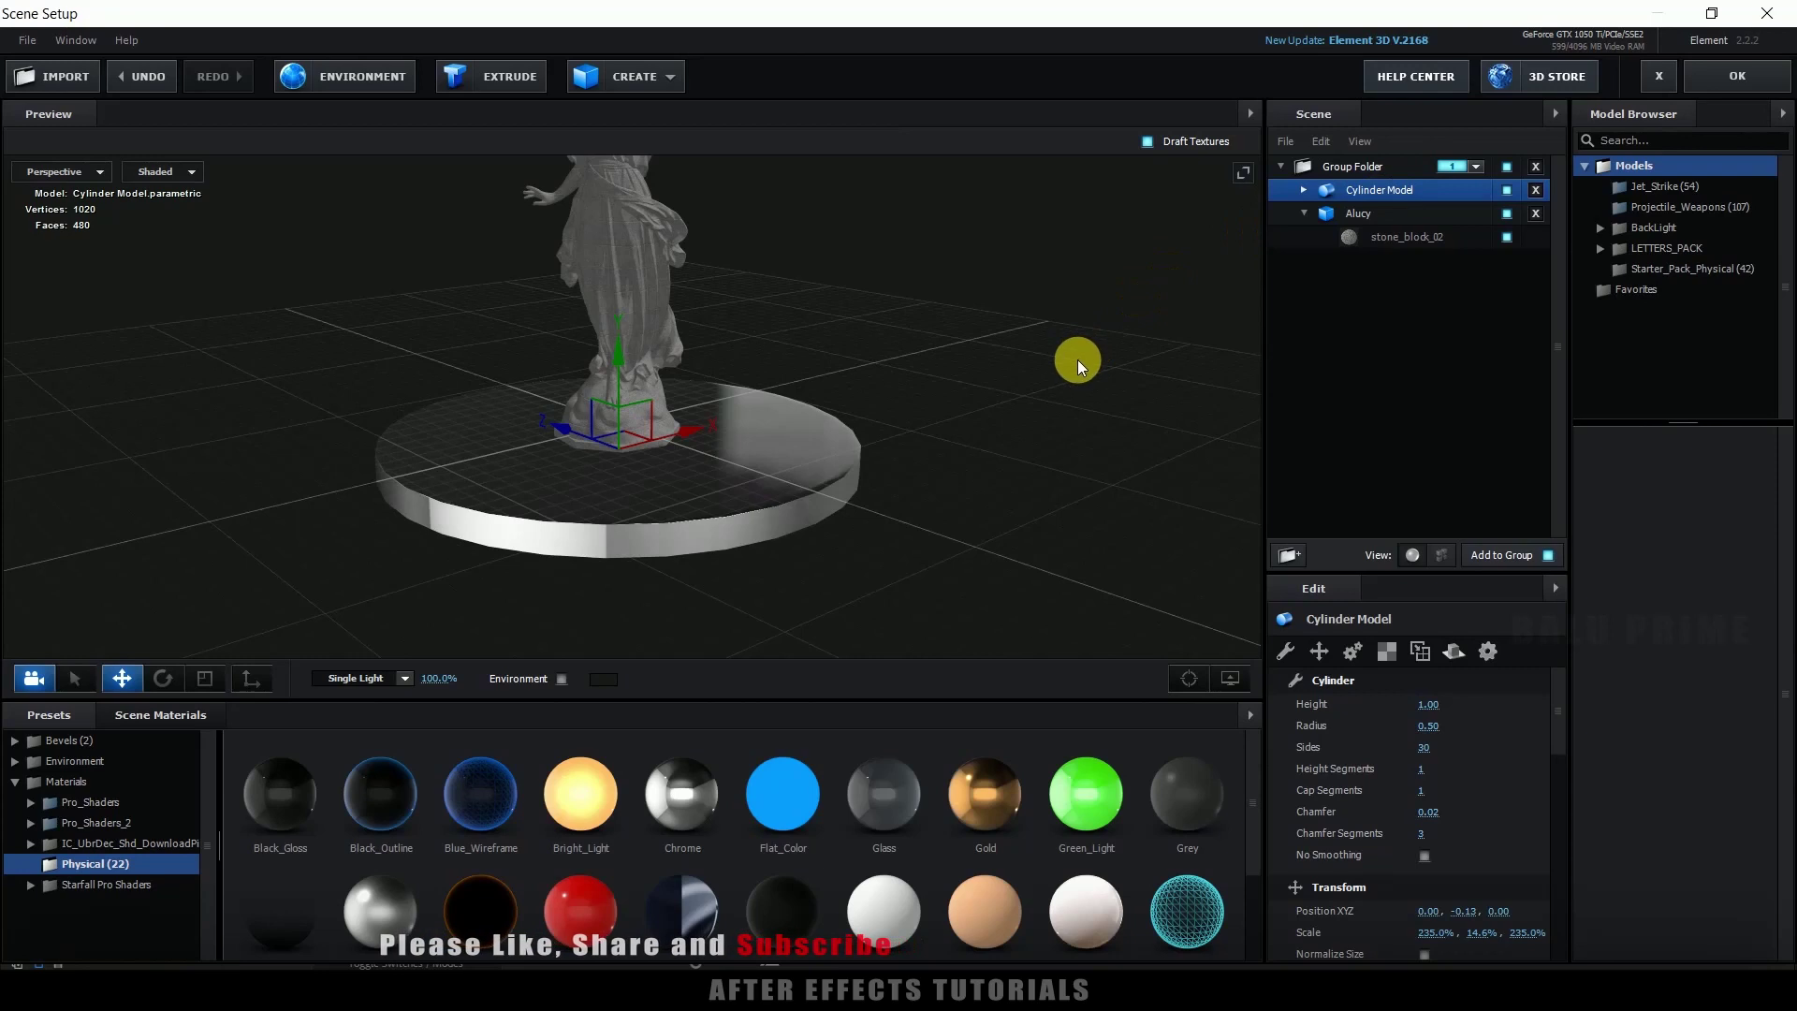
mouse_move(1077, 359)
left_mouse_down()
mouse_move(770, 514)
mouse_move(941, 473)
mouse_move(912, 562)
mouse_move(961, 440)
left_mouse_up()
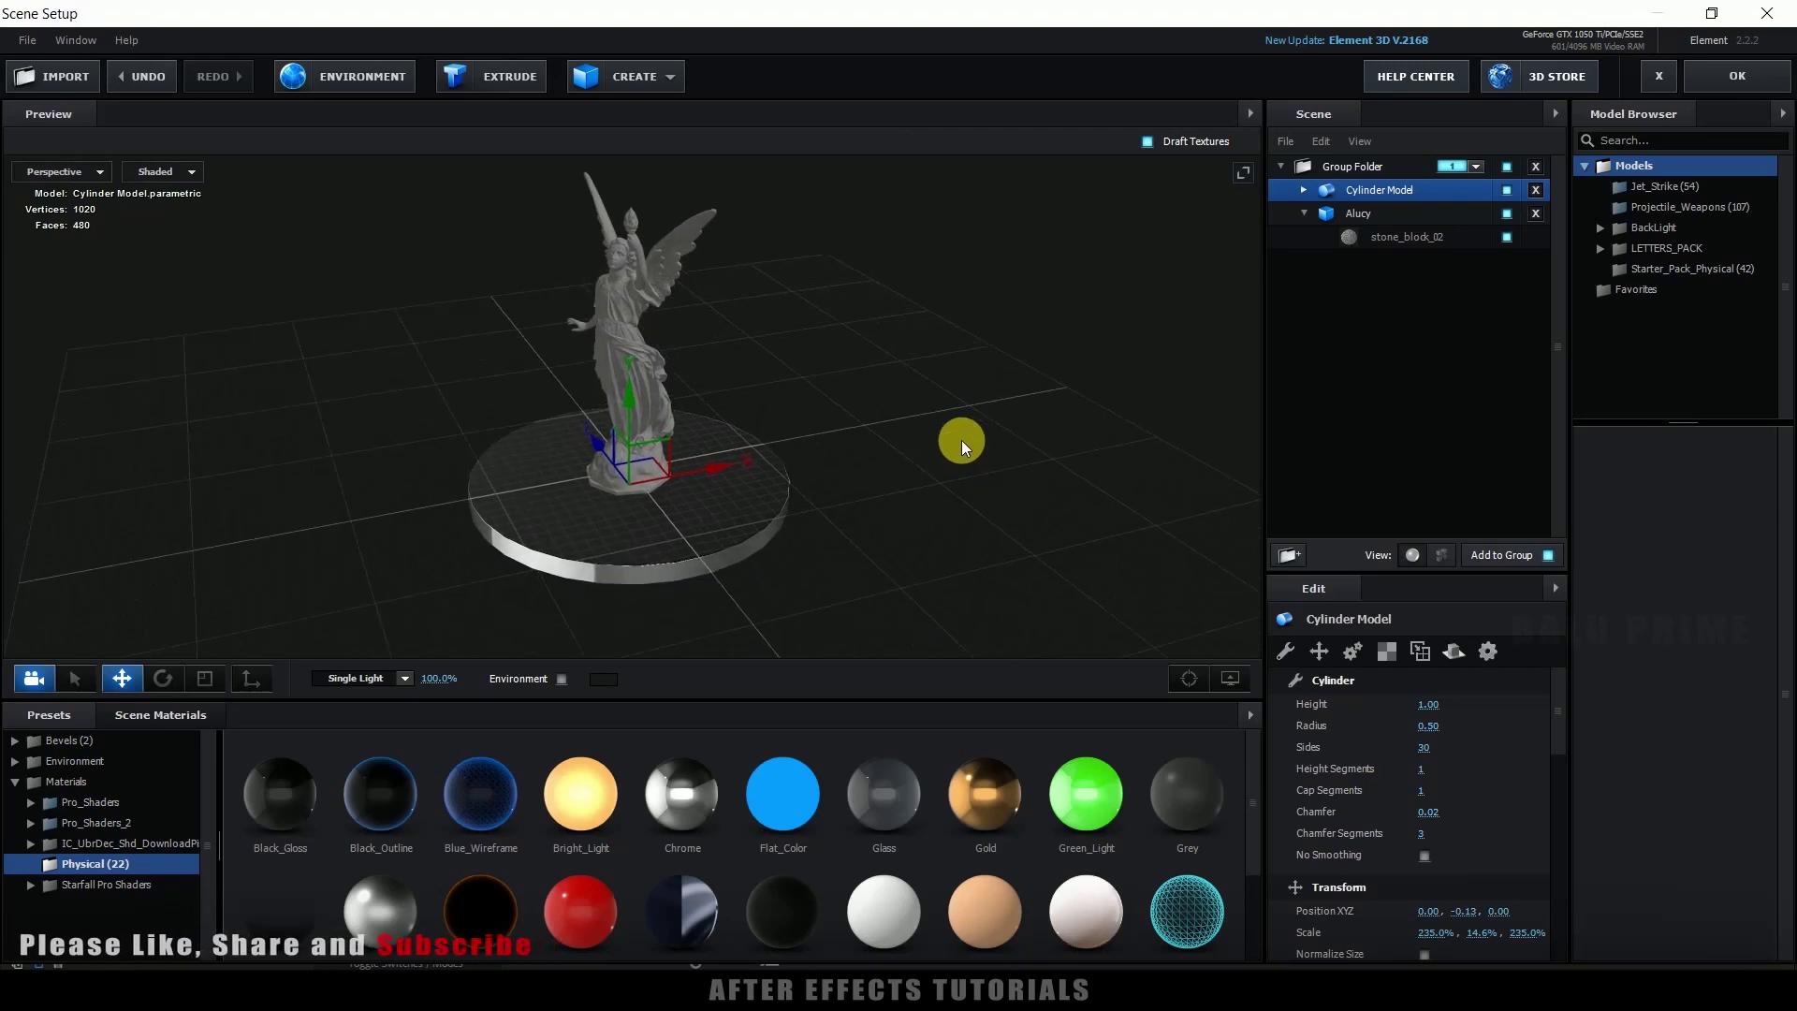
left_click(1738, 76)
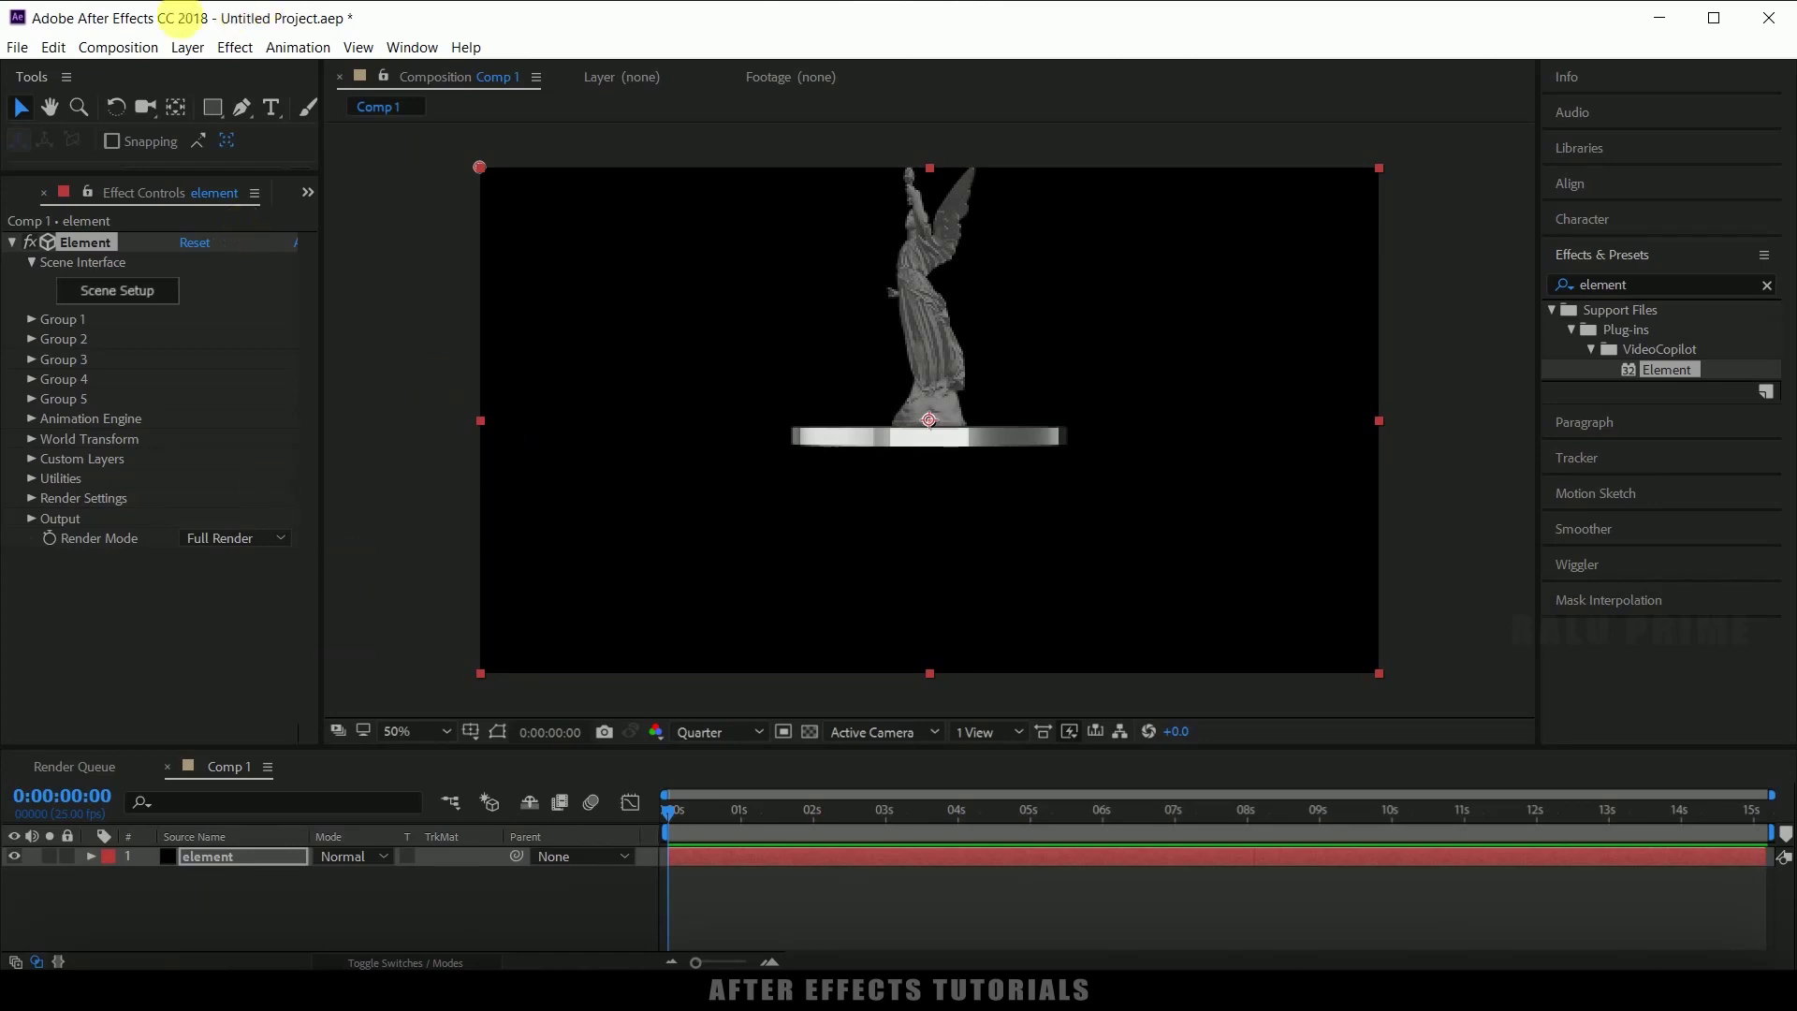
- Bring up the Layer menu's options for adding a new layer
left_click(185, 47)
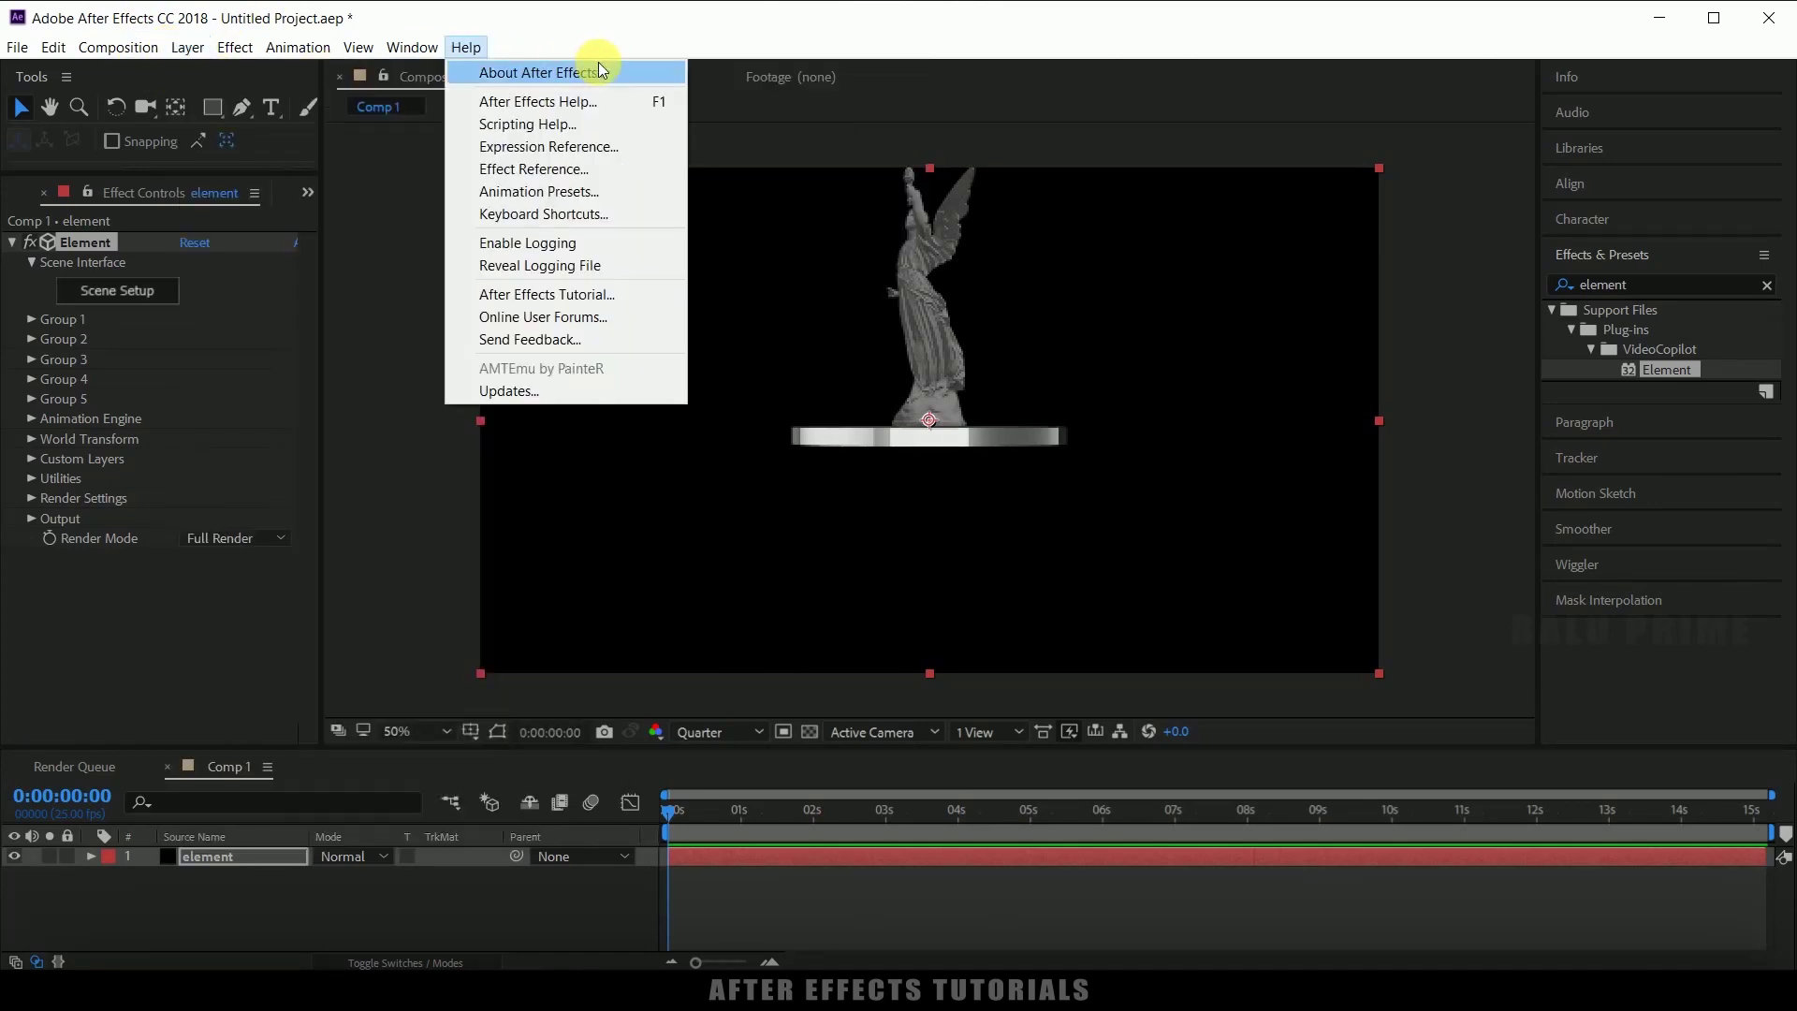
mouse_move(214, 72)
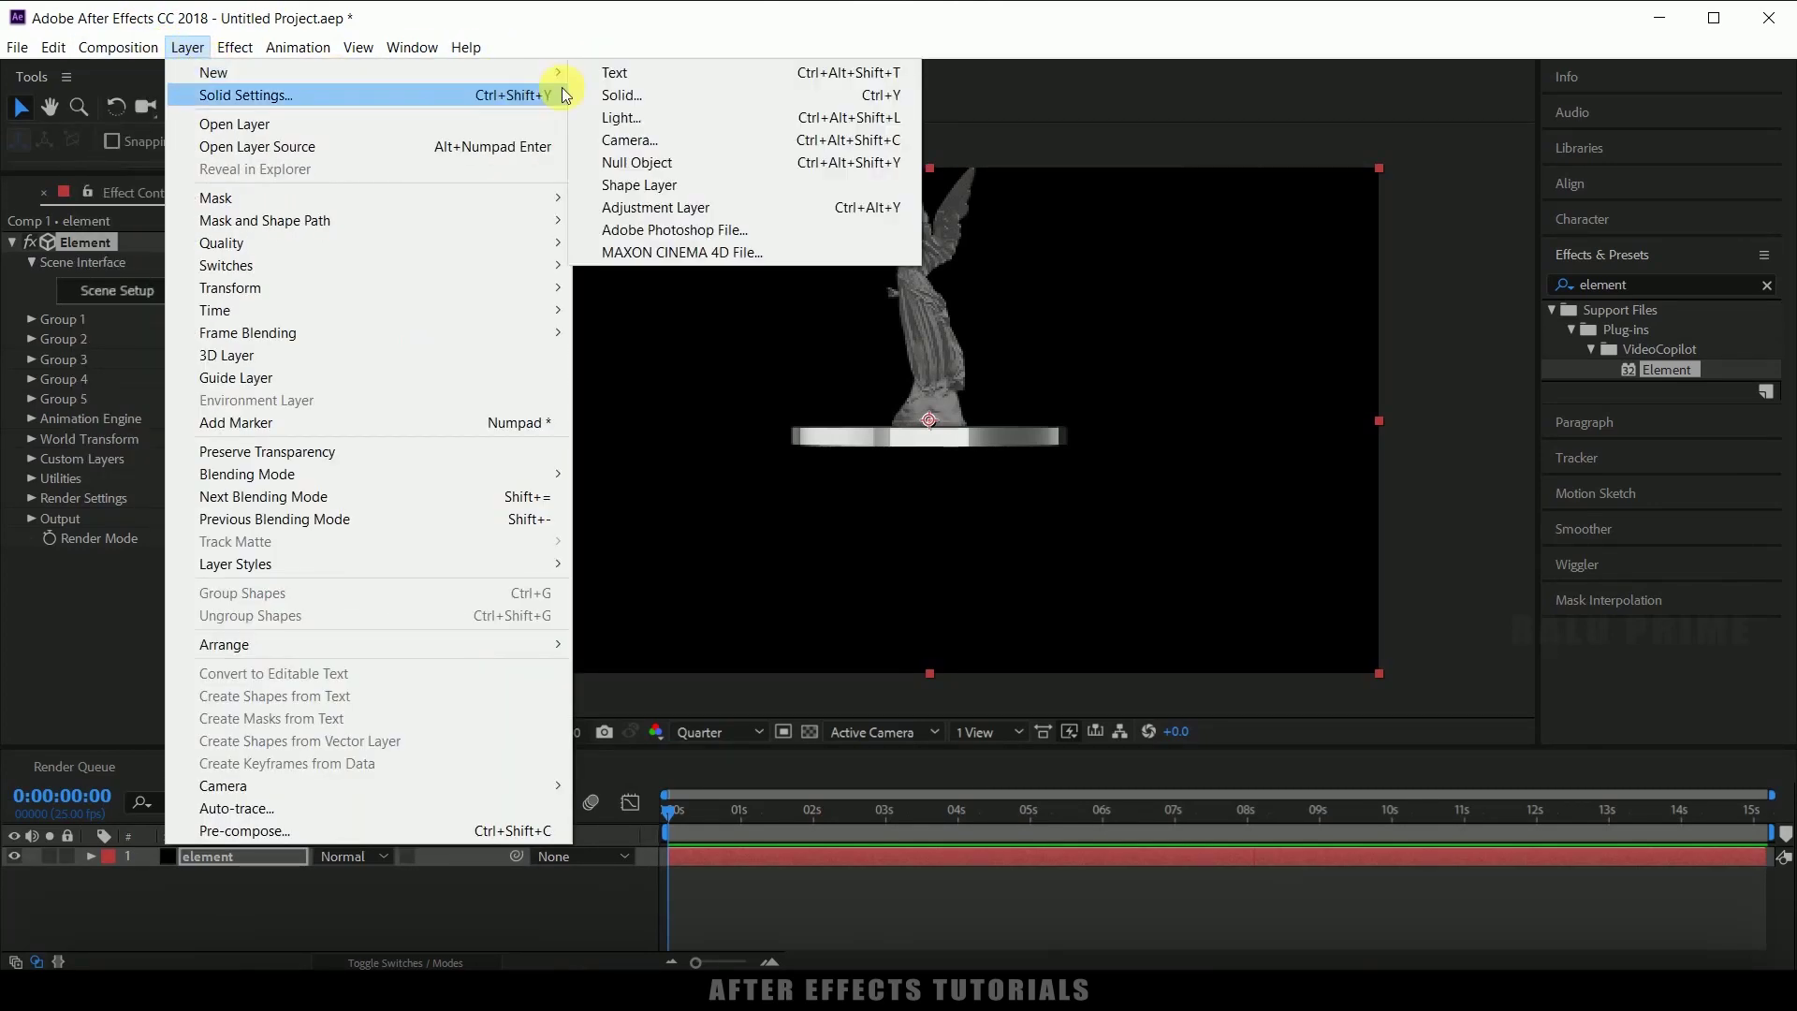
- Add Camera 1 using the 35mm preset and the Two-Node Camera type
left_click(635, 139)
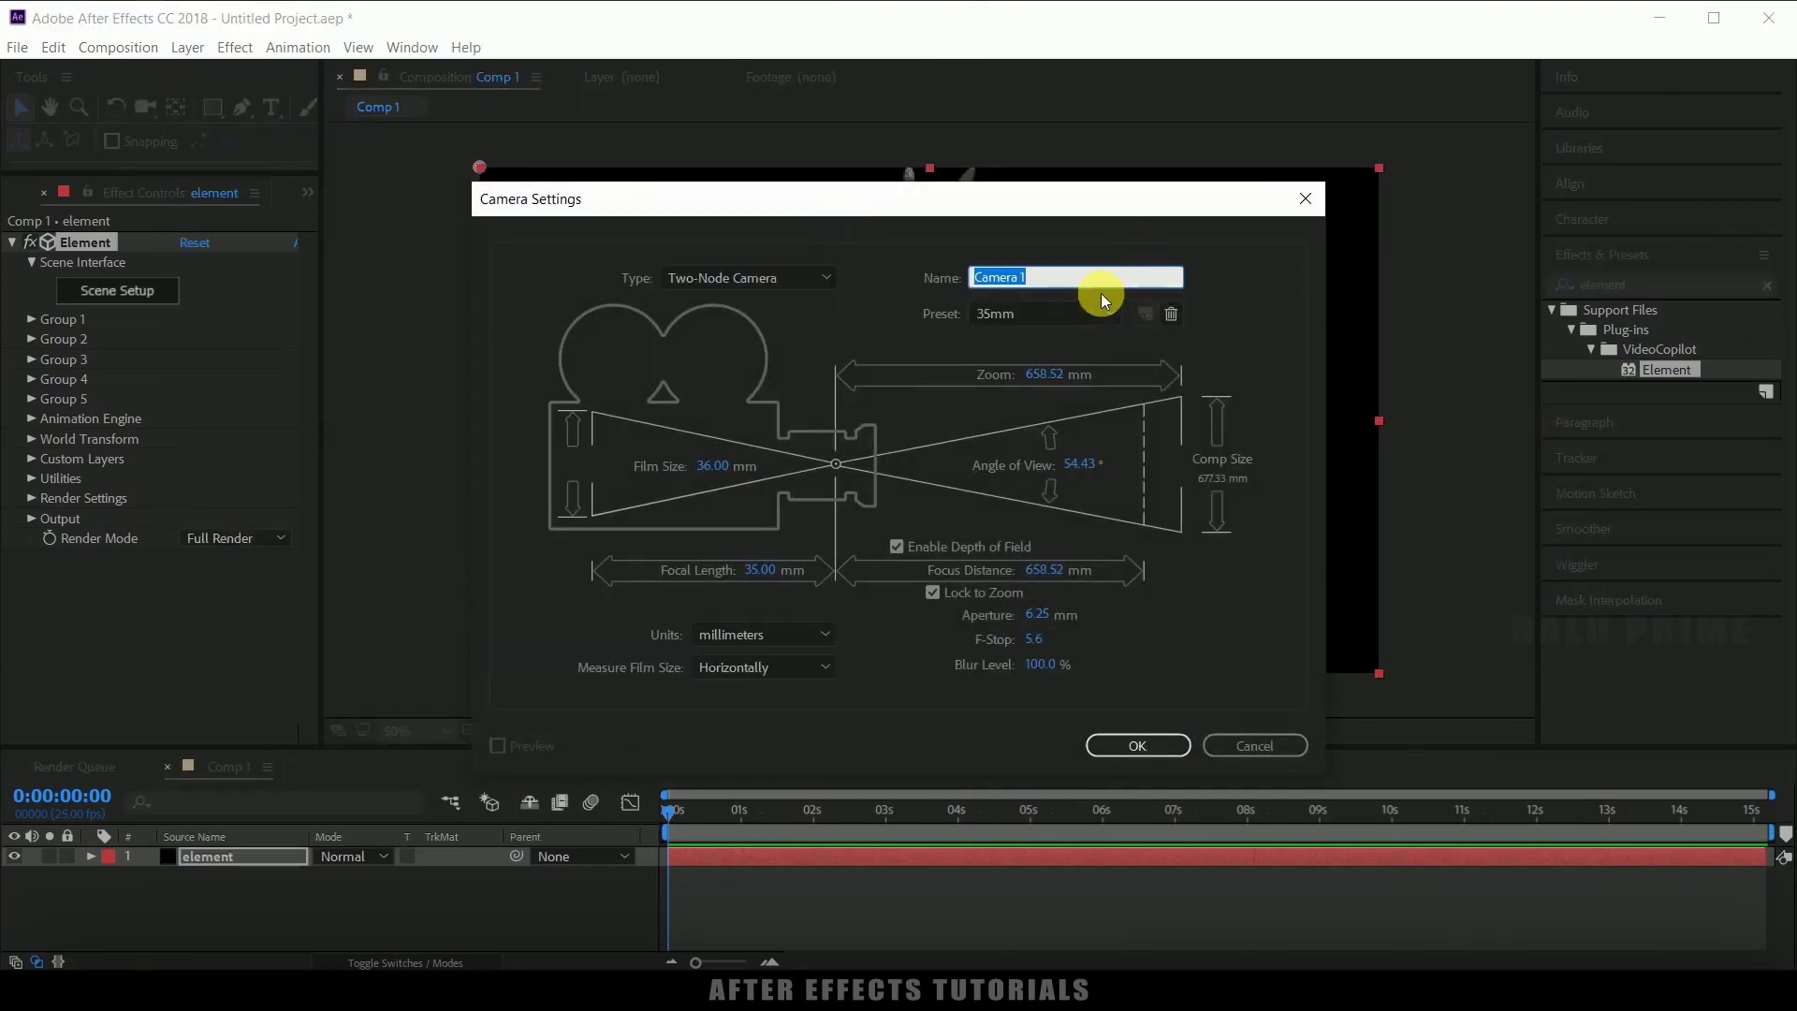
left_click(1031, 313)
left_click(1030, 470)
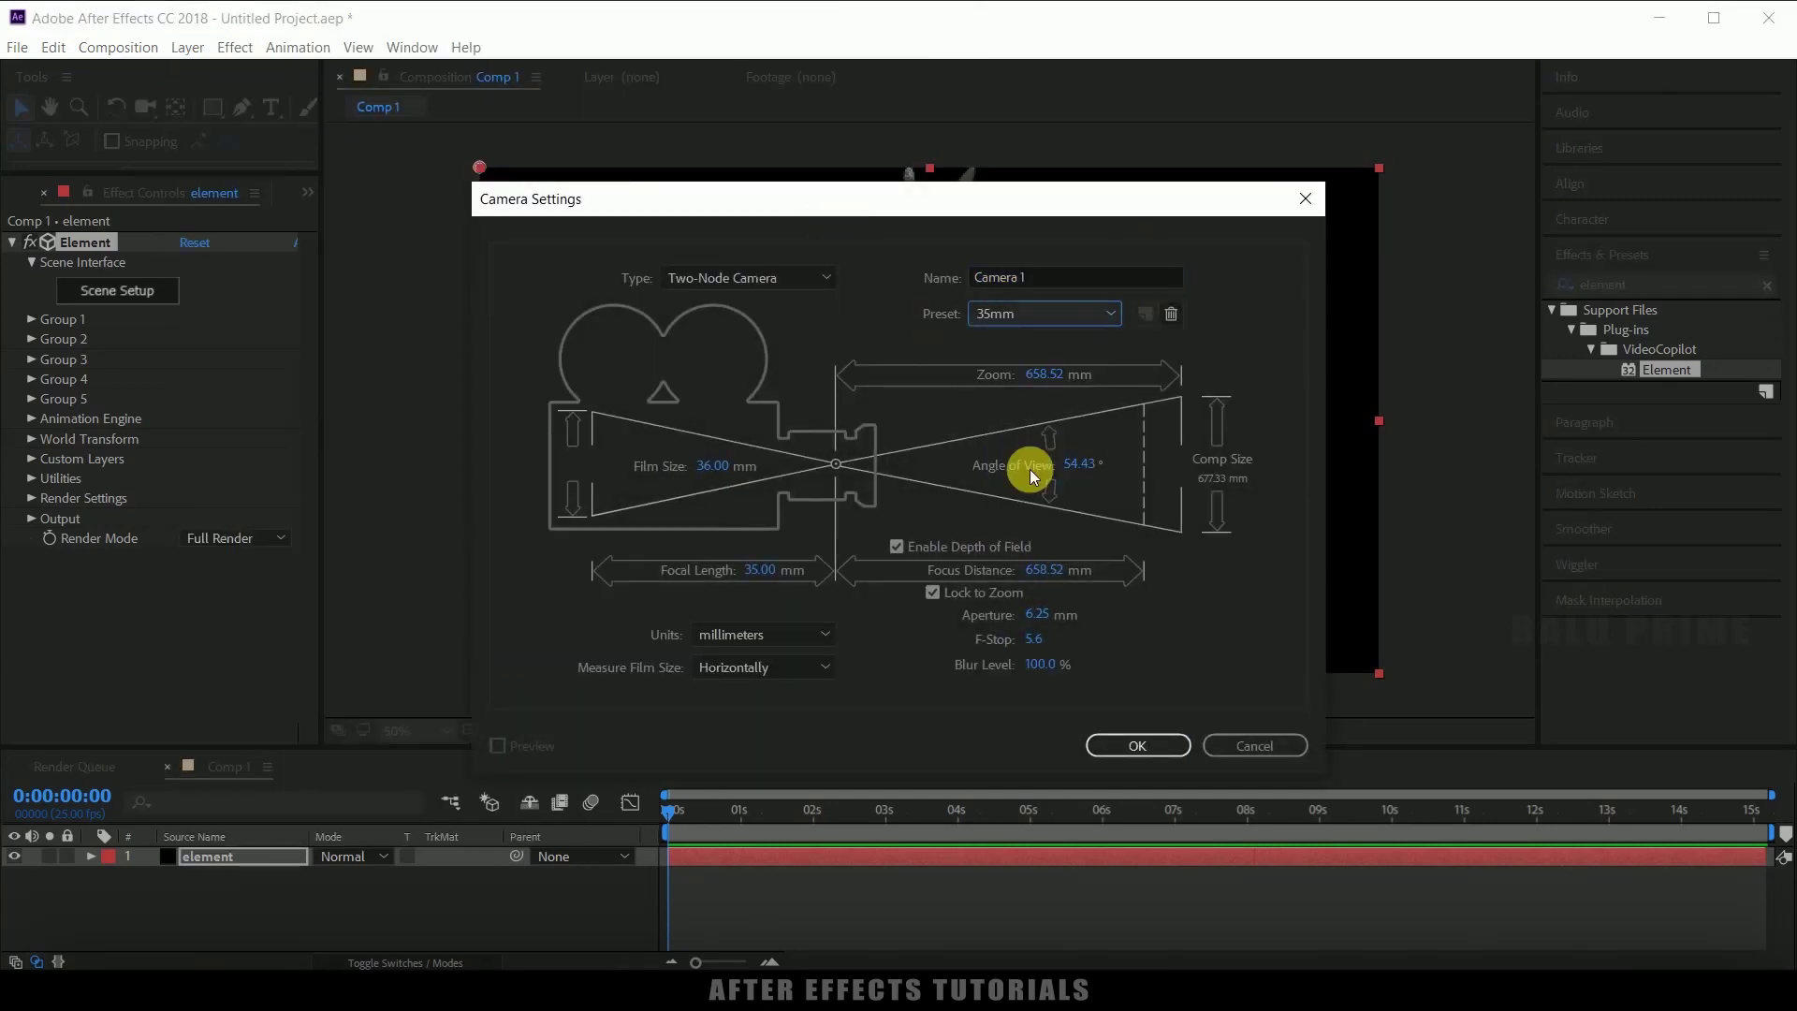
left_click(753, 279)
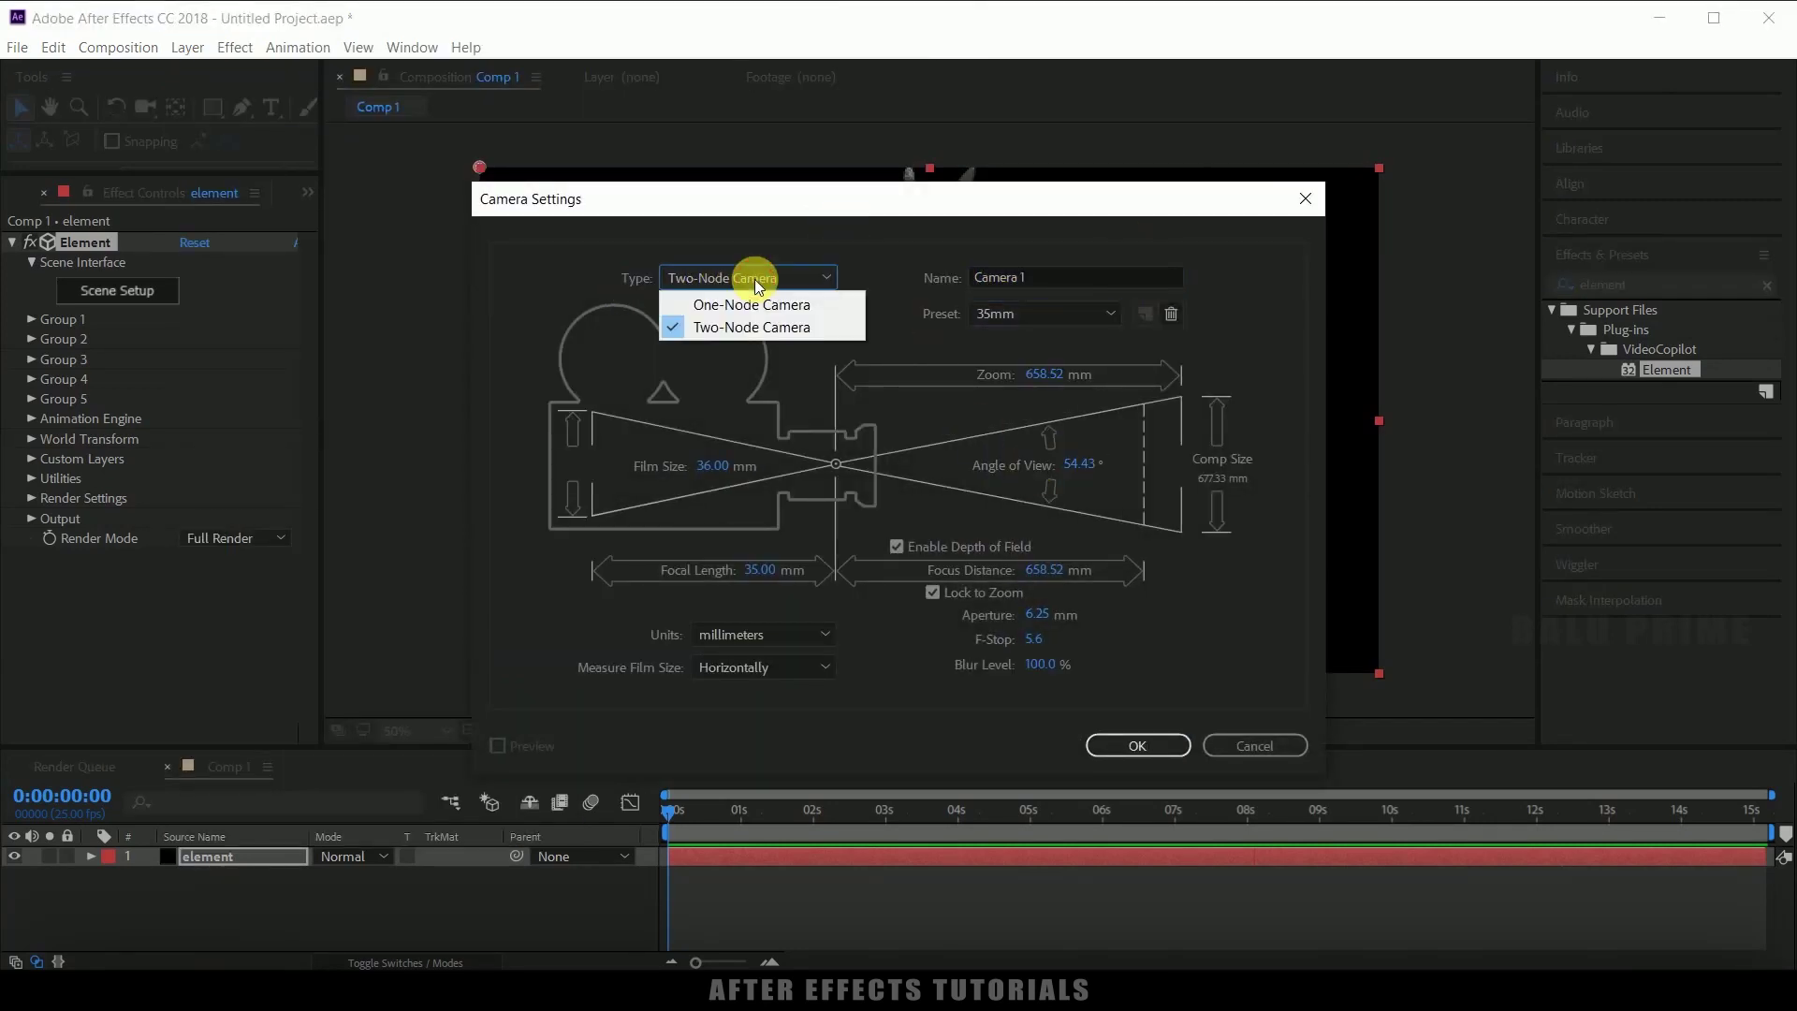
left_click(719, 327)
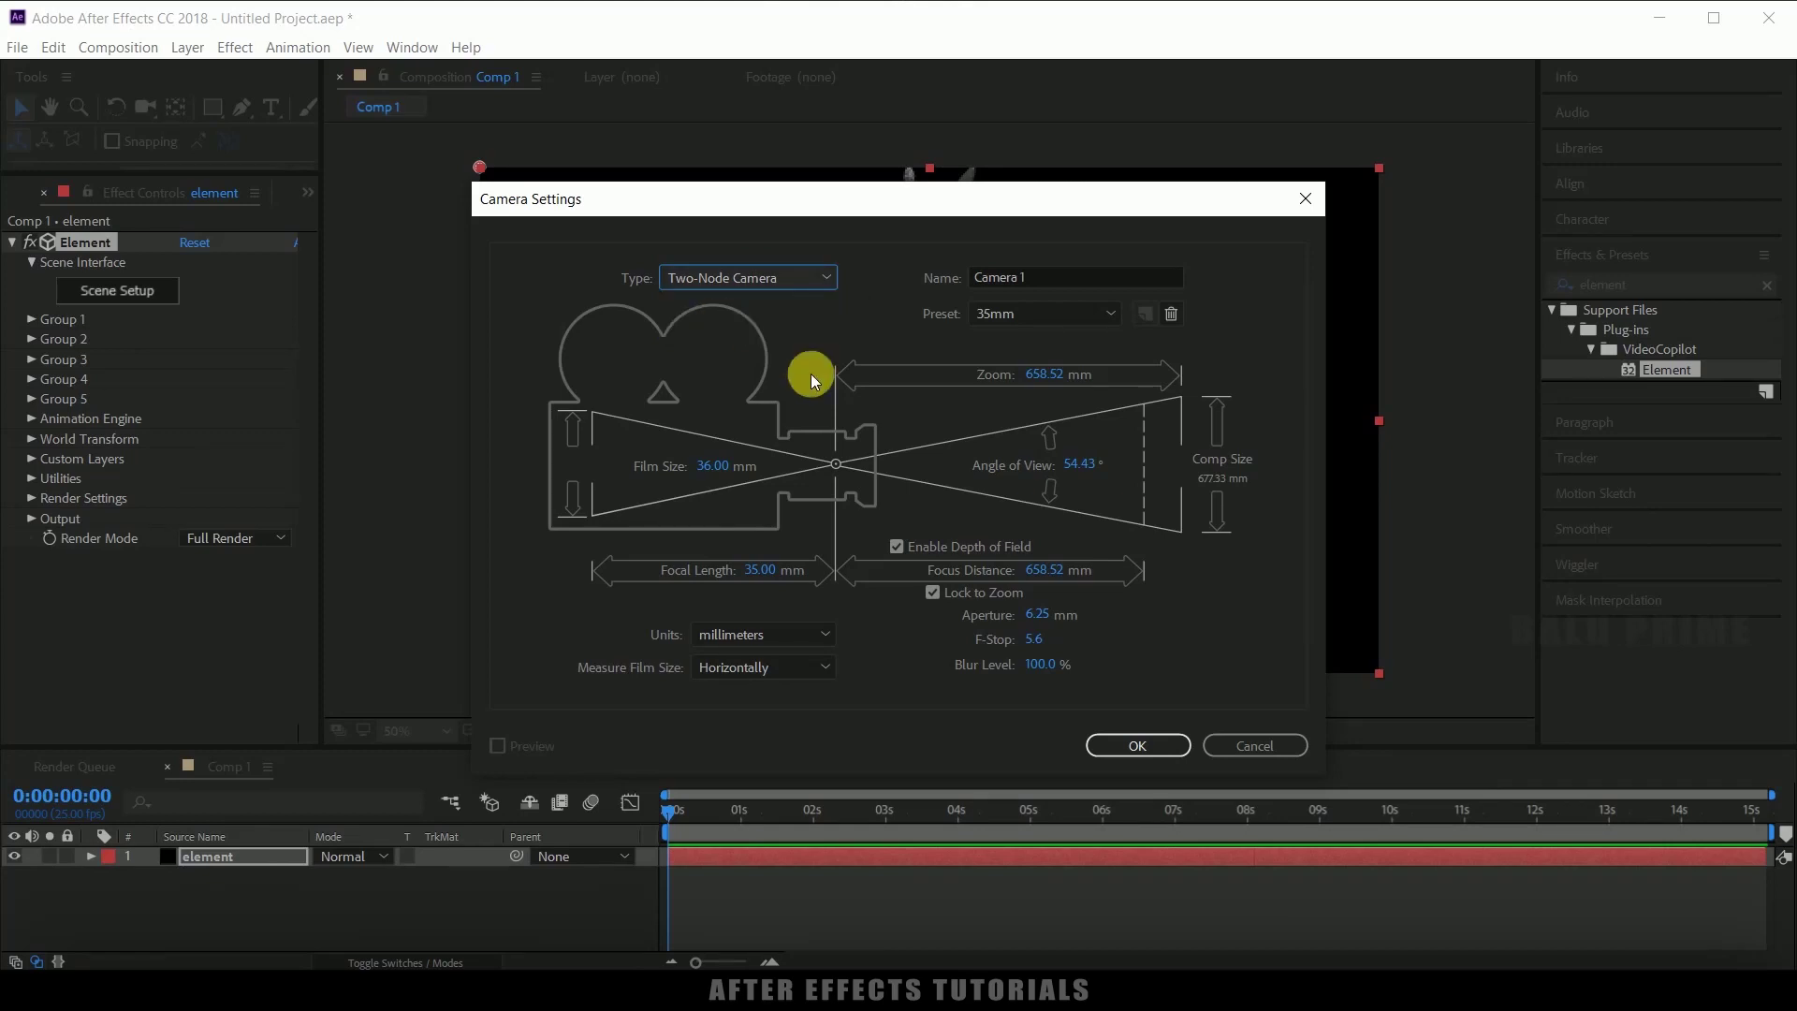
left_click(1134, 746)
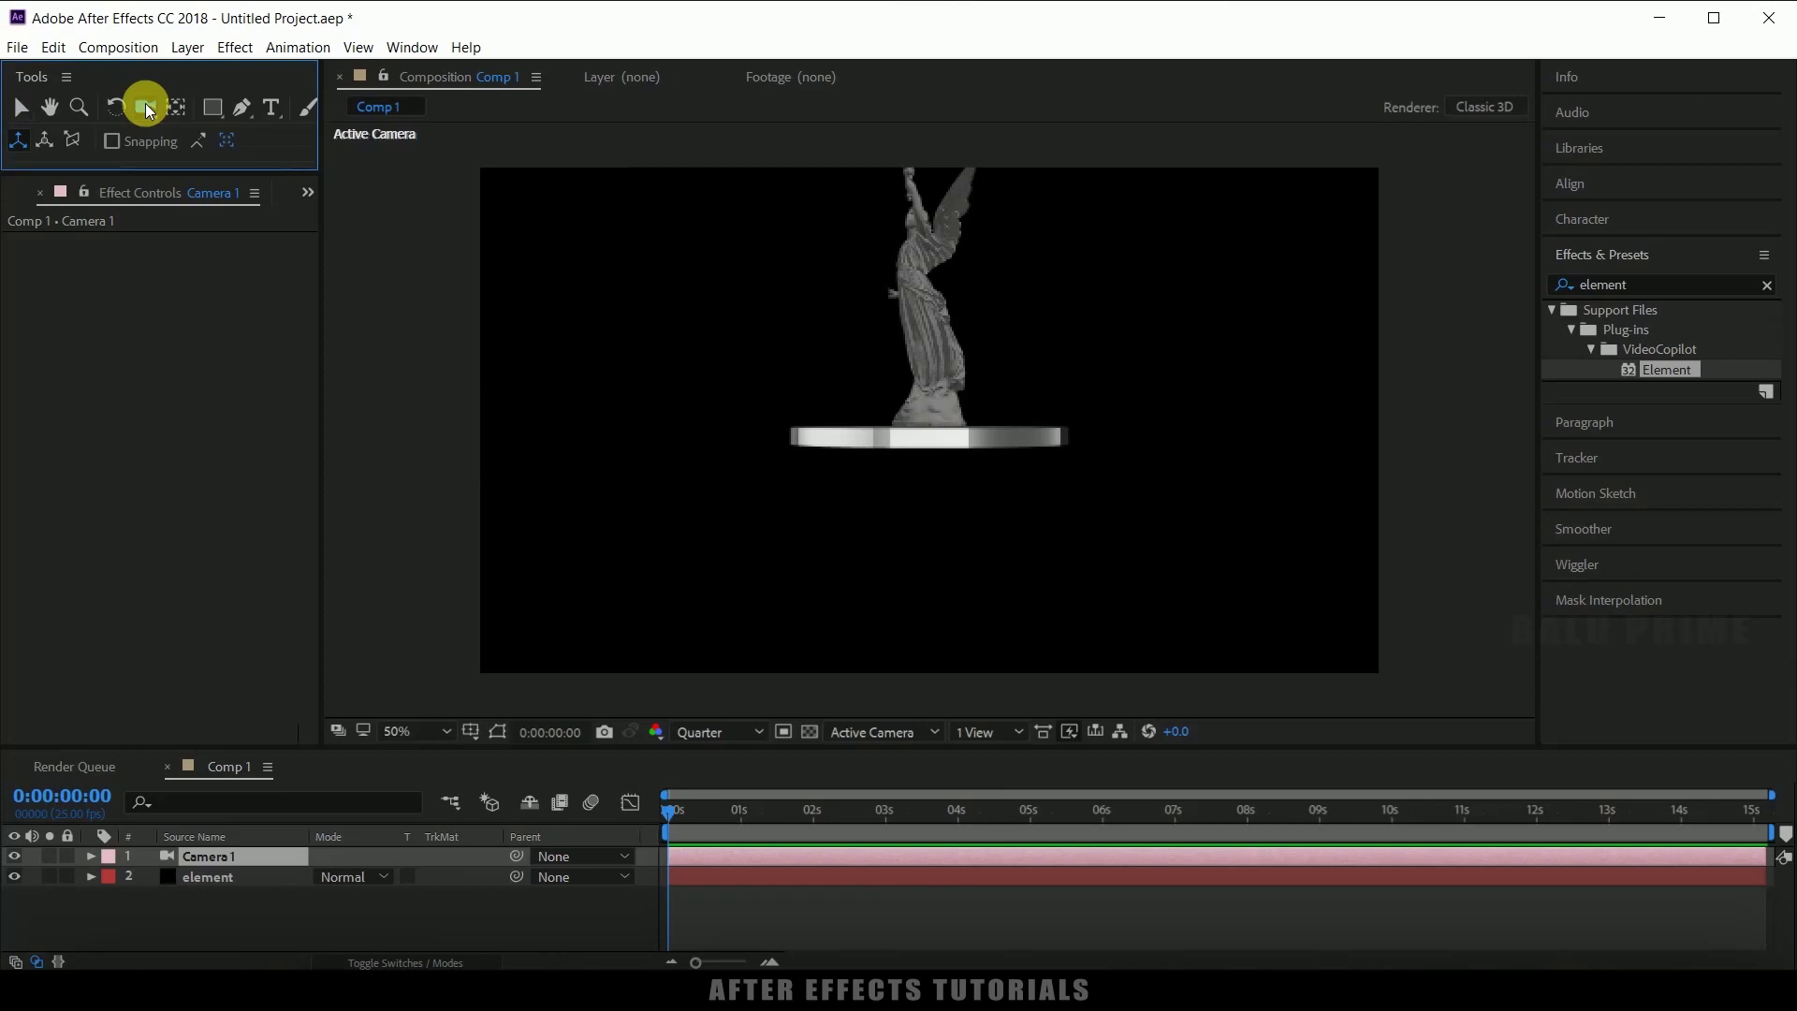
- Reframe Camera 1 with Track XY and Track Z so the statue sits larger and lower
left_click(147, 109)
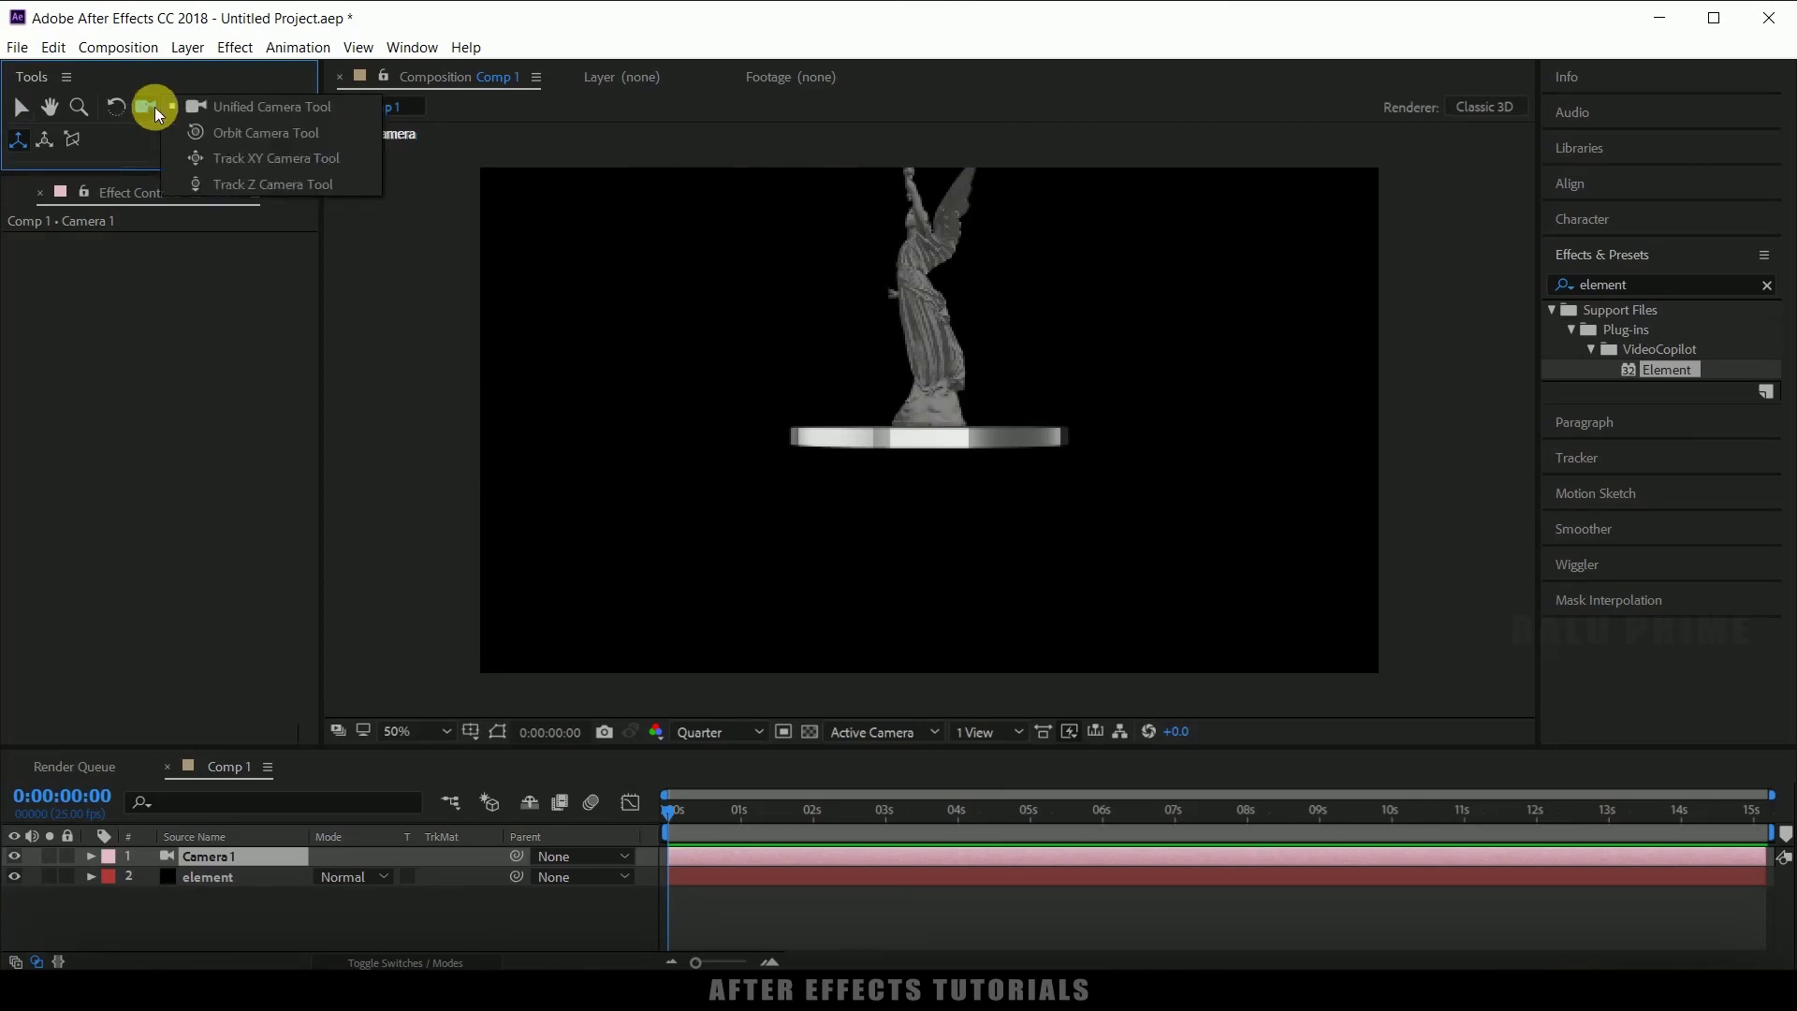
left_click(232, 159)
left_click_drag(1015, 350, 1012, 471)
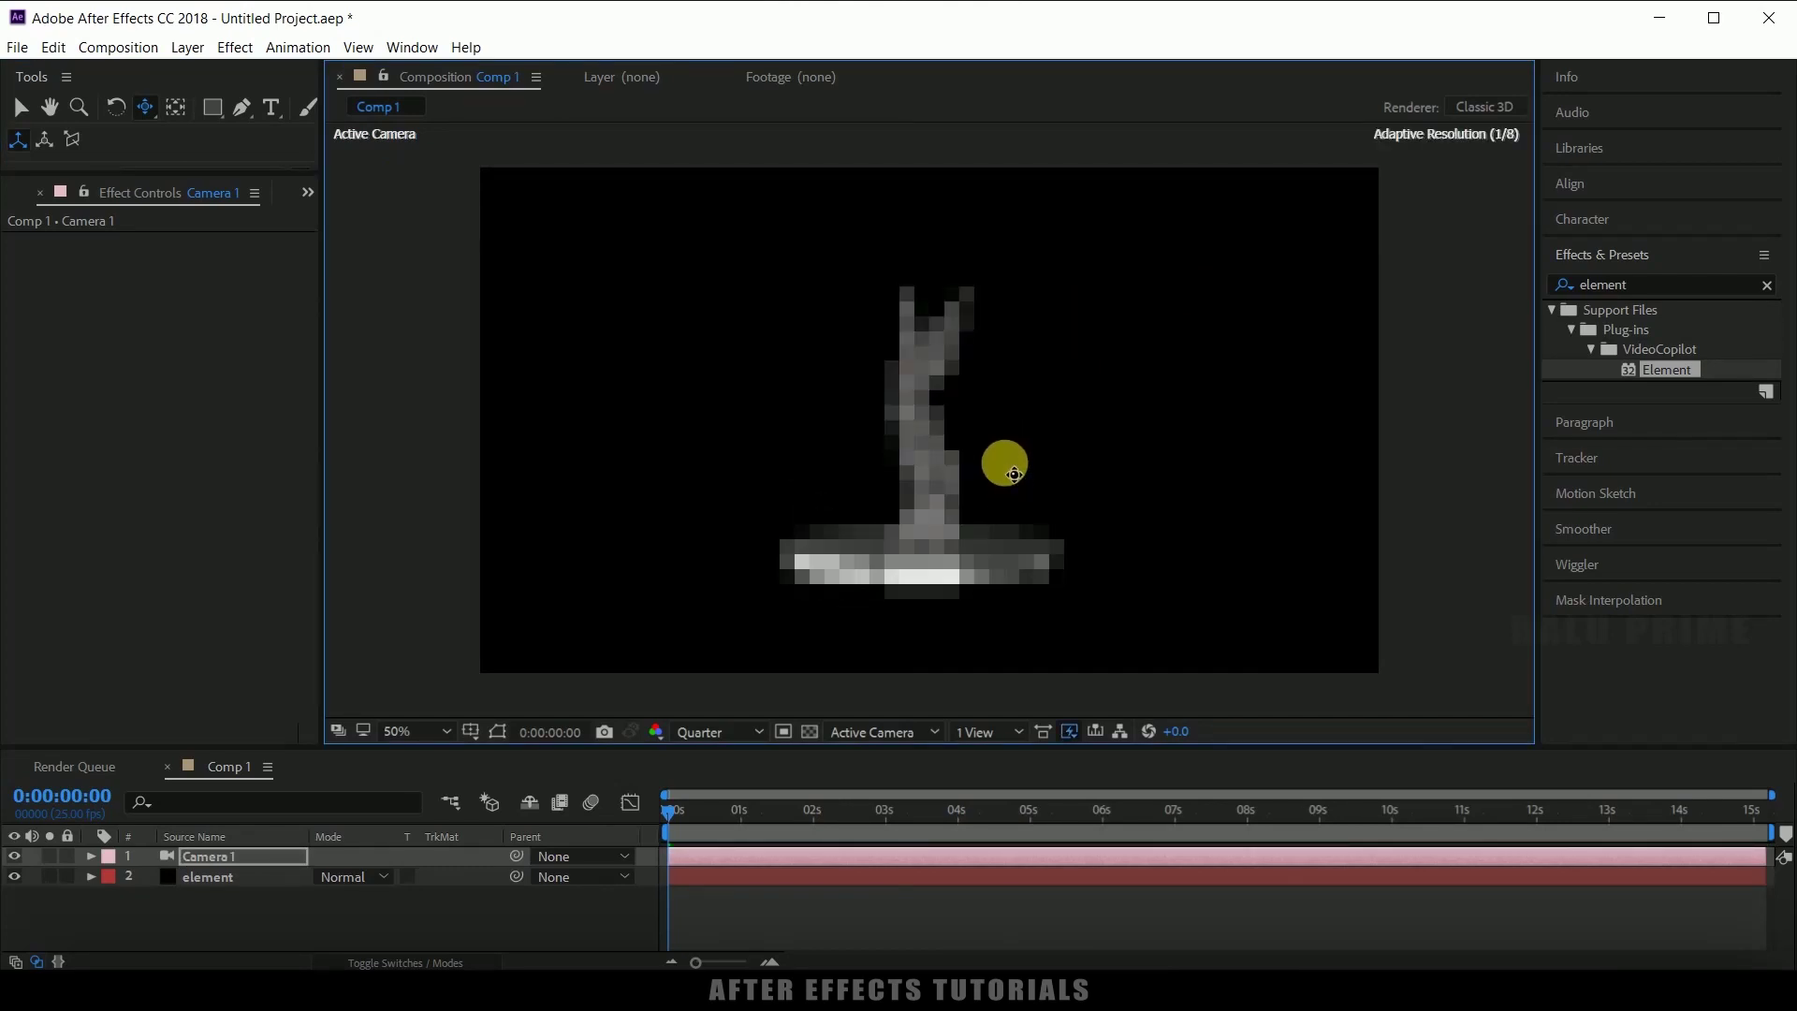
left_click(145, 109)
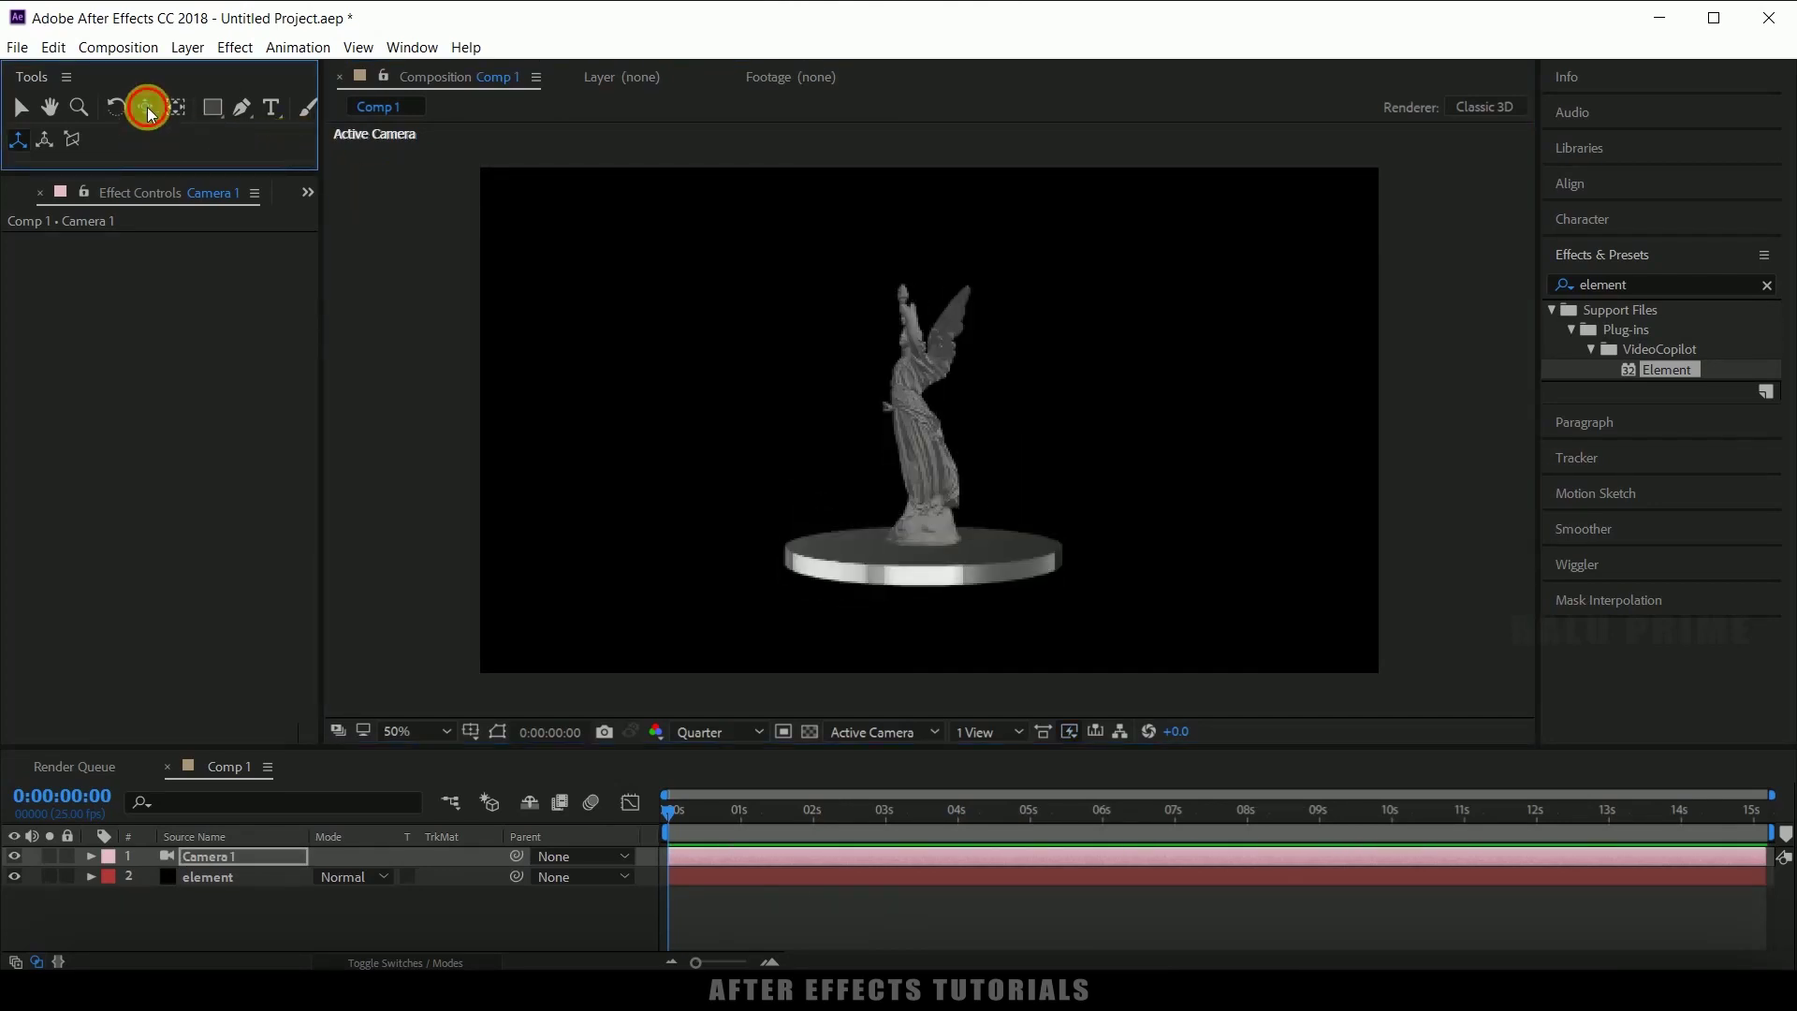
left_click(147, 110)
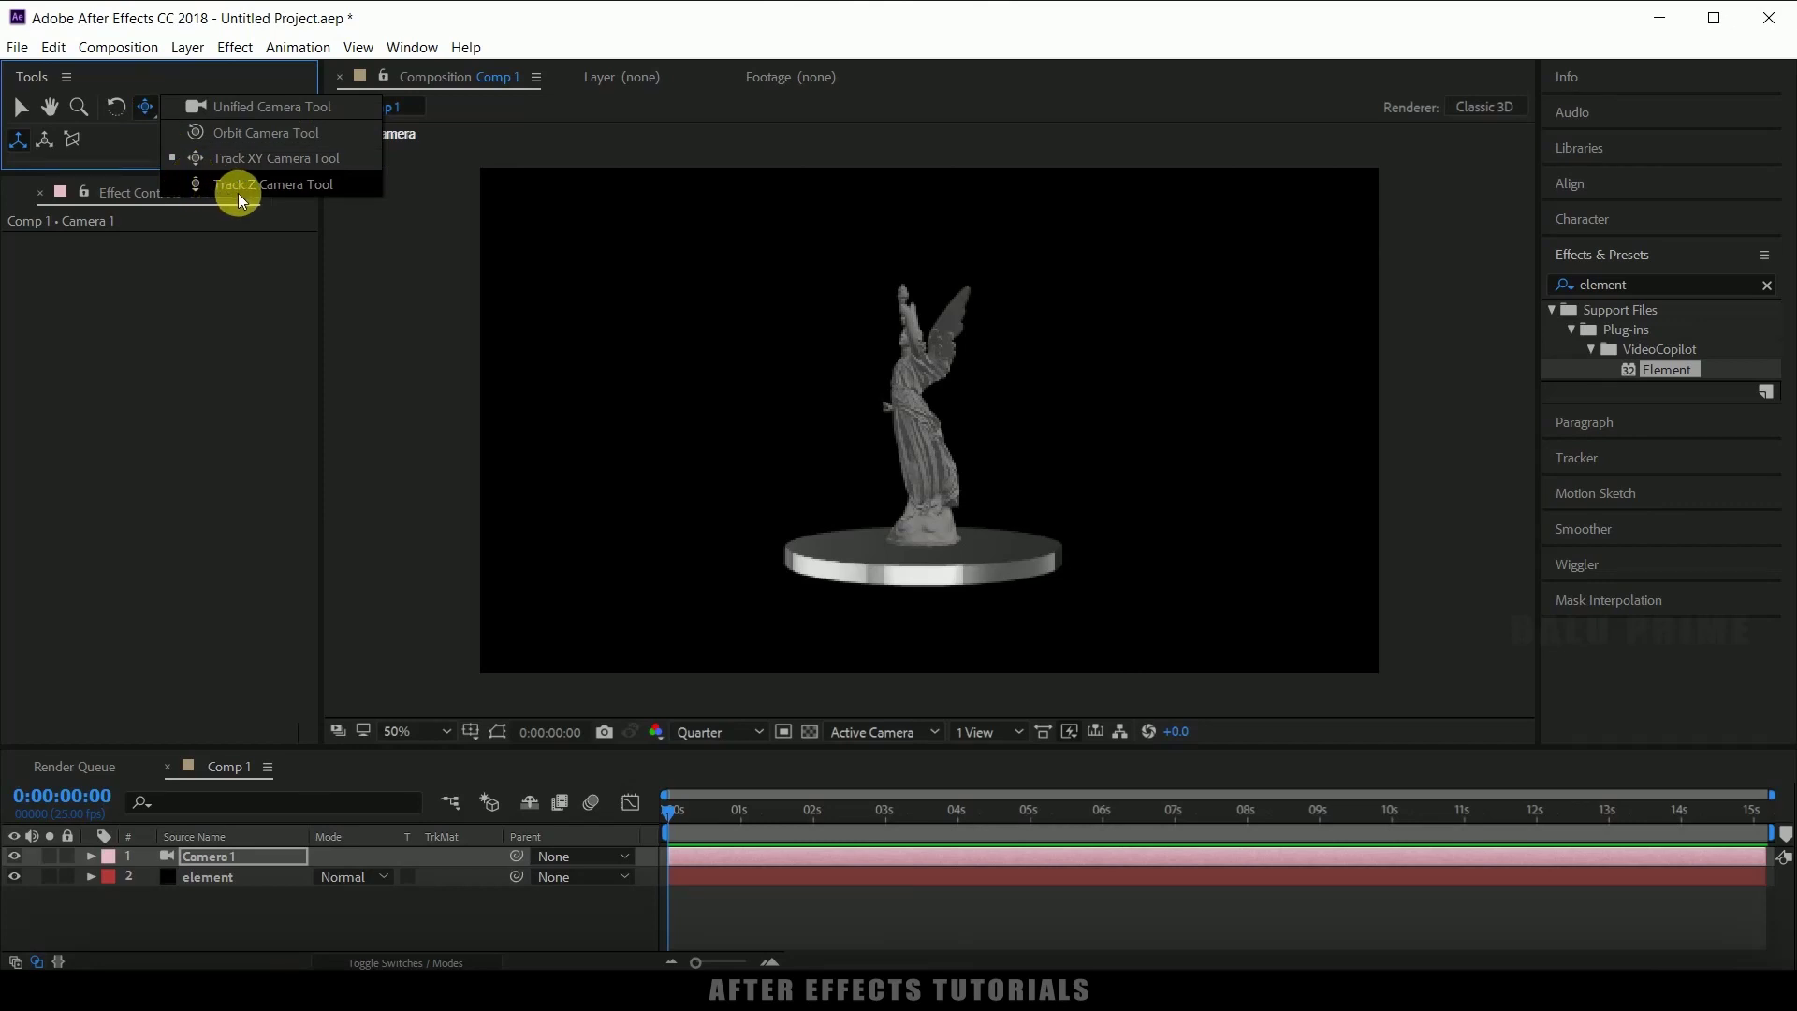
left_click(273, 184)
mouse_move(1042, 460)
left_mouse_down()
mouse_move(1066, 484)
mouse_move(1079, 452)
left_mouse_up()
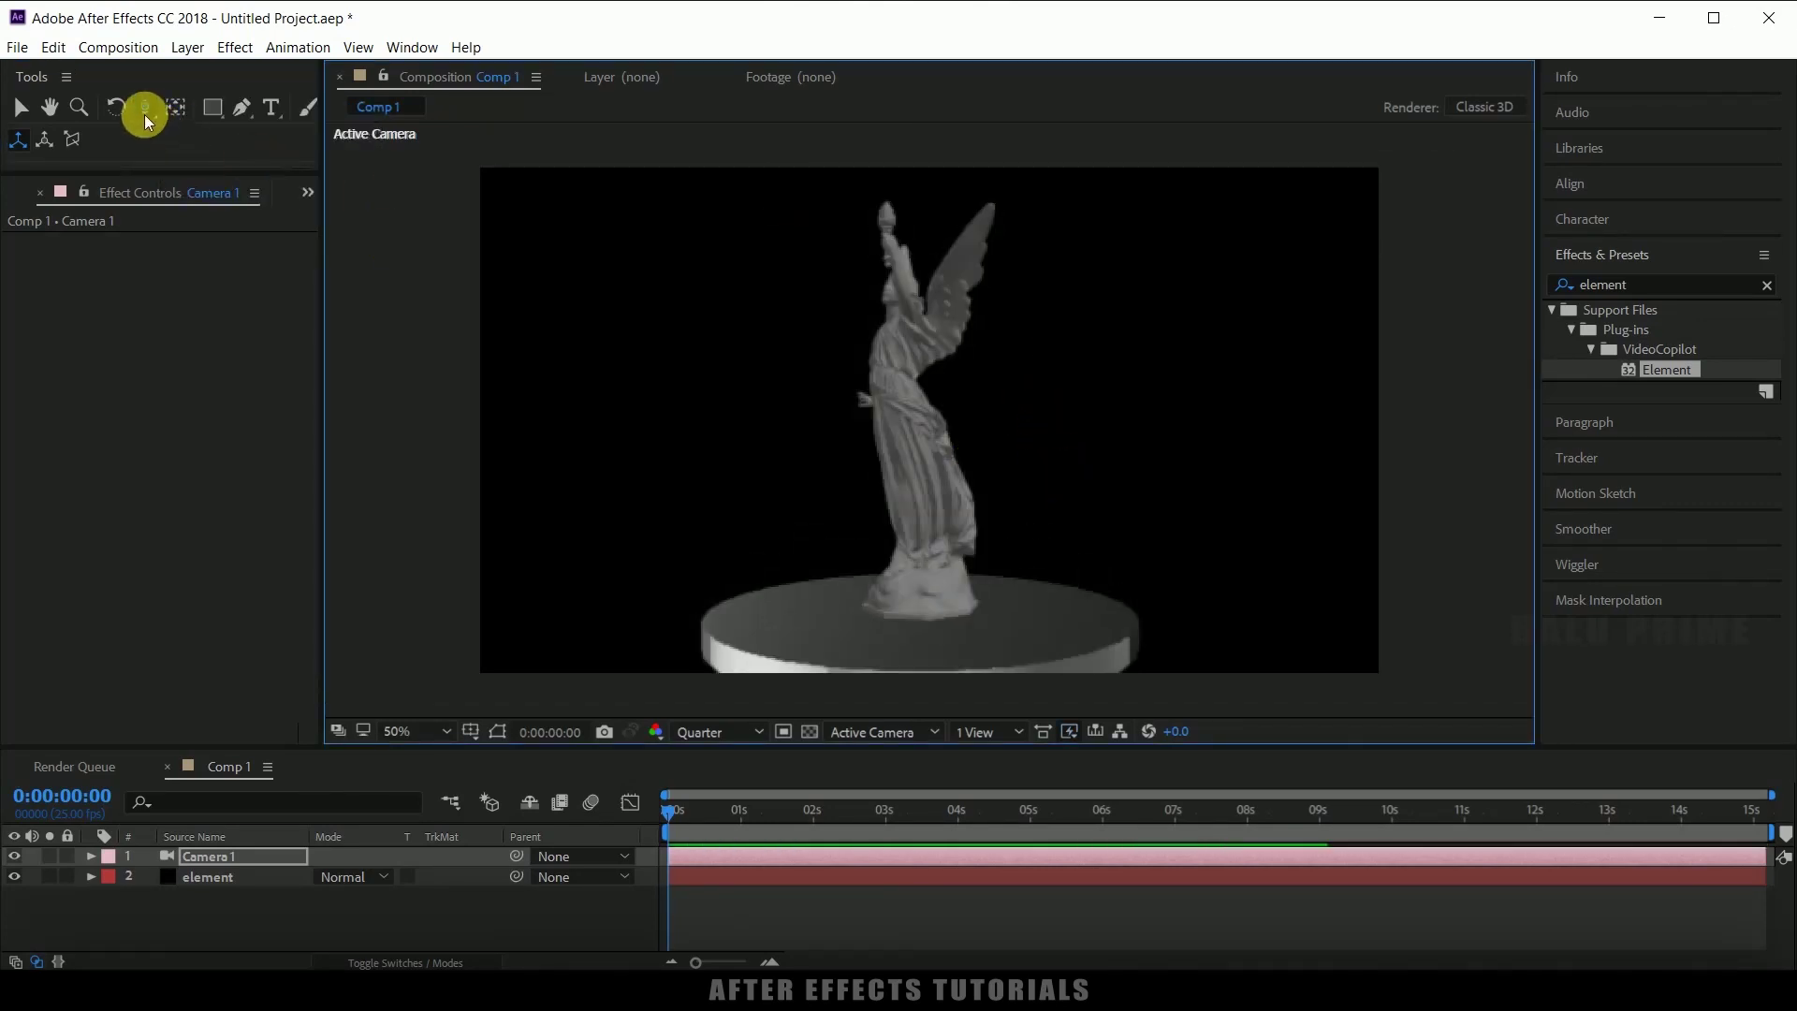
left_click(144, 110)
left_click(268, 146)
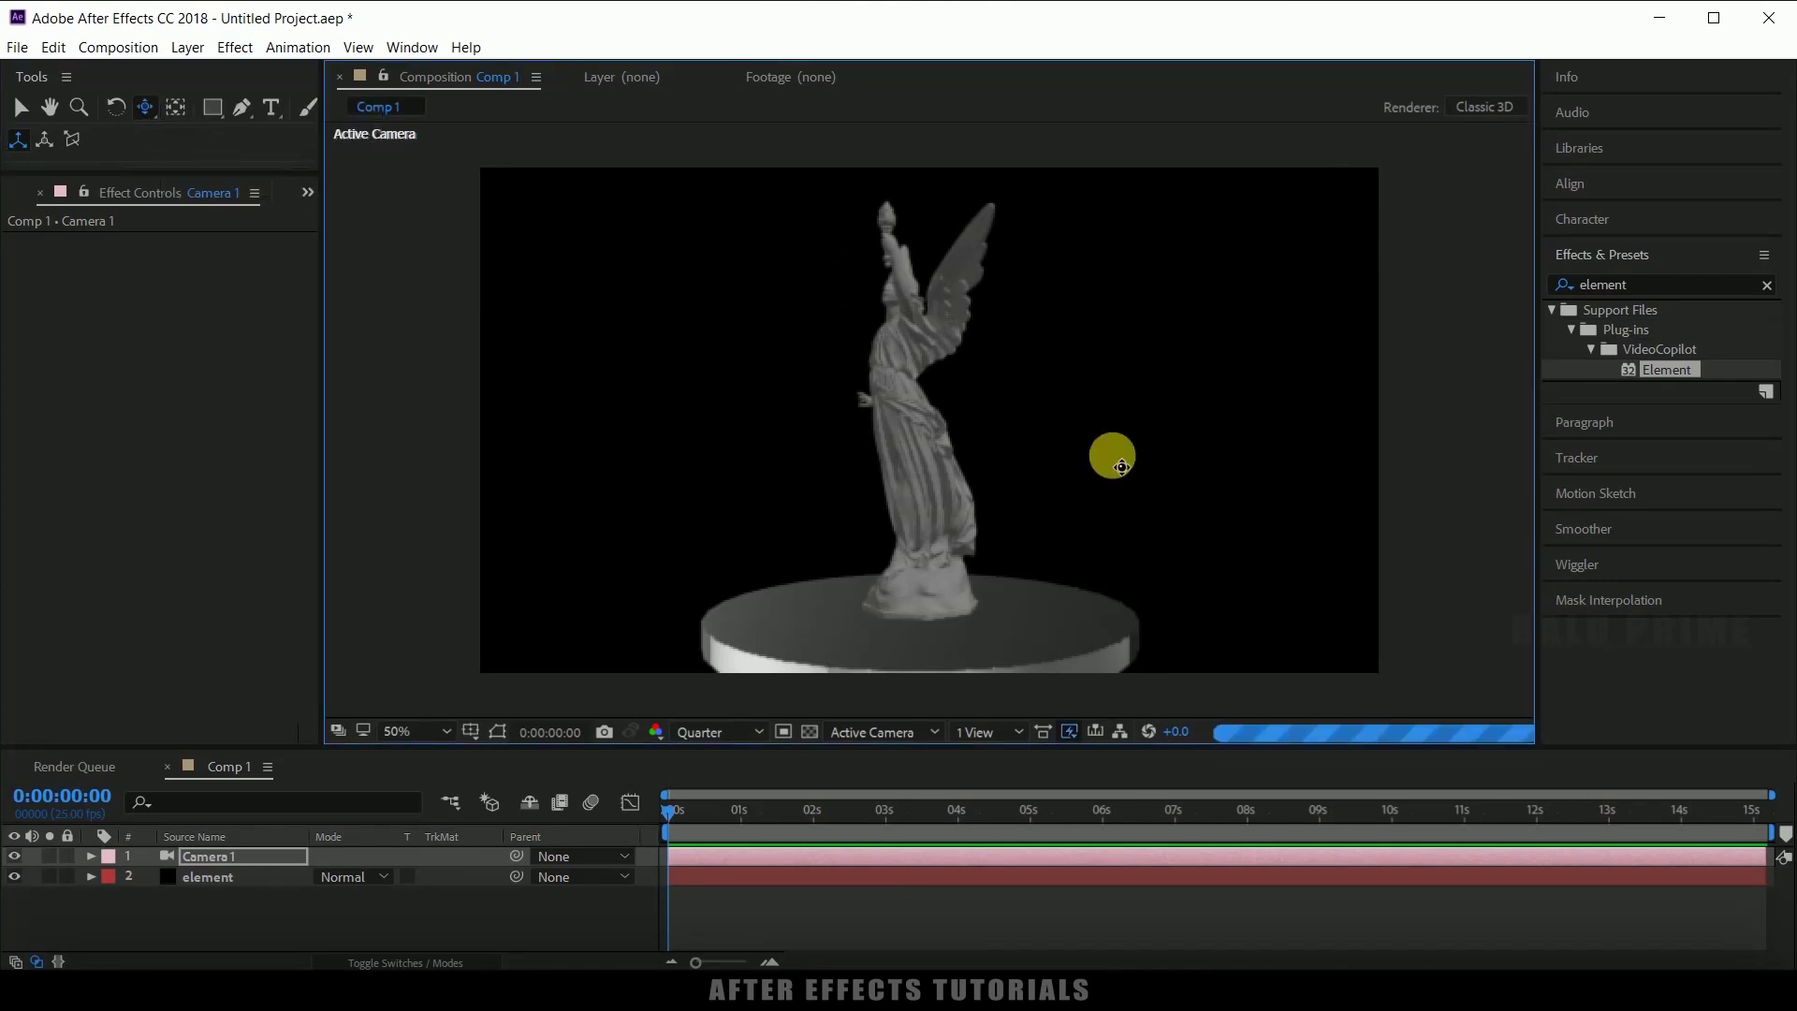
left_click_drag(1114, 459, 1118, 464)
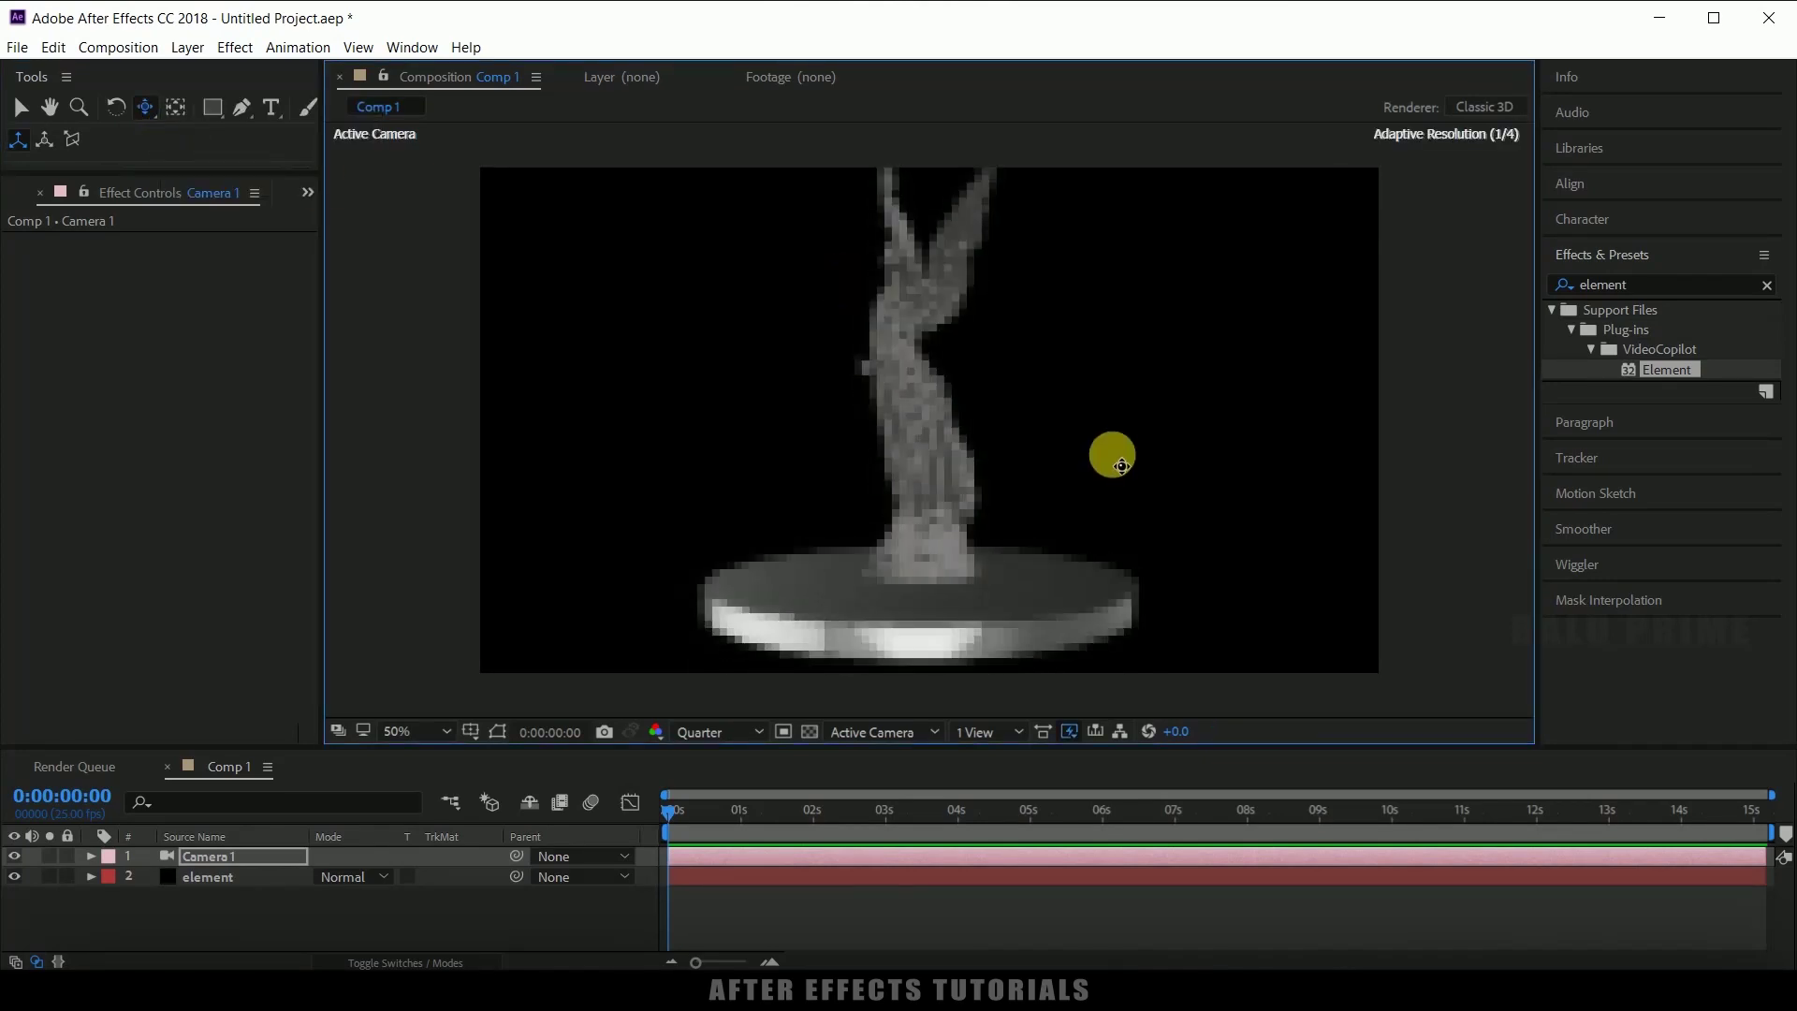
- Turn Depth of Field off in Camera 1's Camera Options
left_click(90, 857)
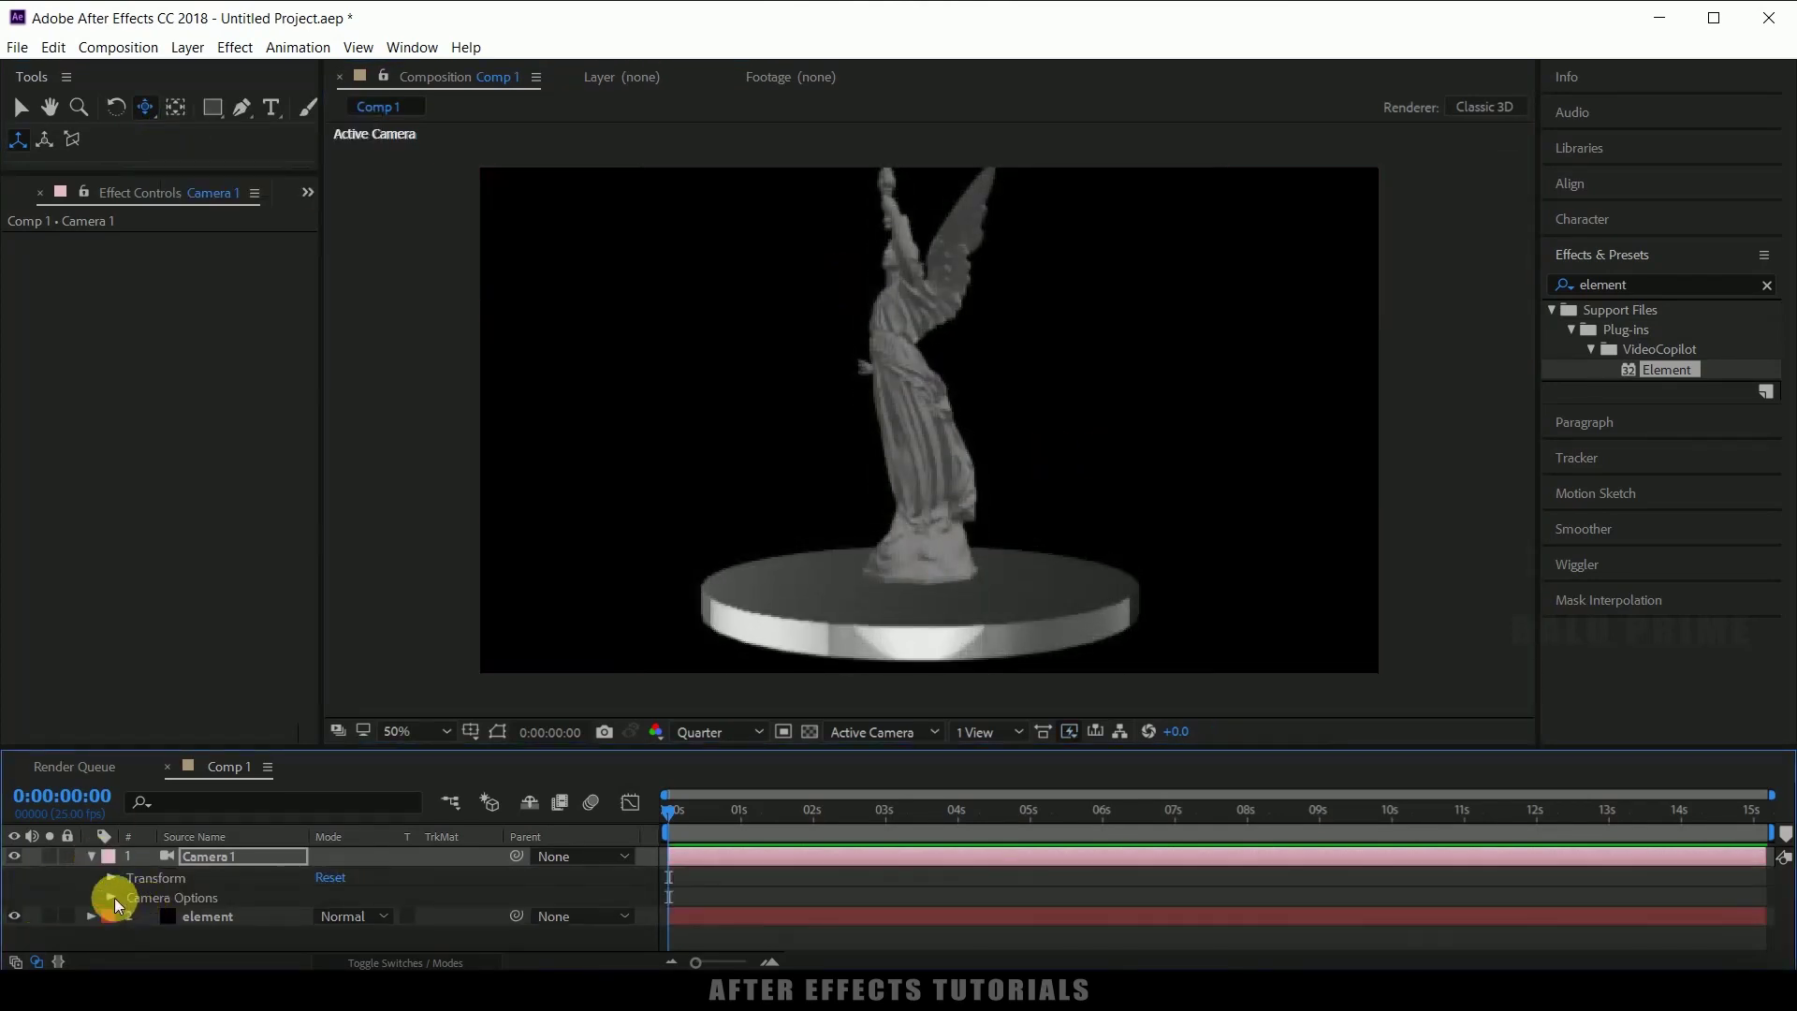
left_click(111, 899)
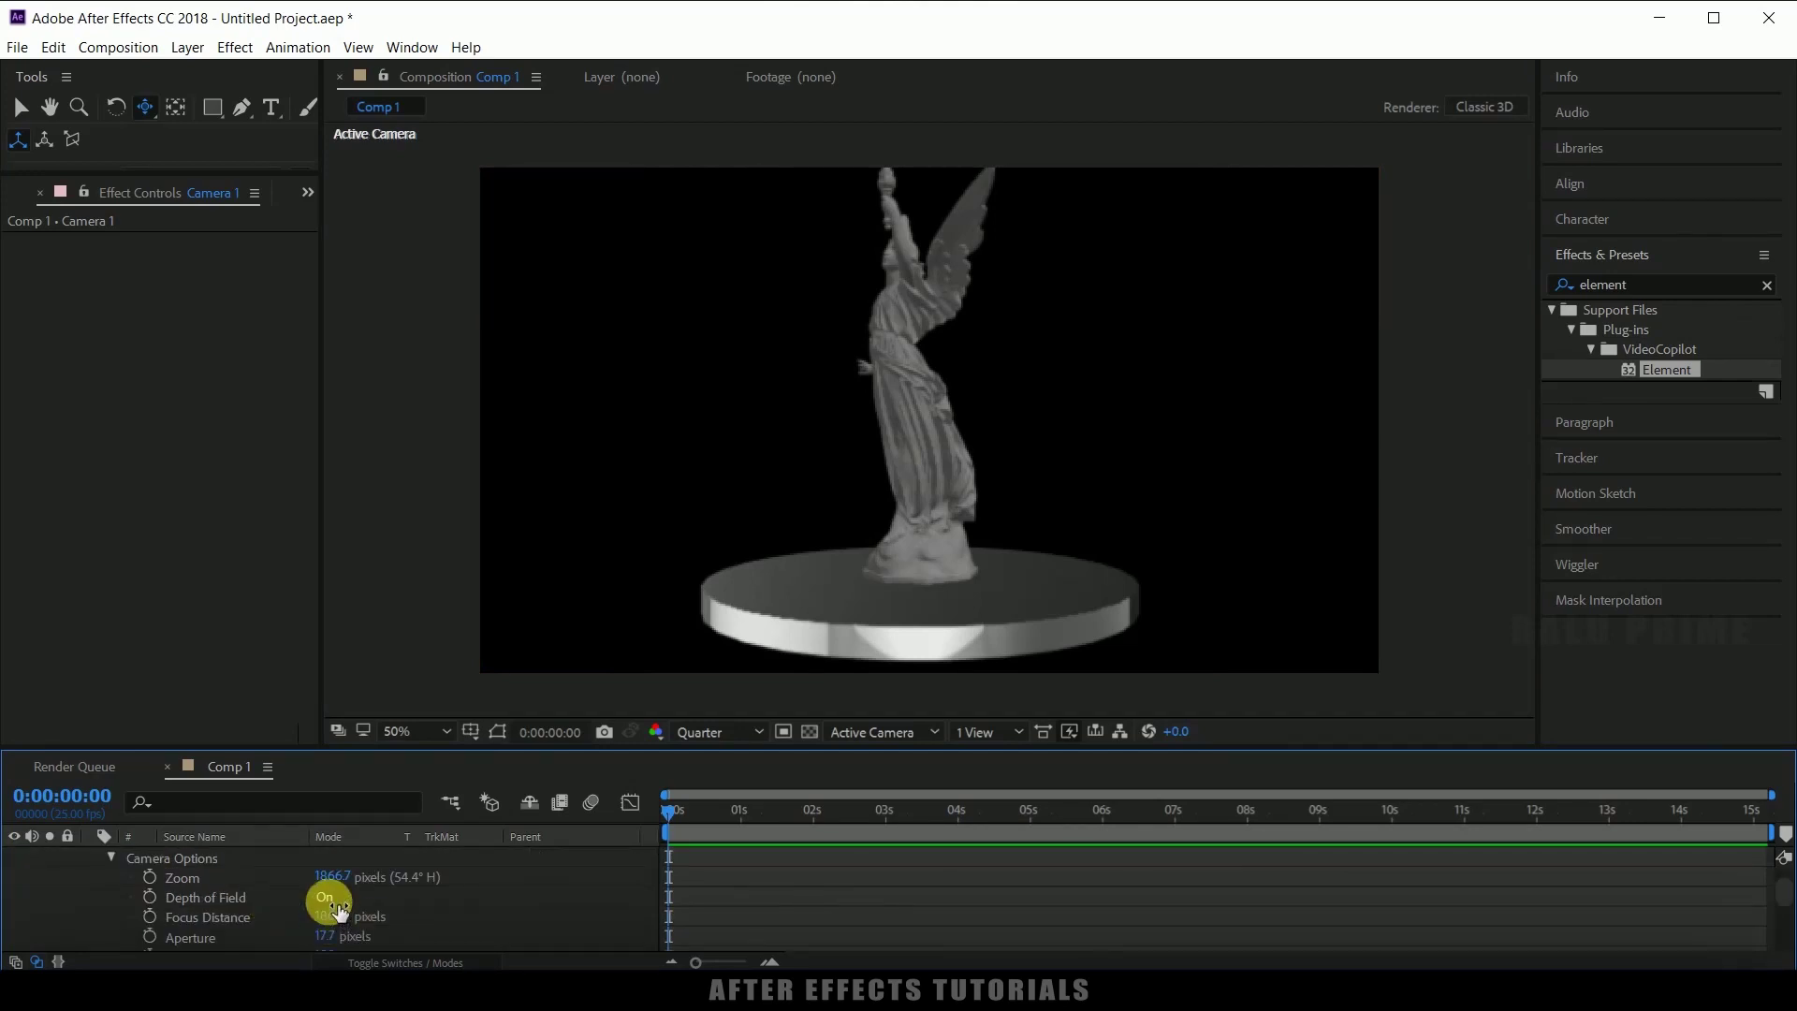
left_click(327, 896)
scroll(173, 884, "up", 1)
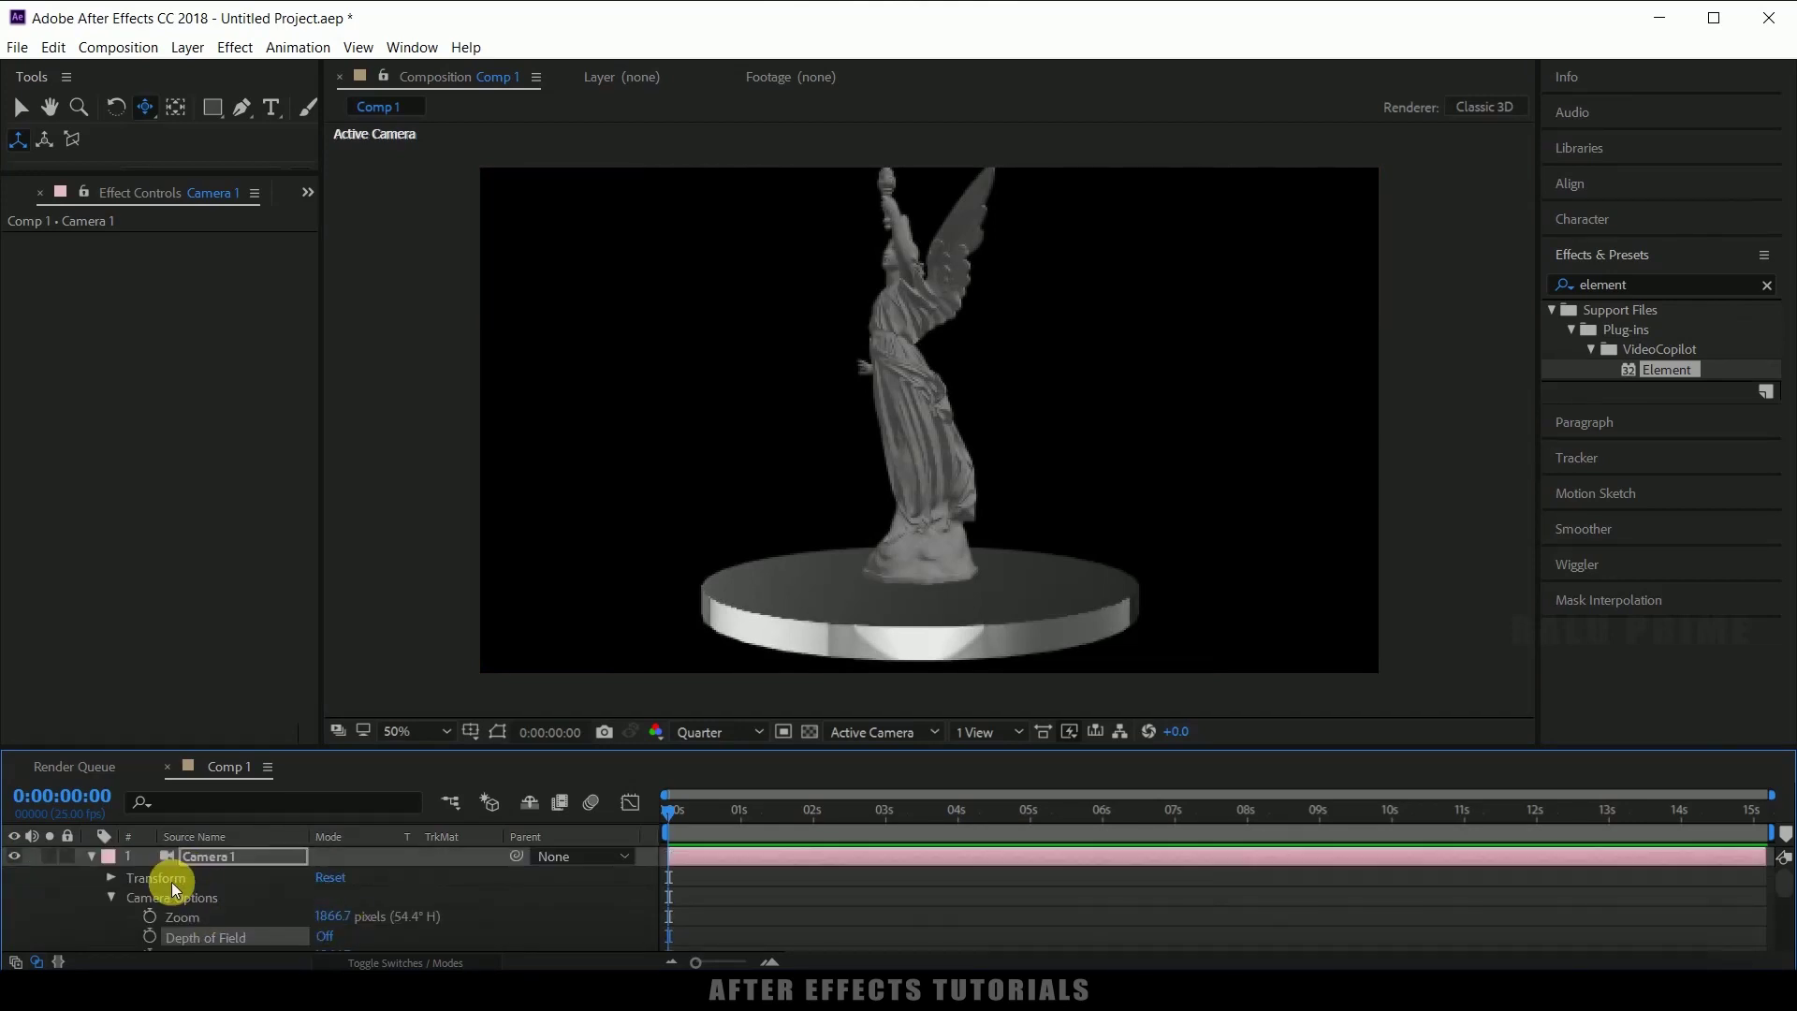
left_click(92, 859)
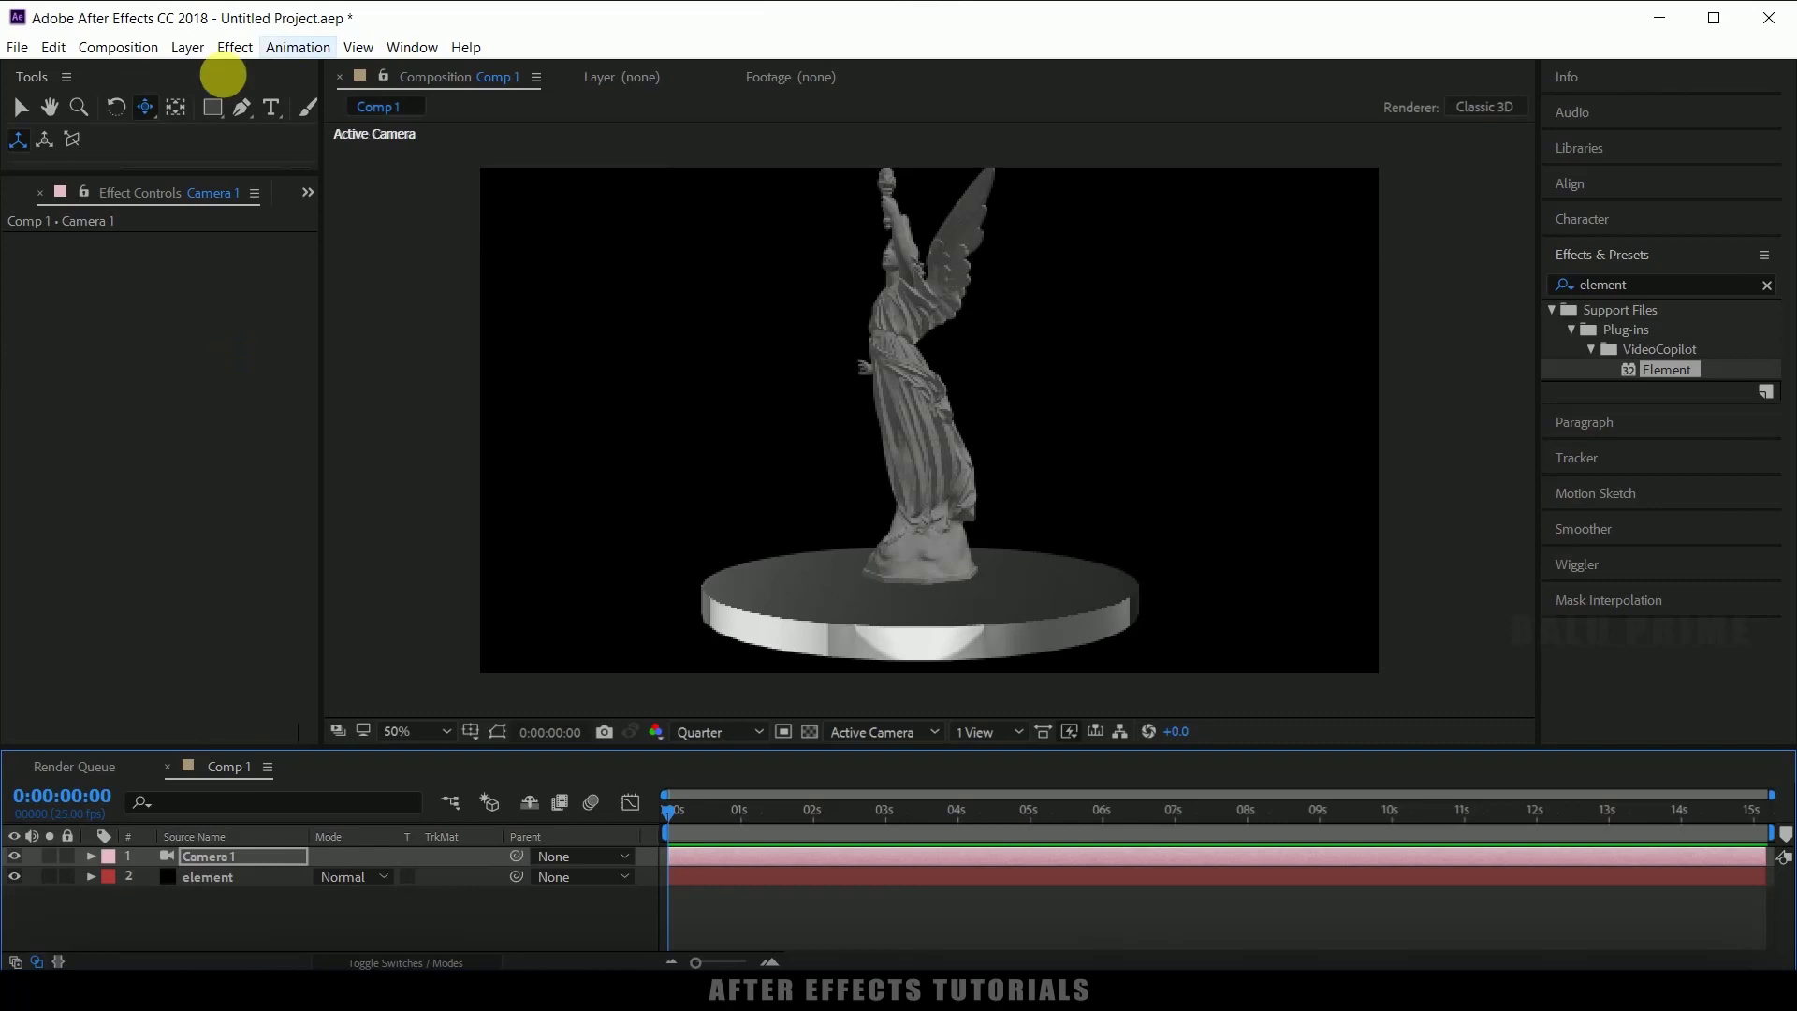
- On the element layer, set Group 1 Particle Rotation Y Rotation to -47°
left_click(202, 879)
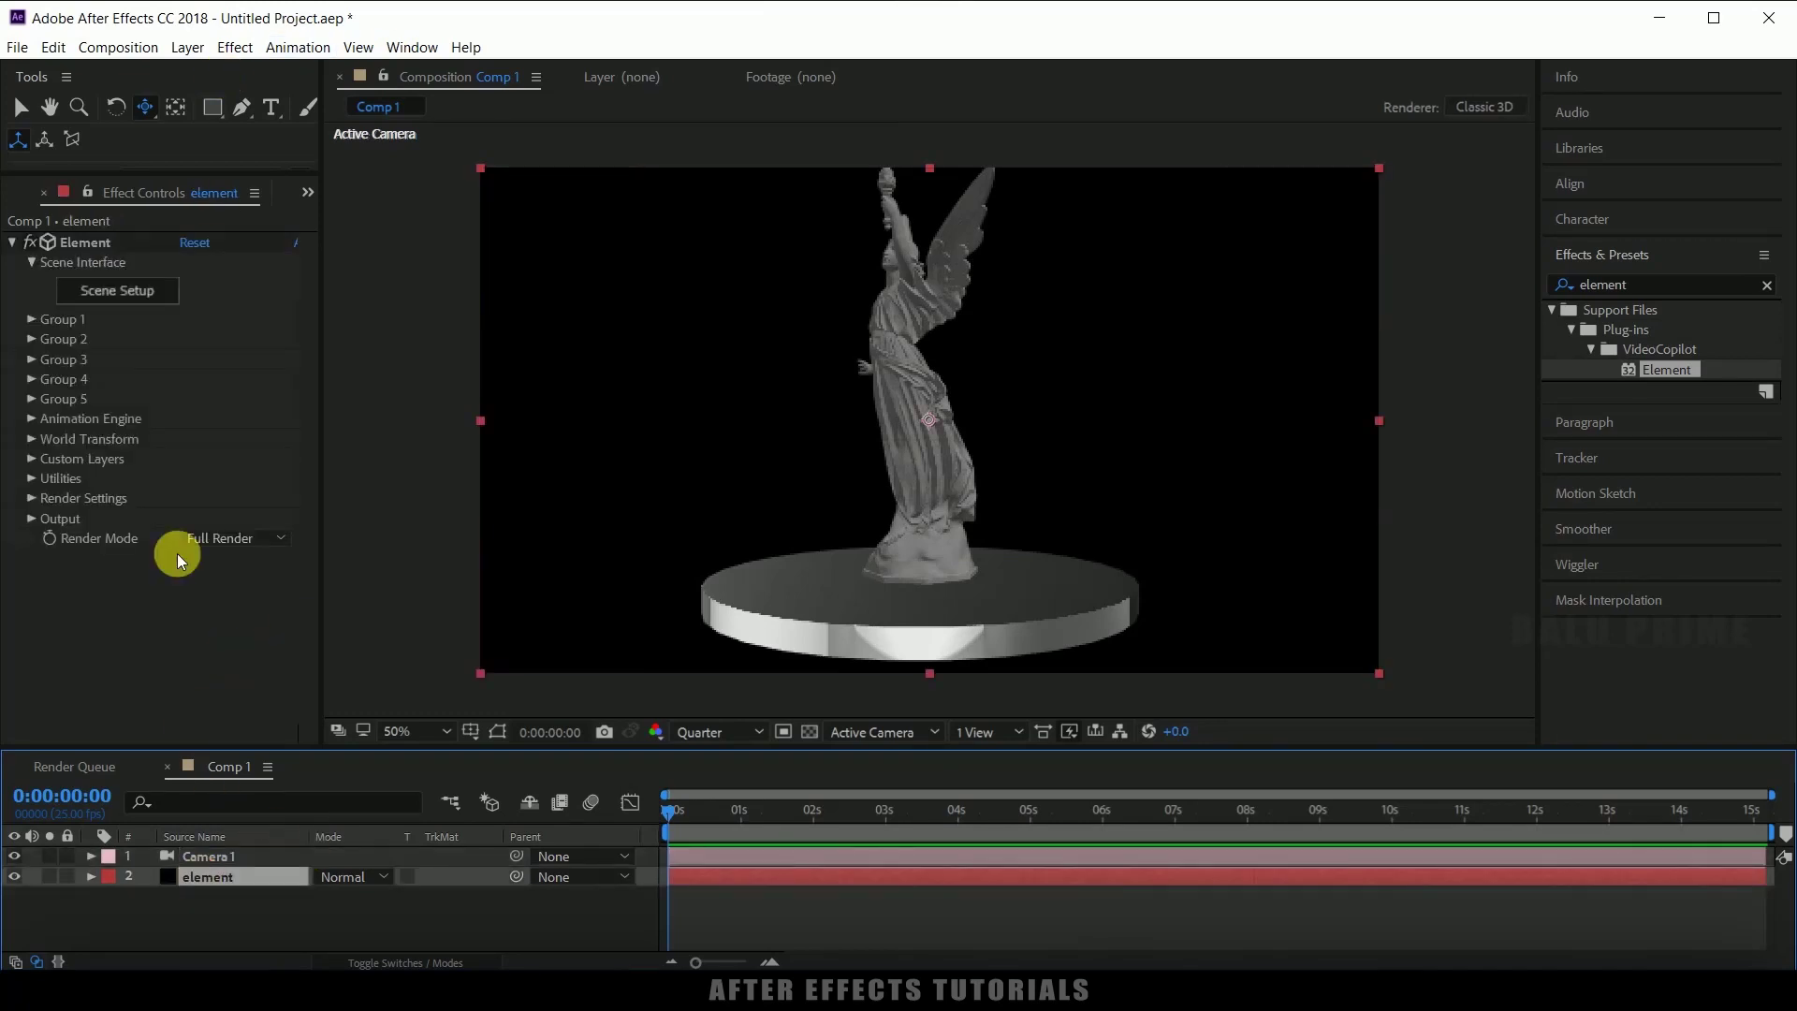
left_click(31, 320)
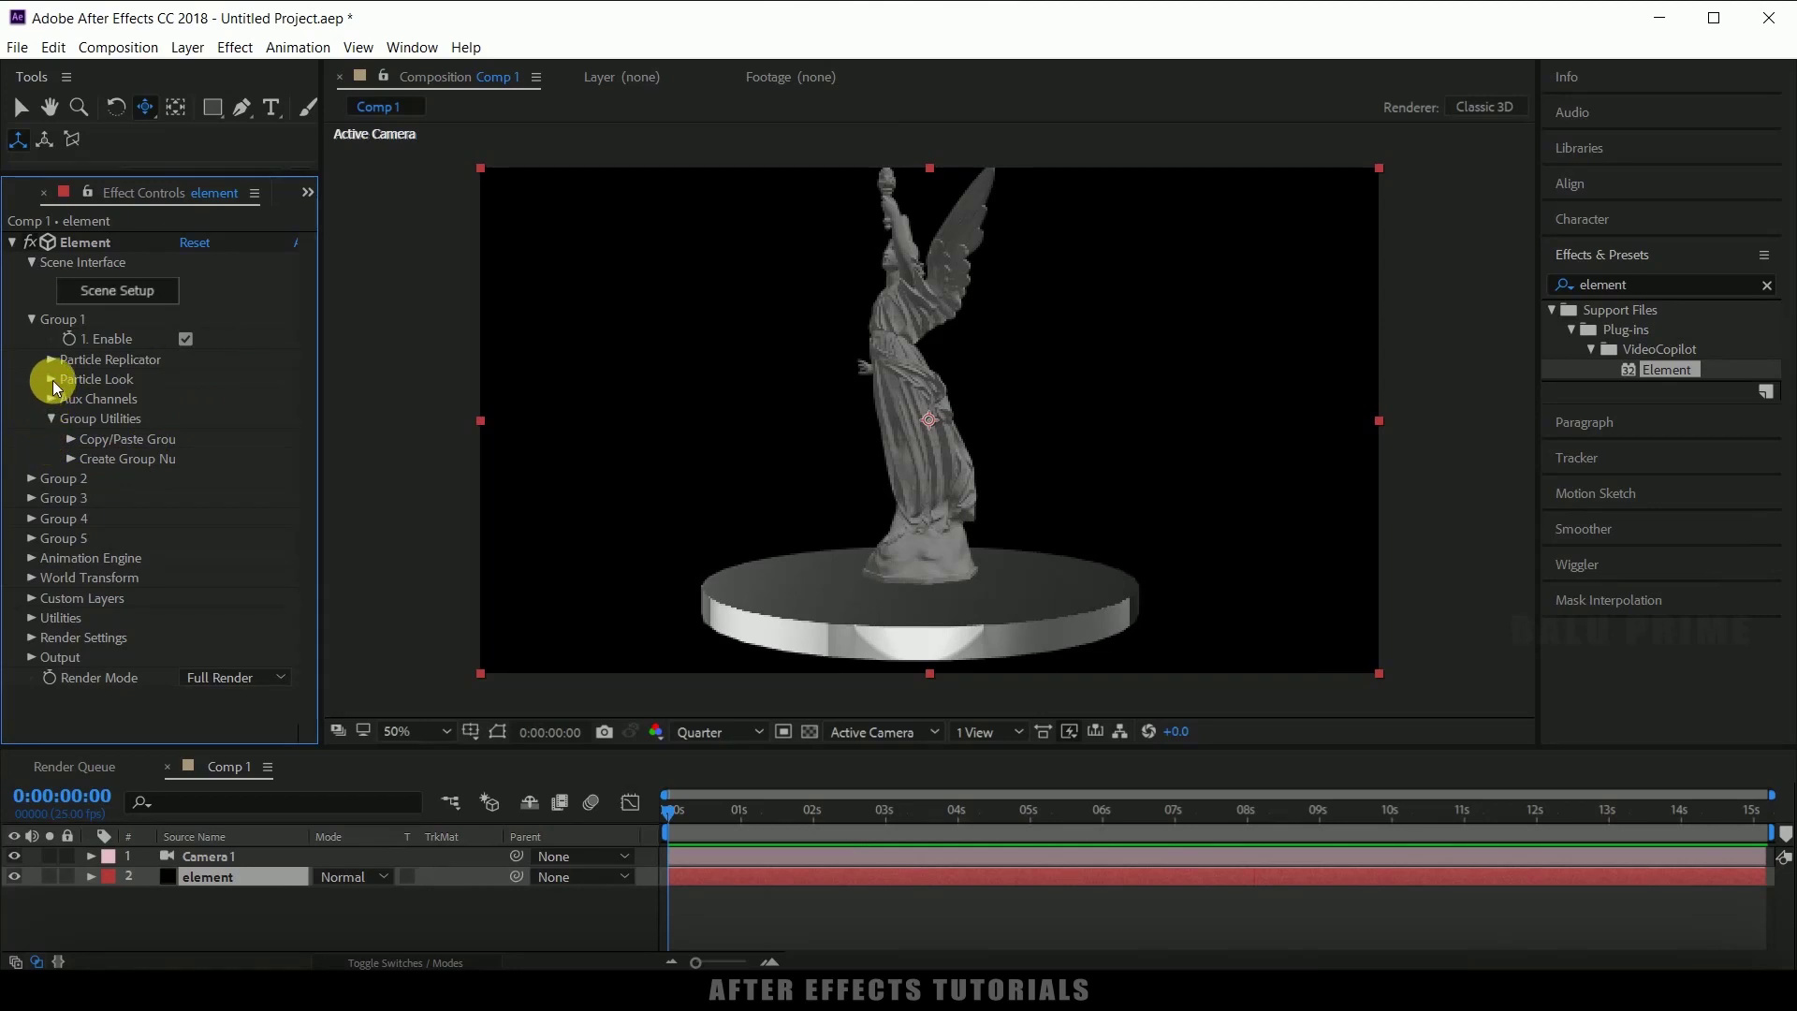
left_click(53, 380)
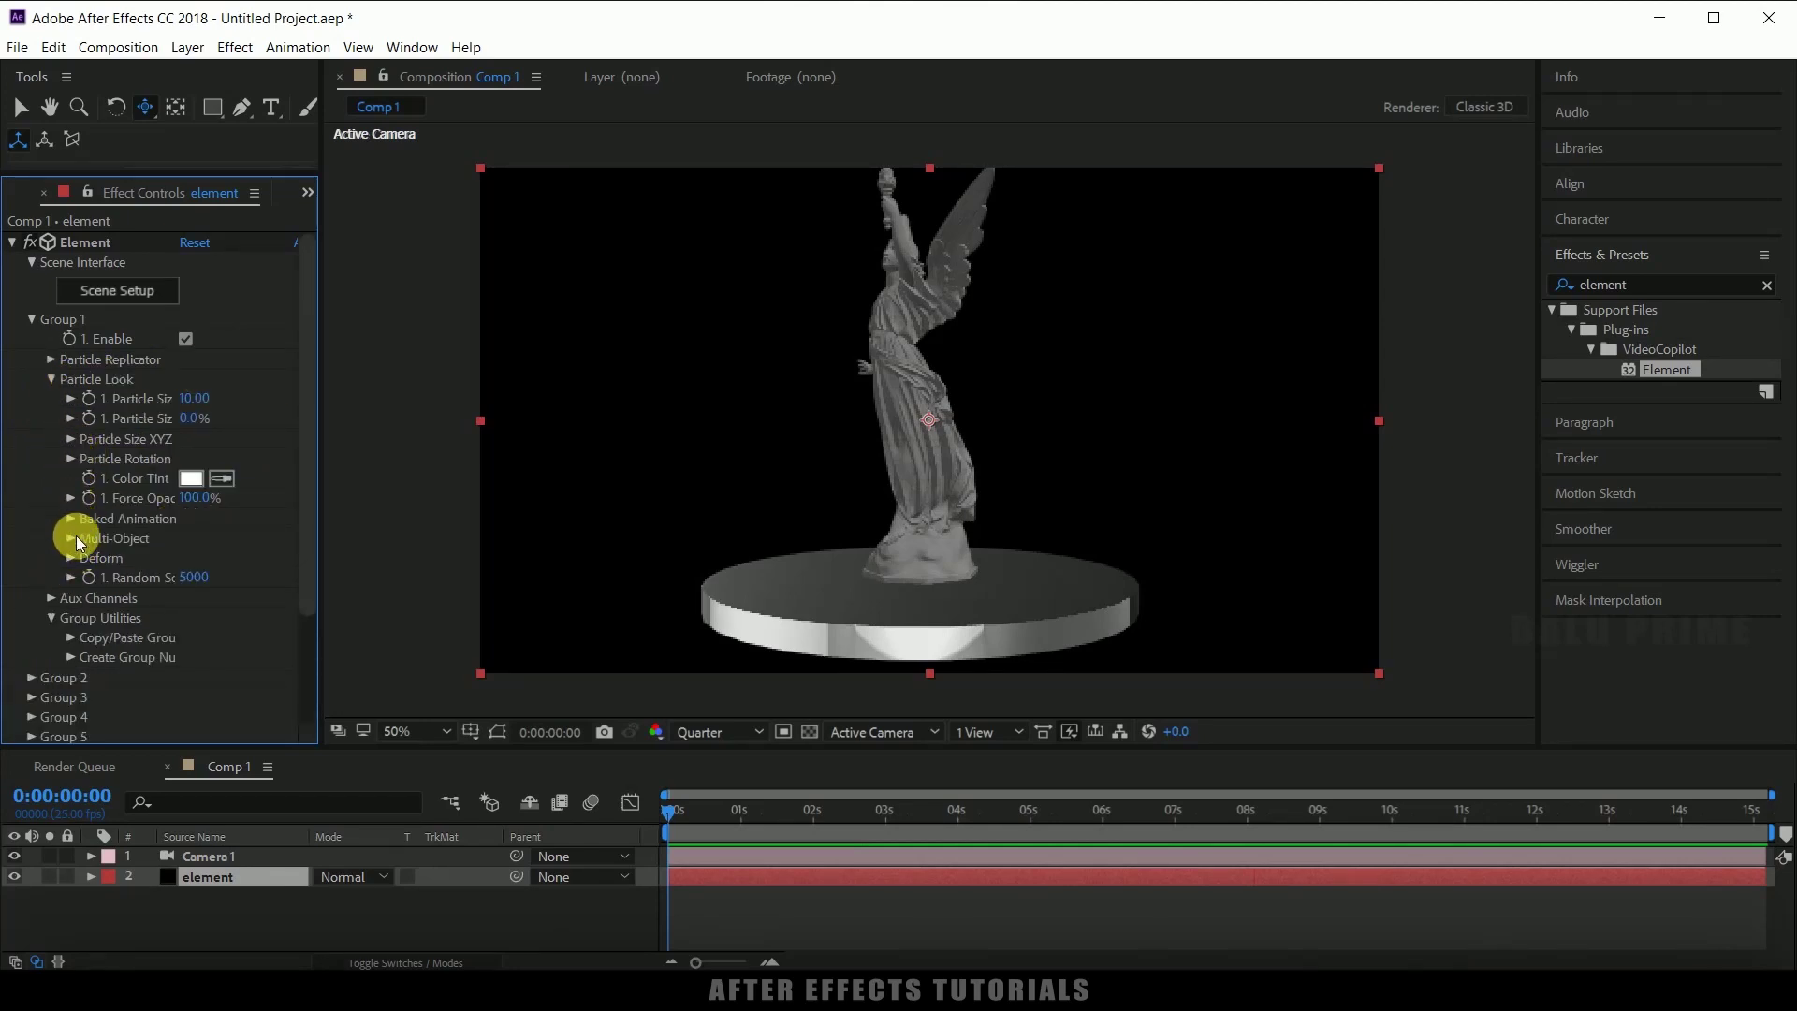
left_click(69, 459)
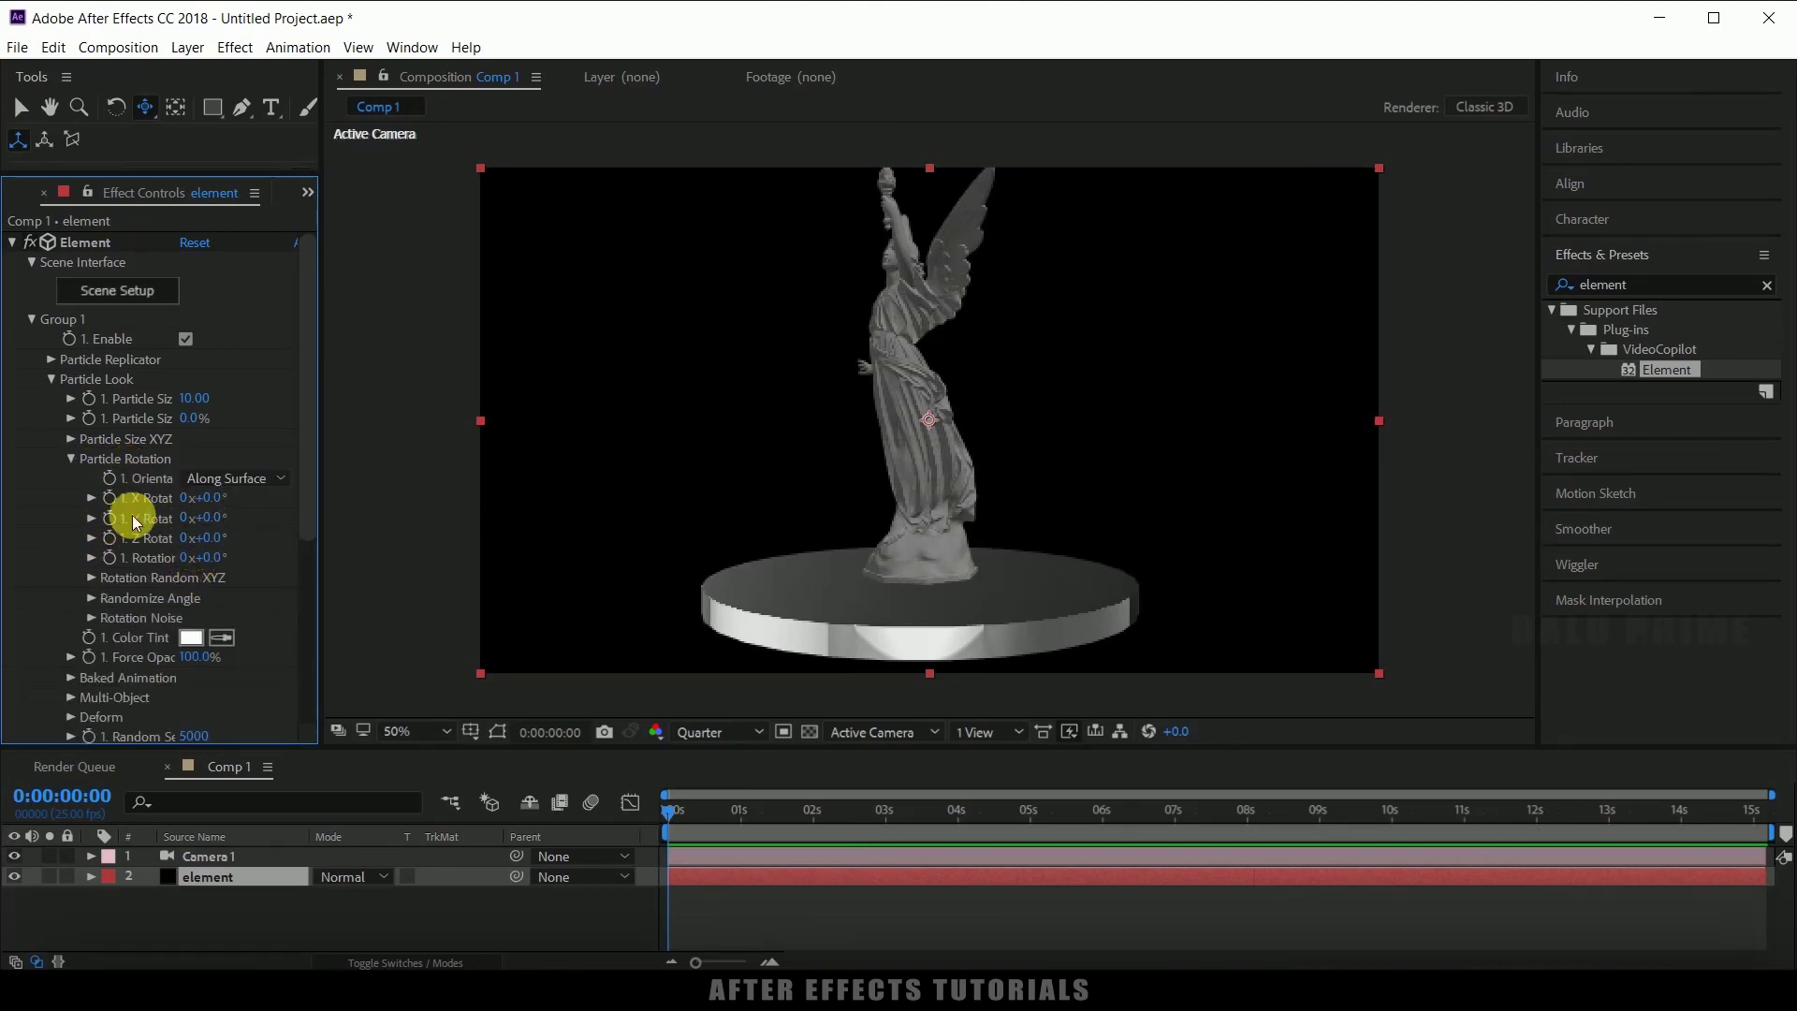
left_click_drag(214, 517, 167, 518)
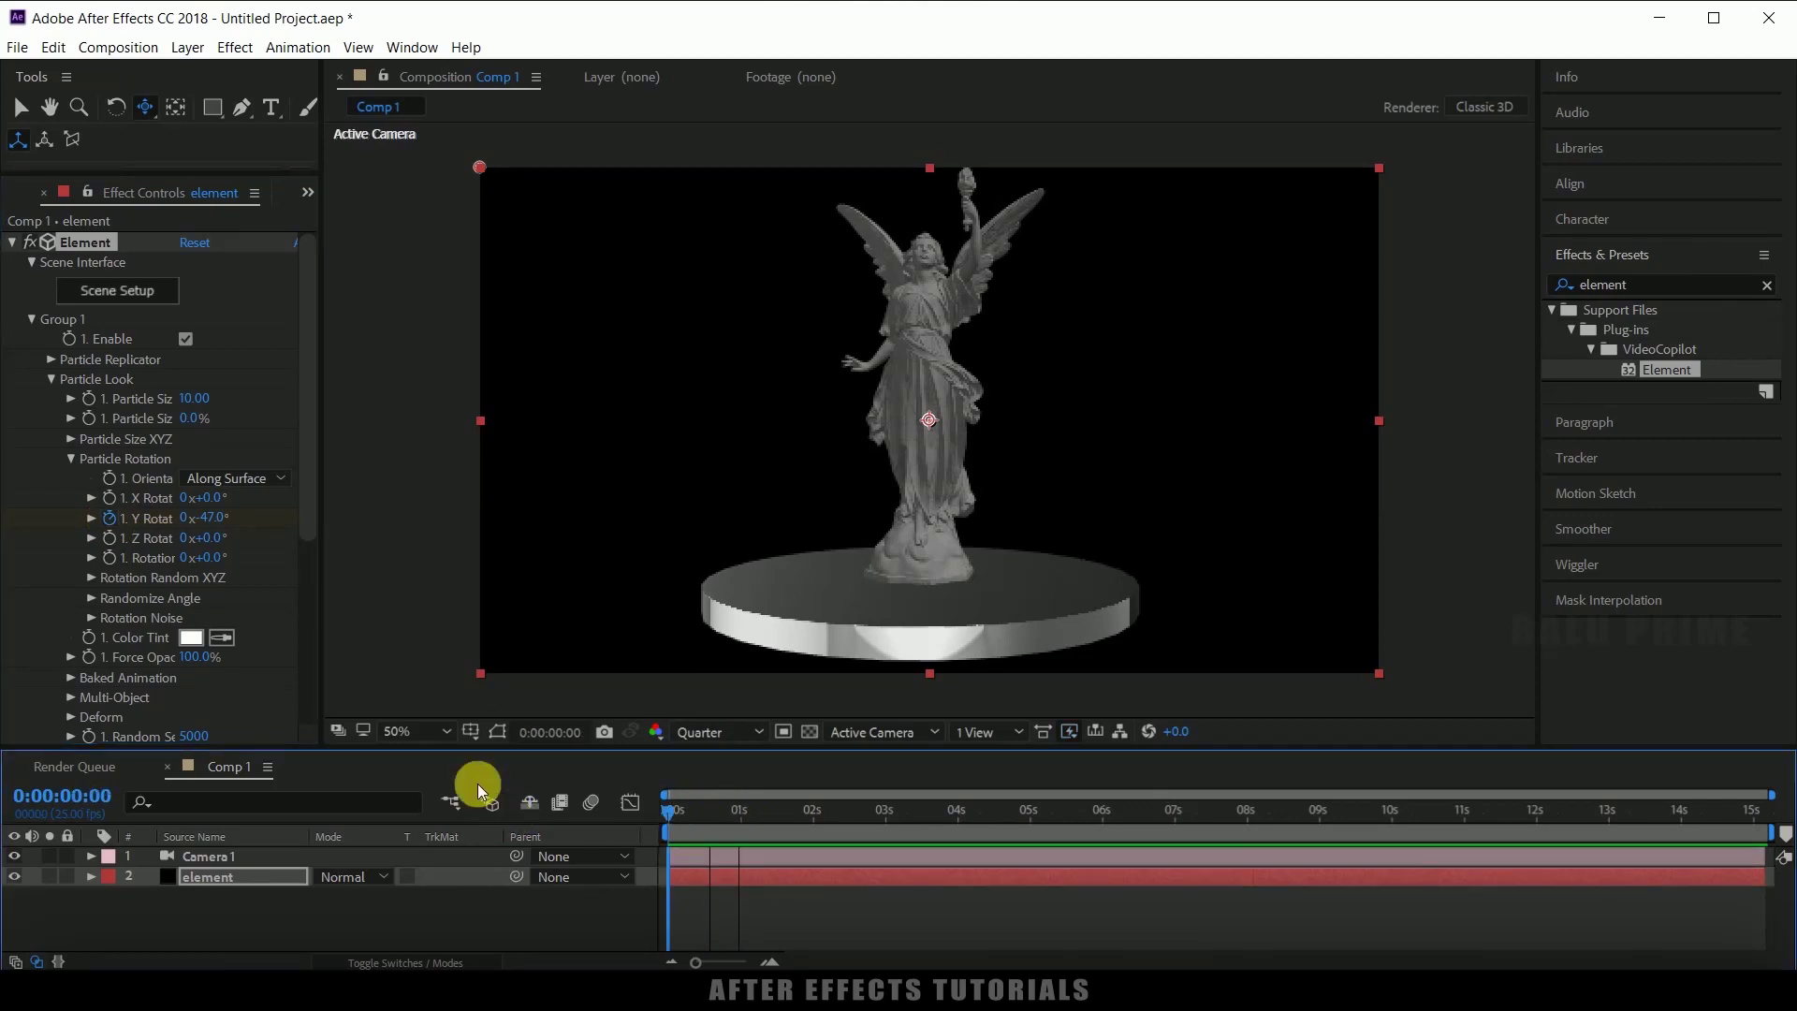
- Keyframe Y Rotation to 313° at the comp's end, then preview from frame 0
left_click(117, 521)
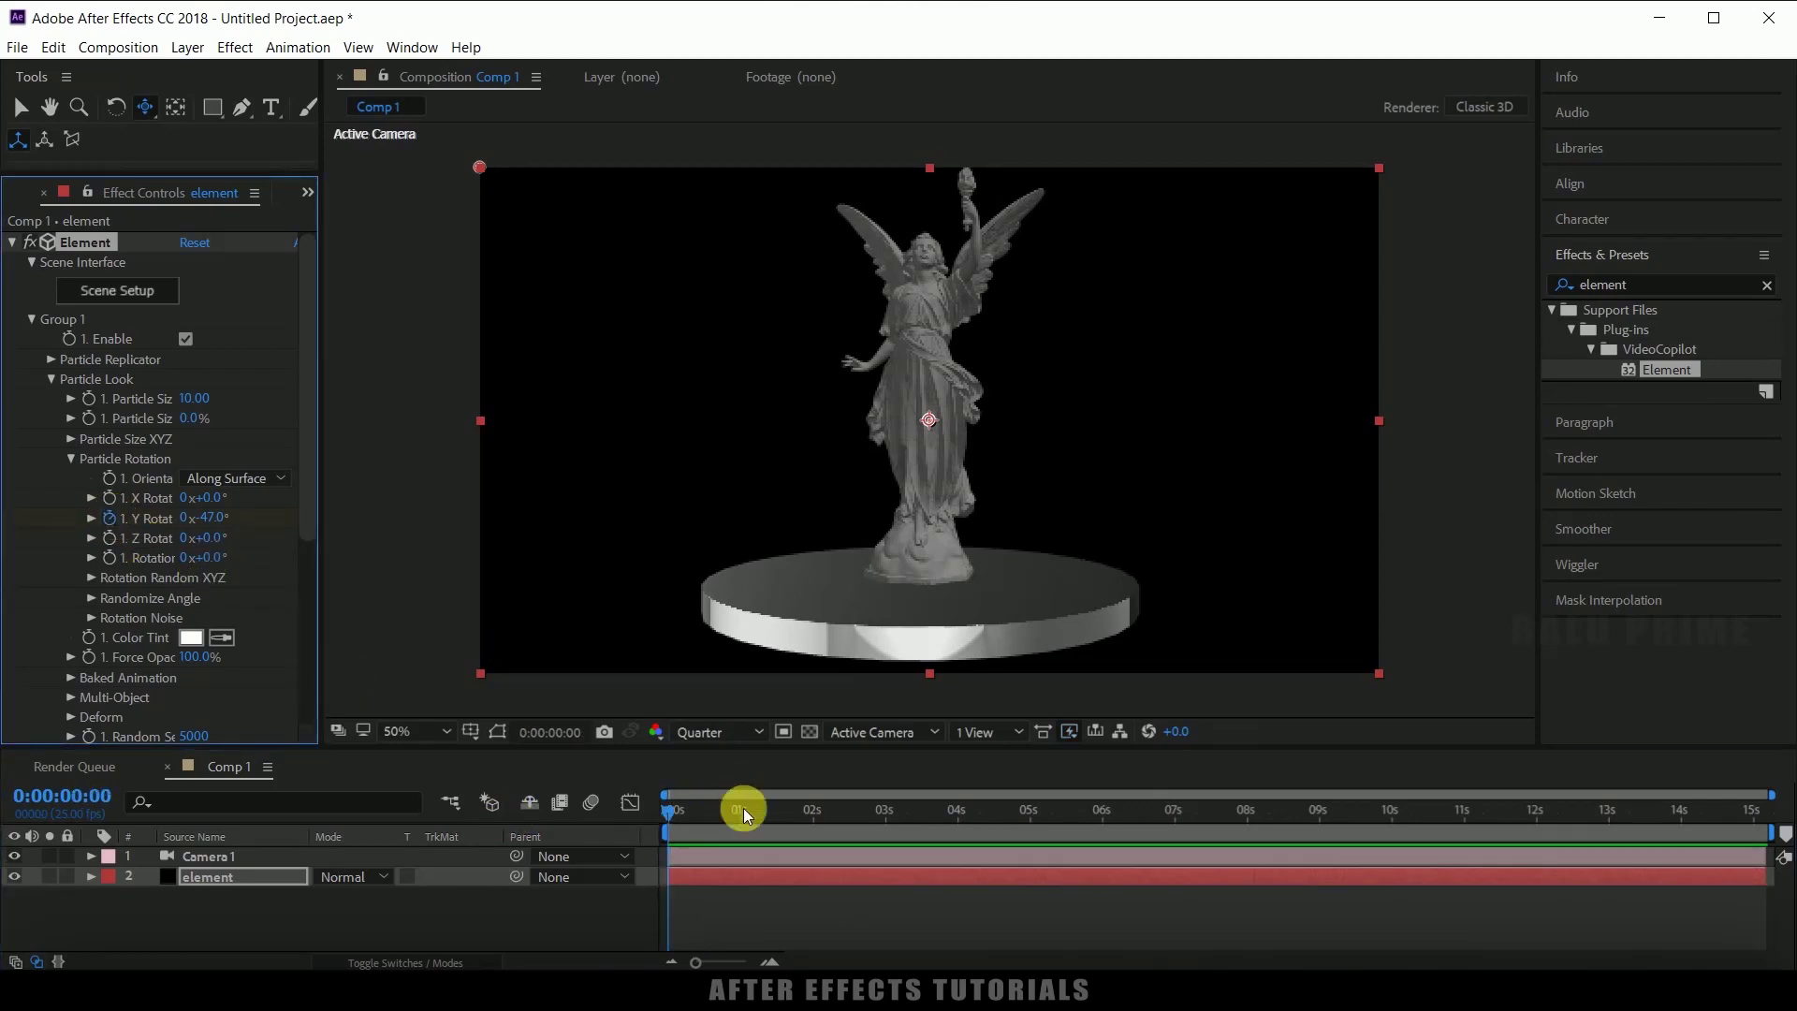
left_click_drag(670, 810, 1765, 809)
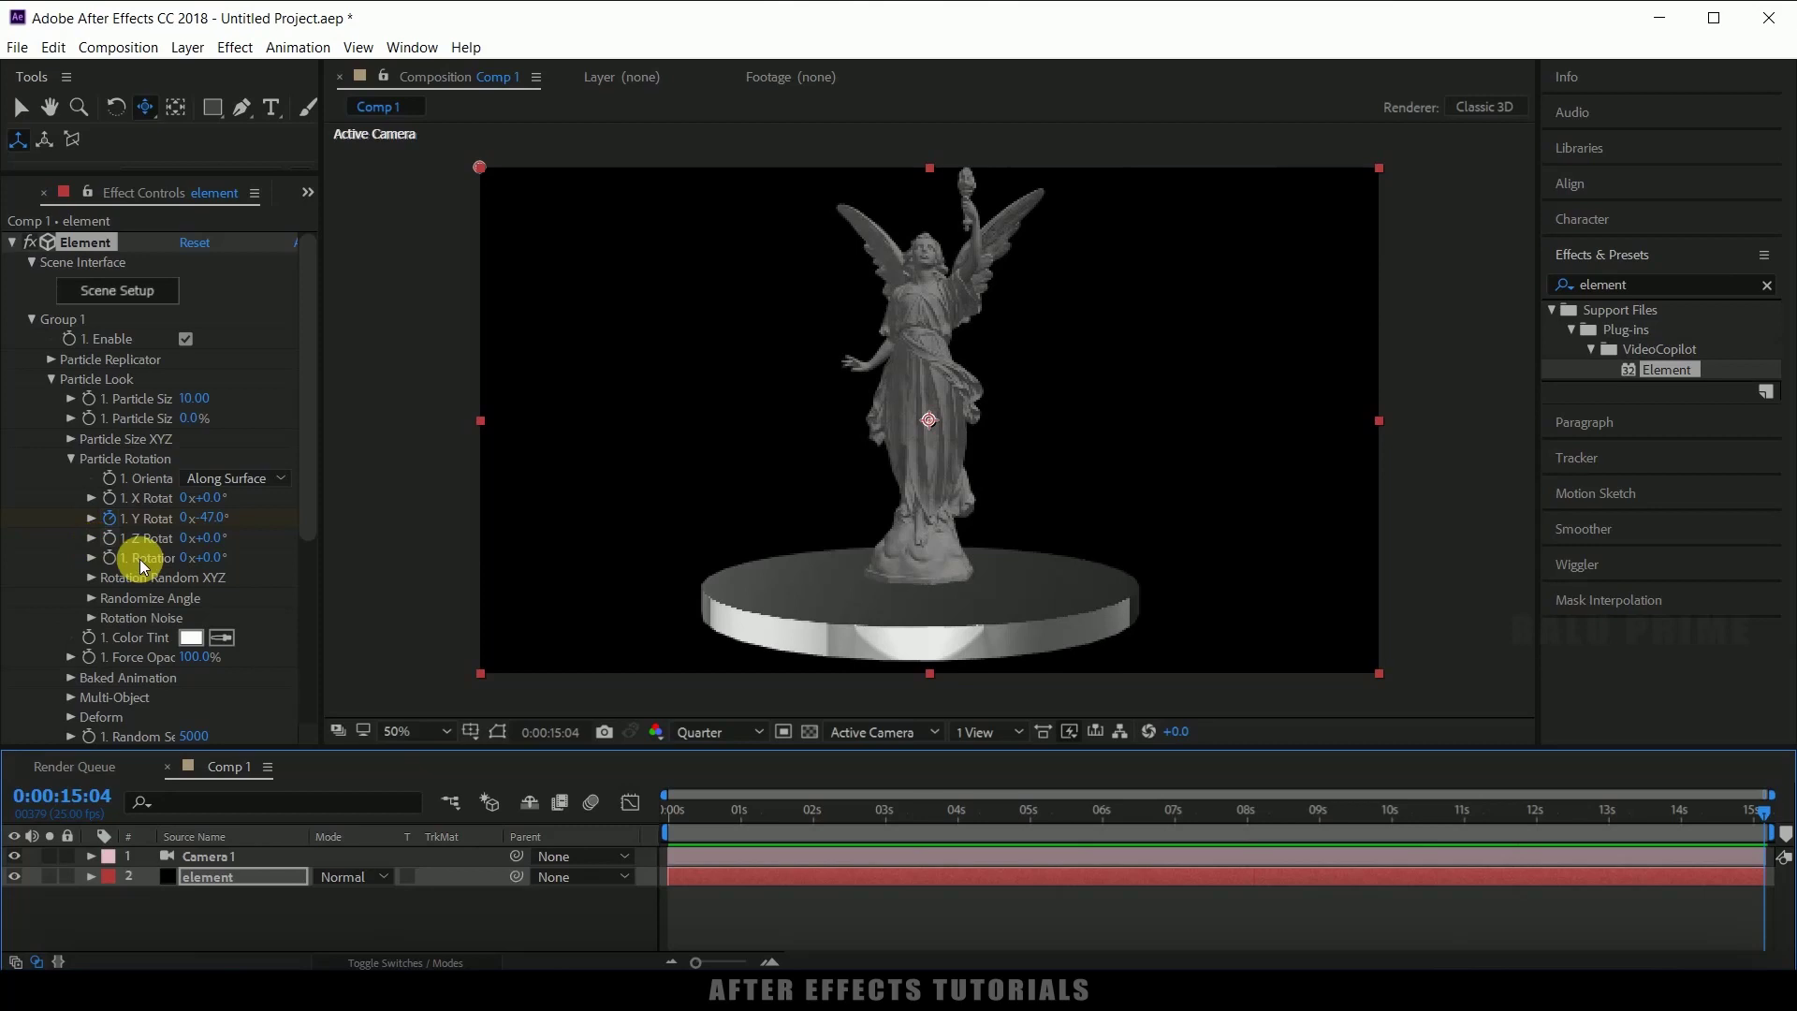
left_click(201, 518)
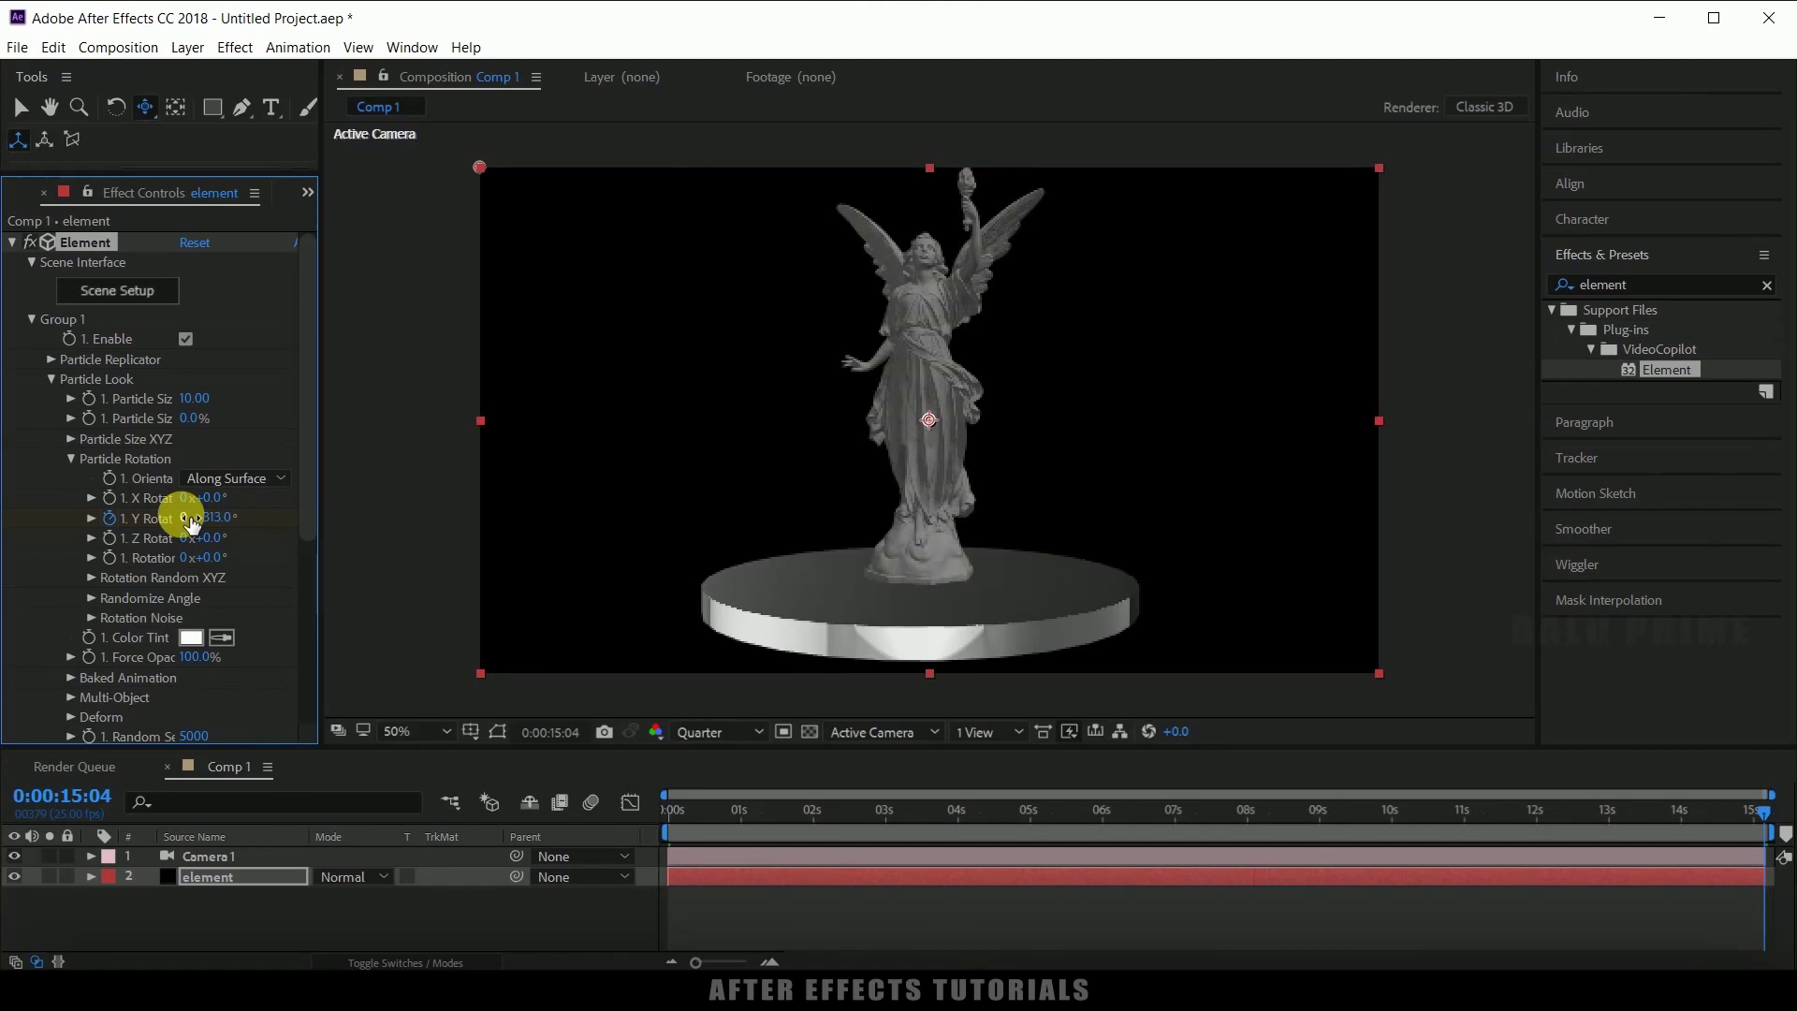
key("space")
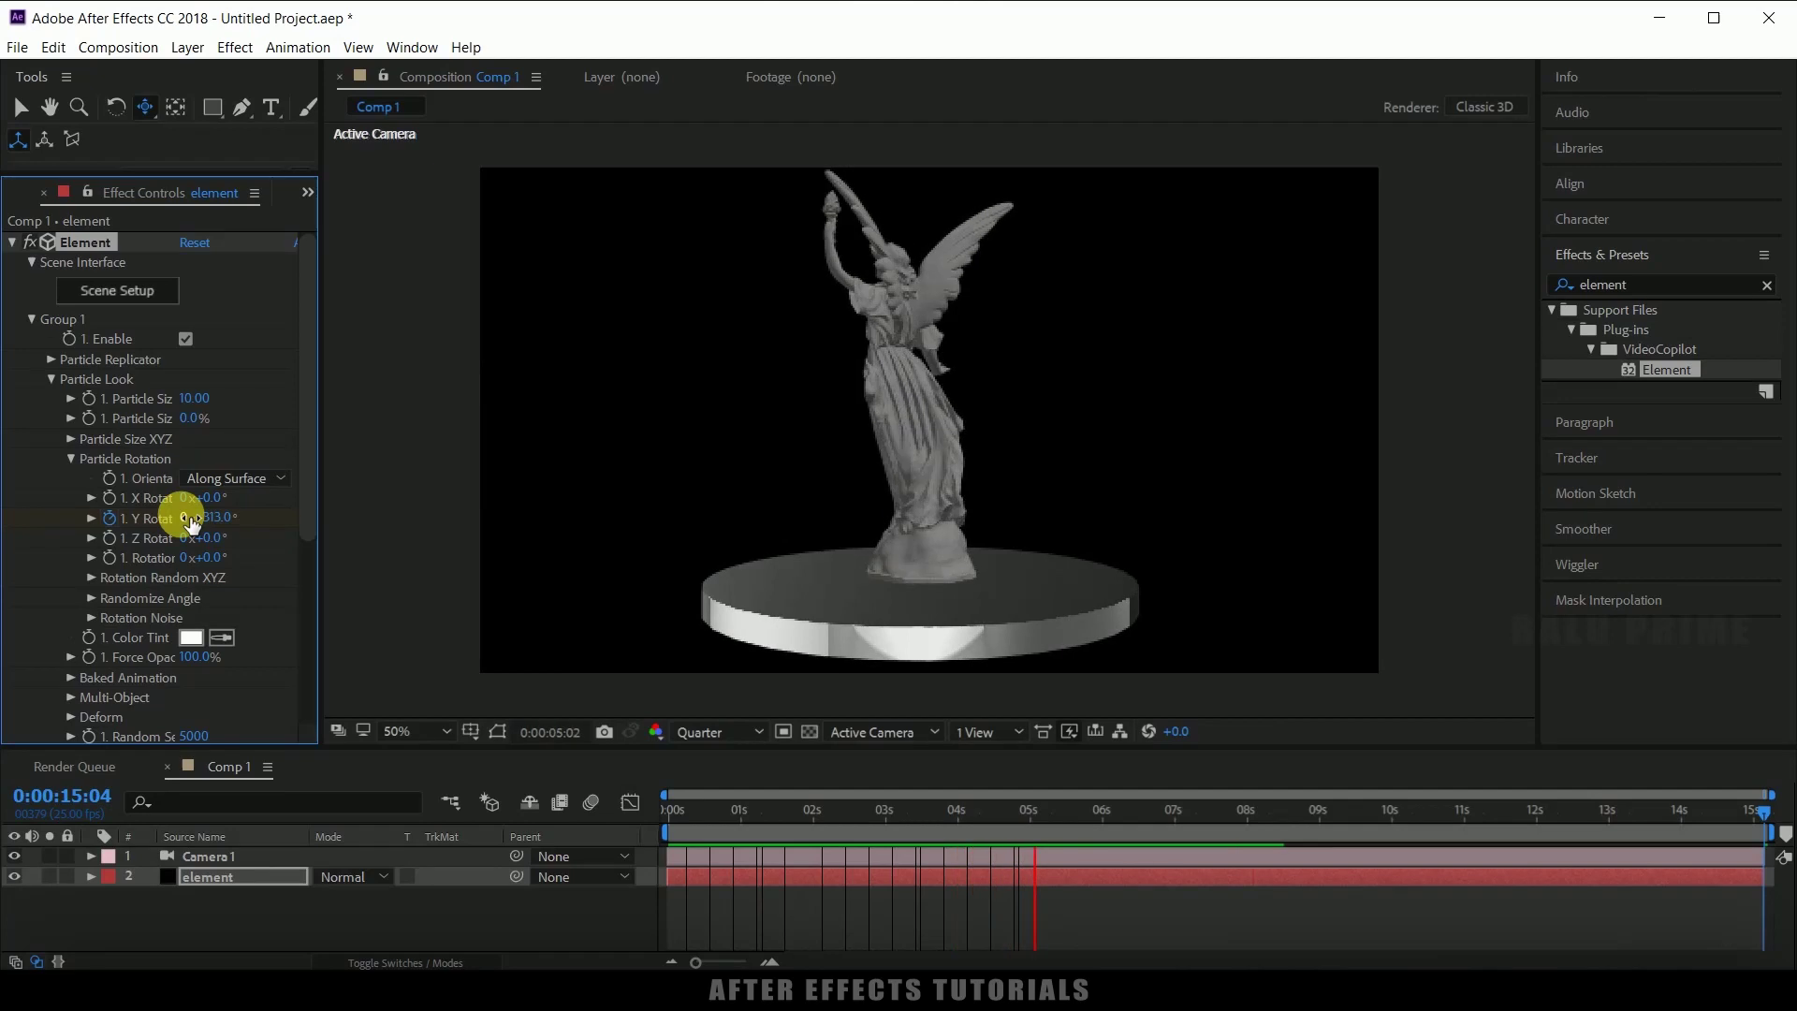
left_click(674, 812)
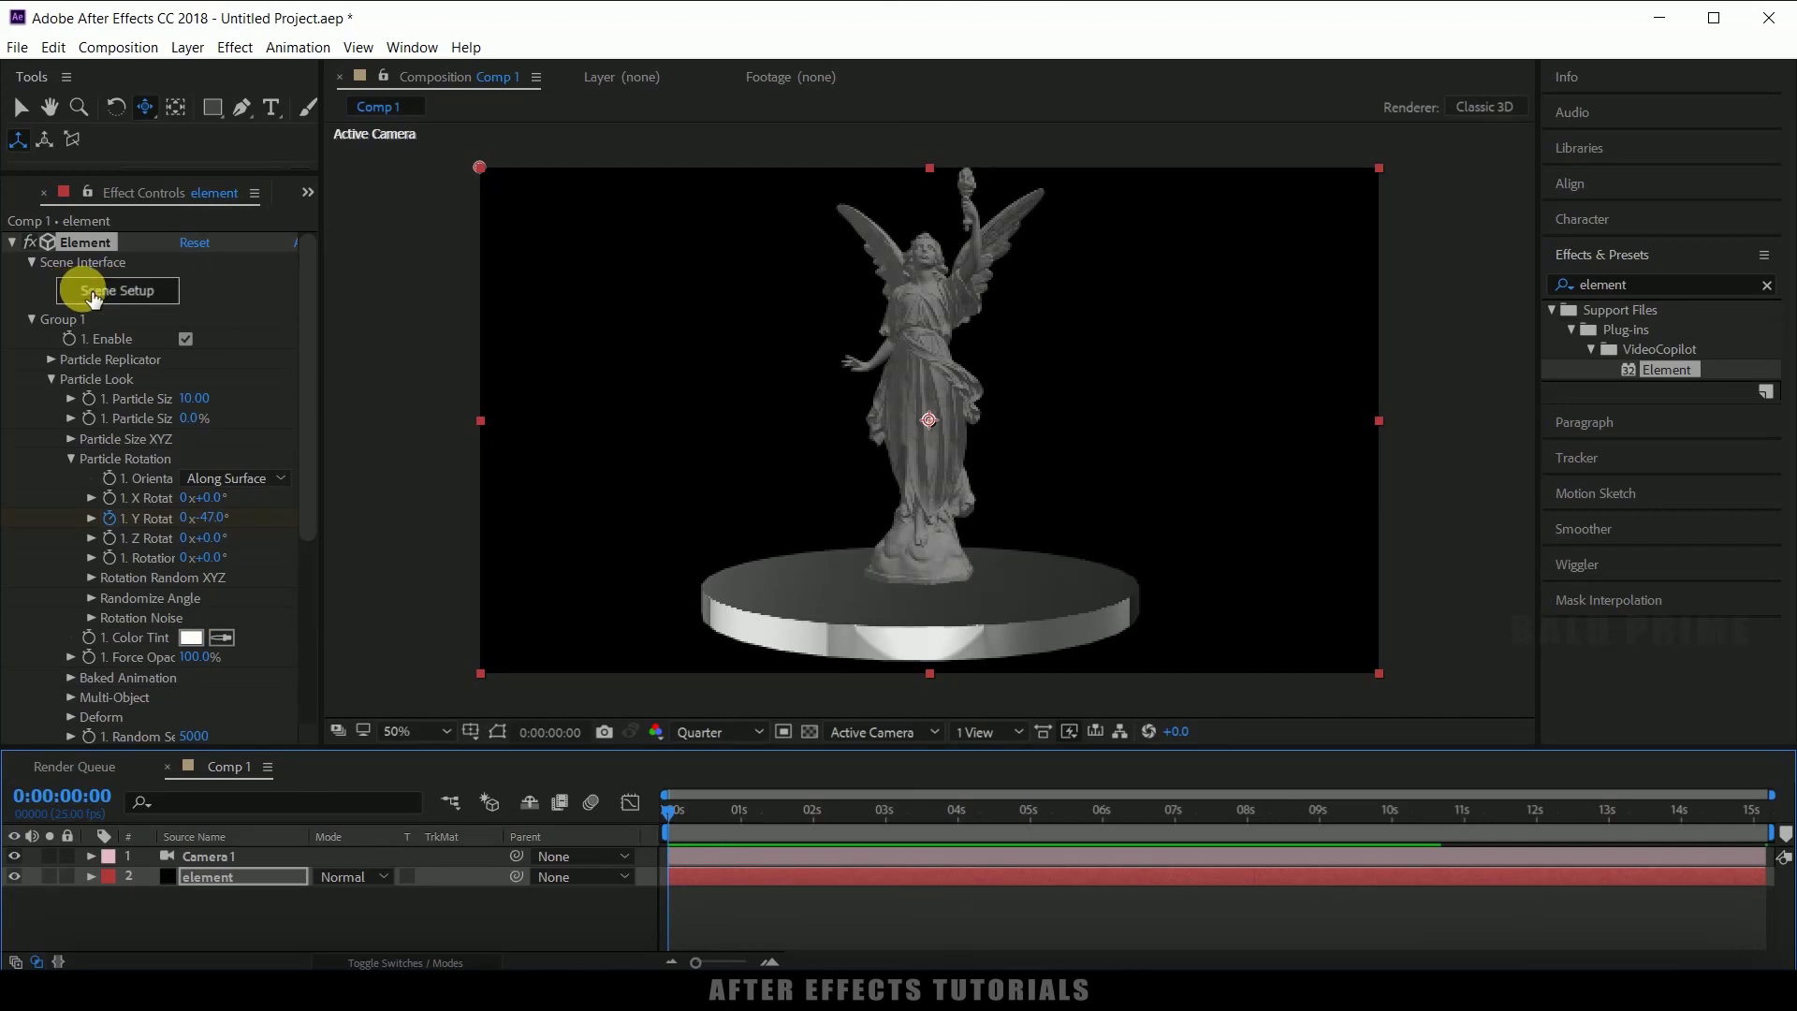
- In Scene Setup, load Basic_2K_06.jpg as the environment map and show it in the viewport
left_click(93, 294)
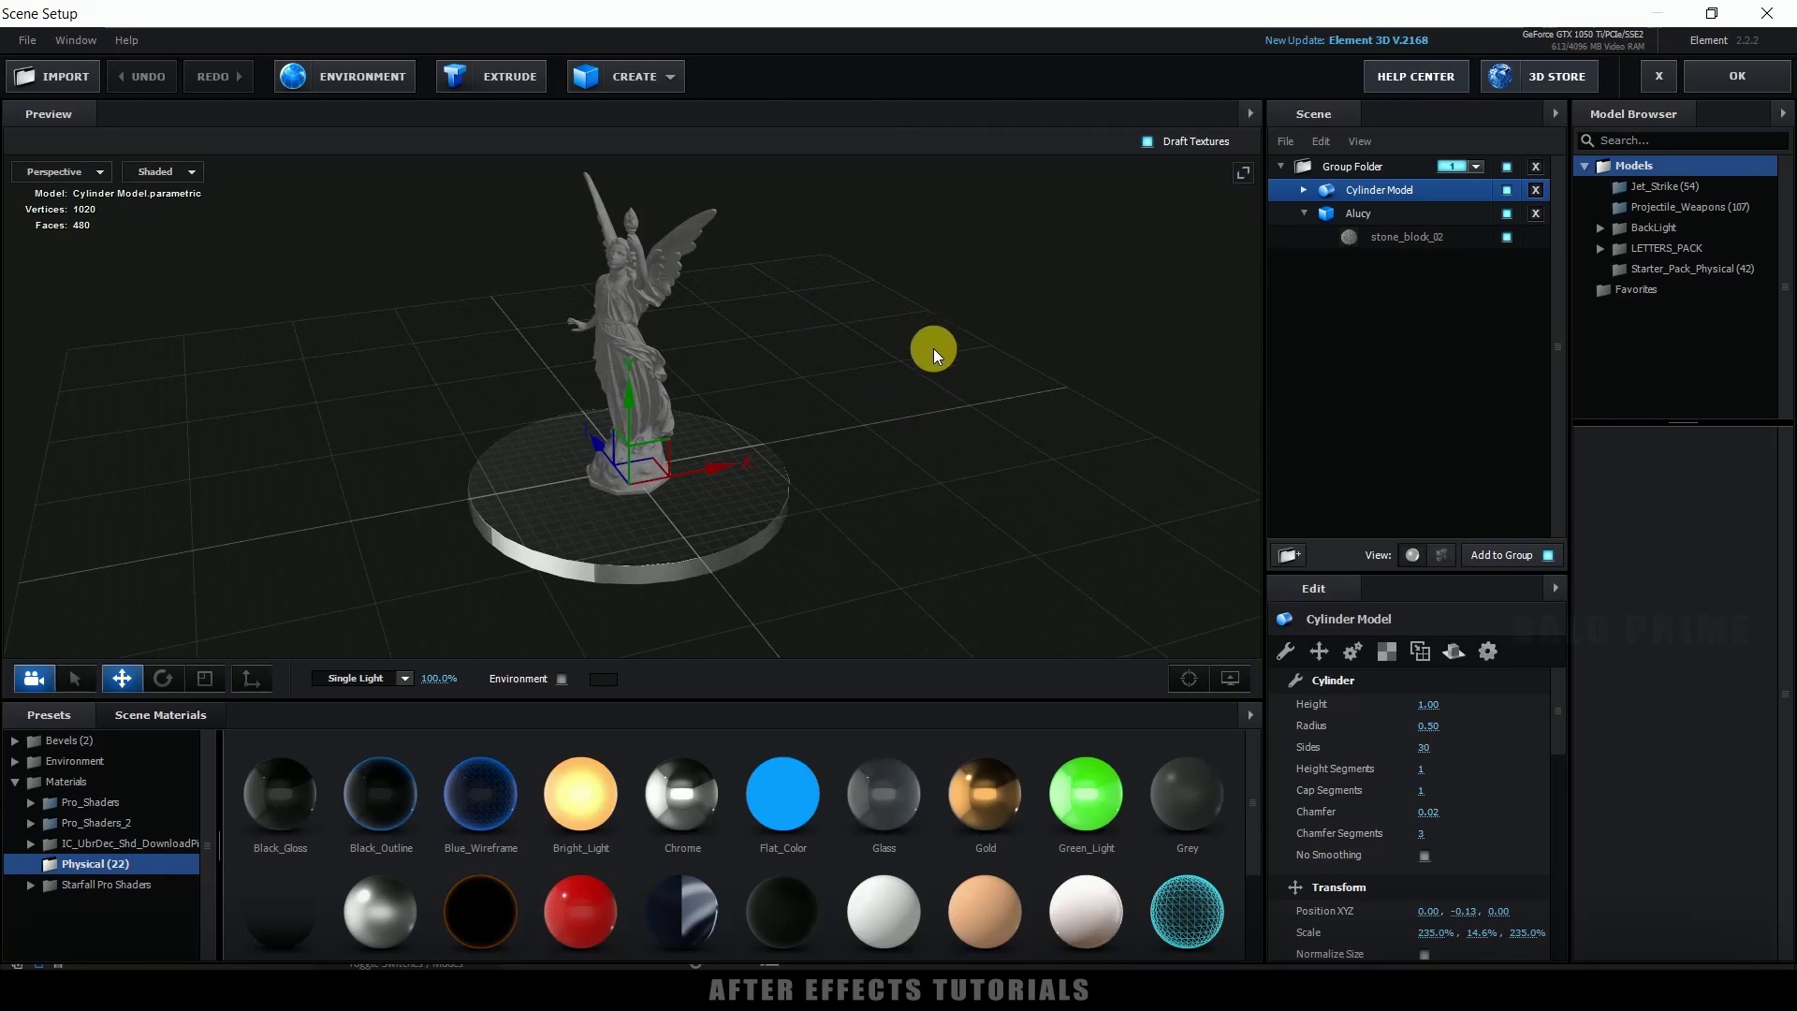
left_click_drag(937, 335, 928, 336)
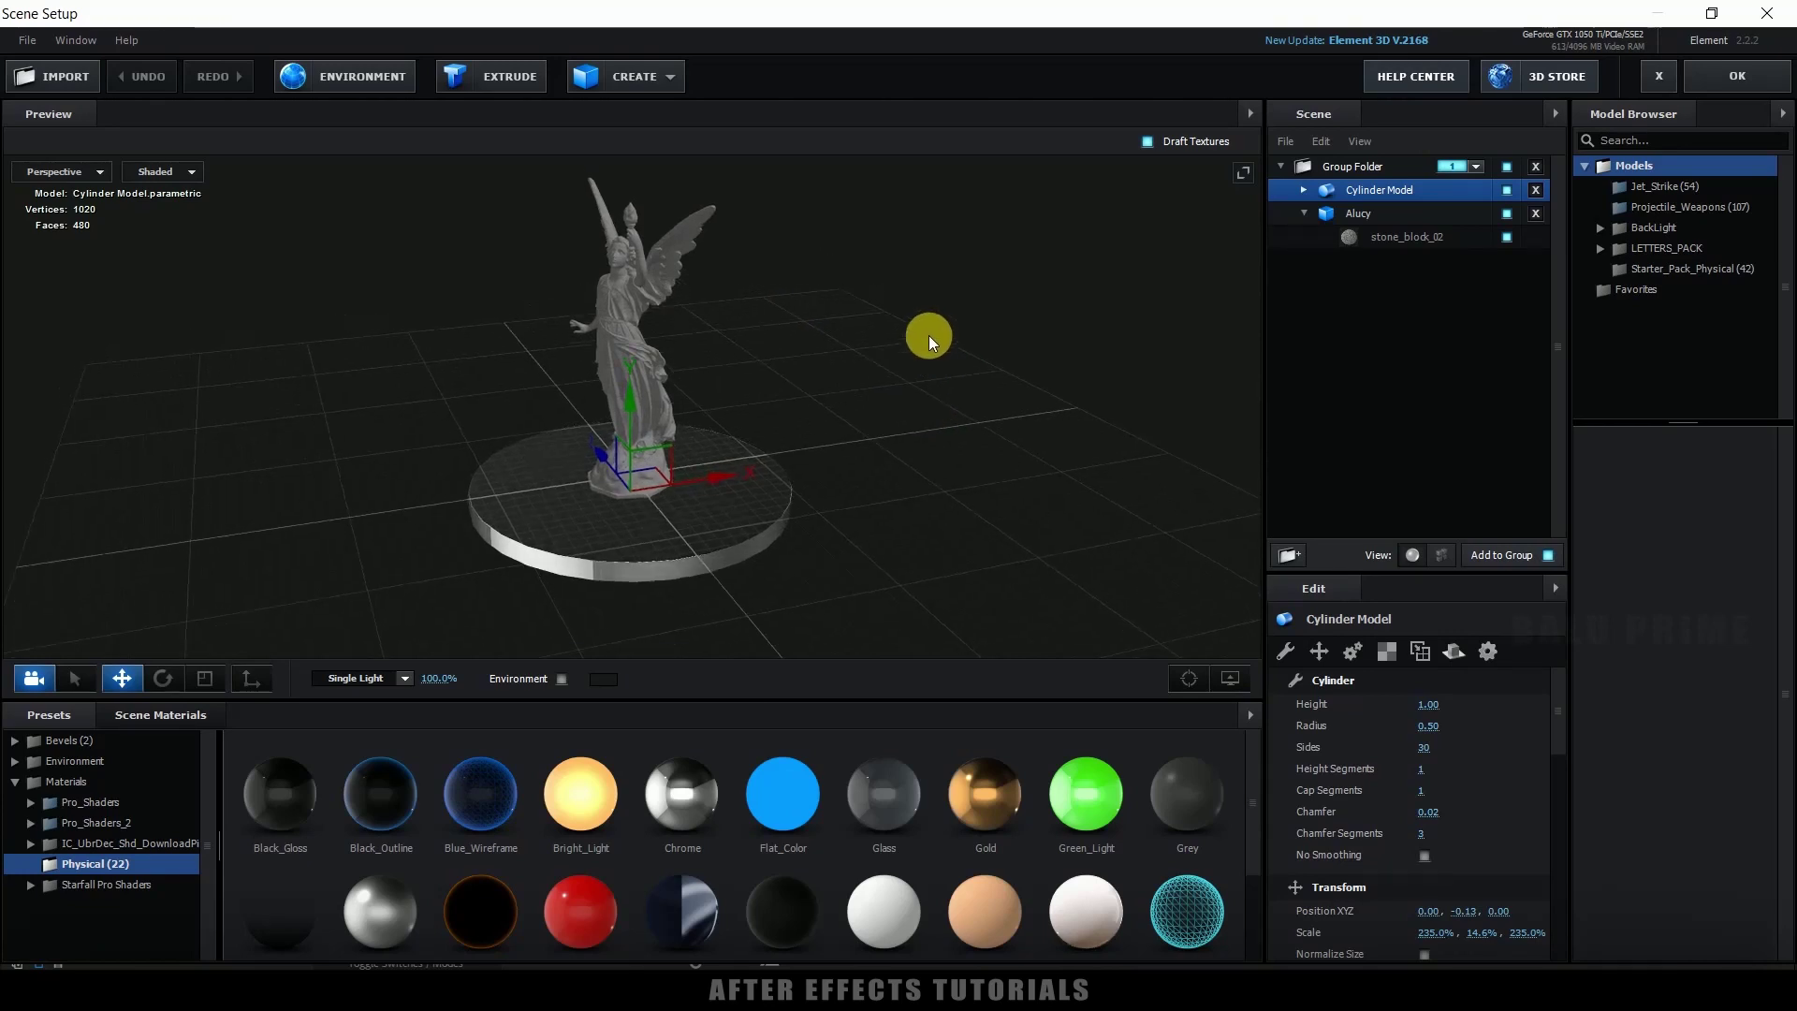
left_click(339, 81)
left_click(957, 383)
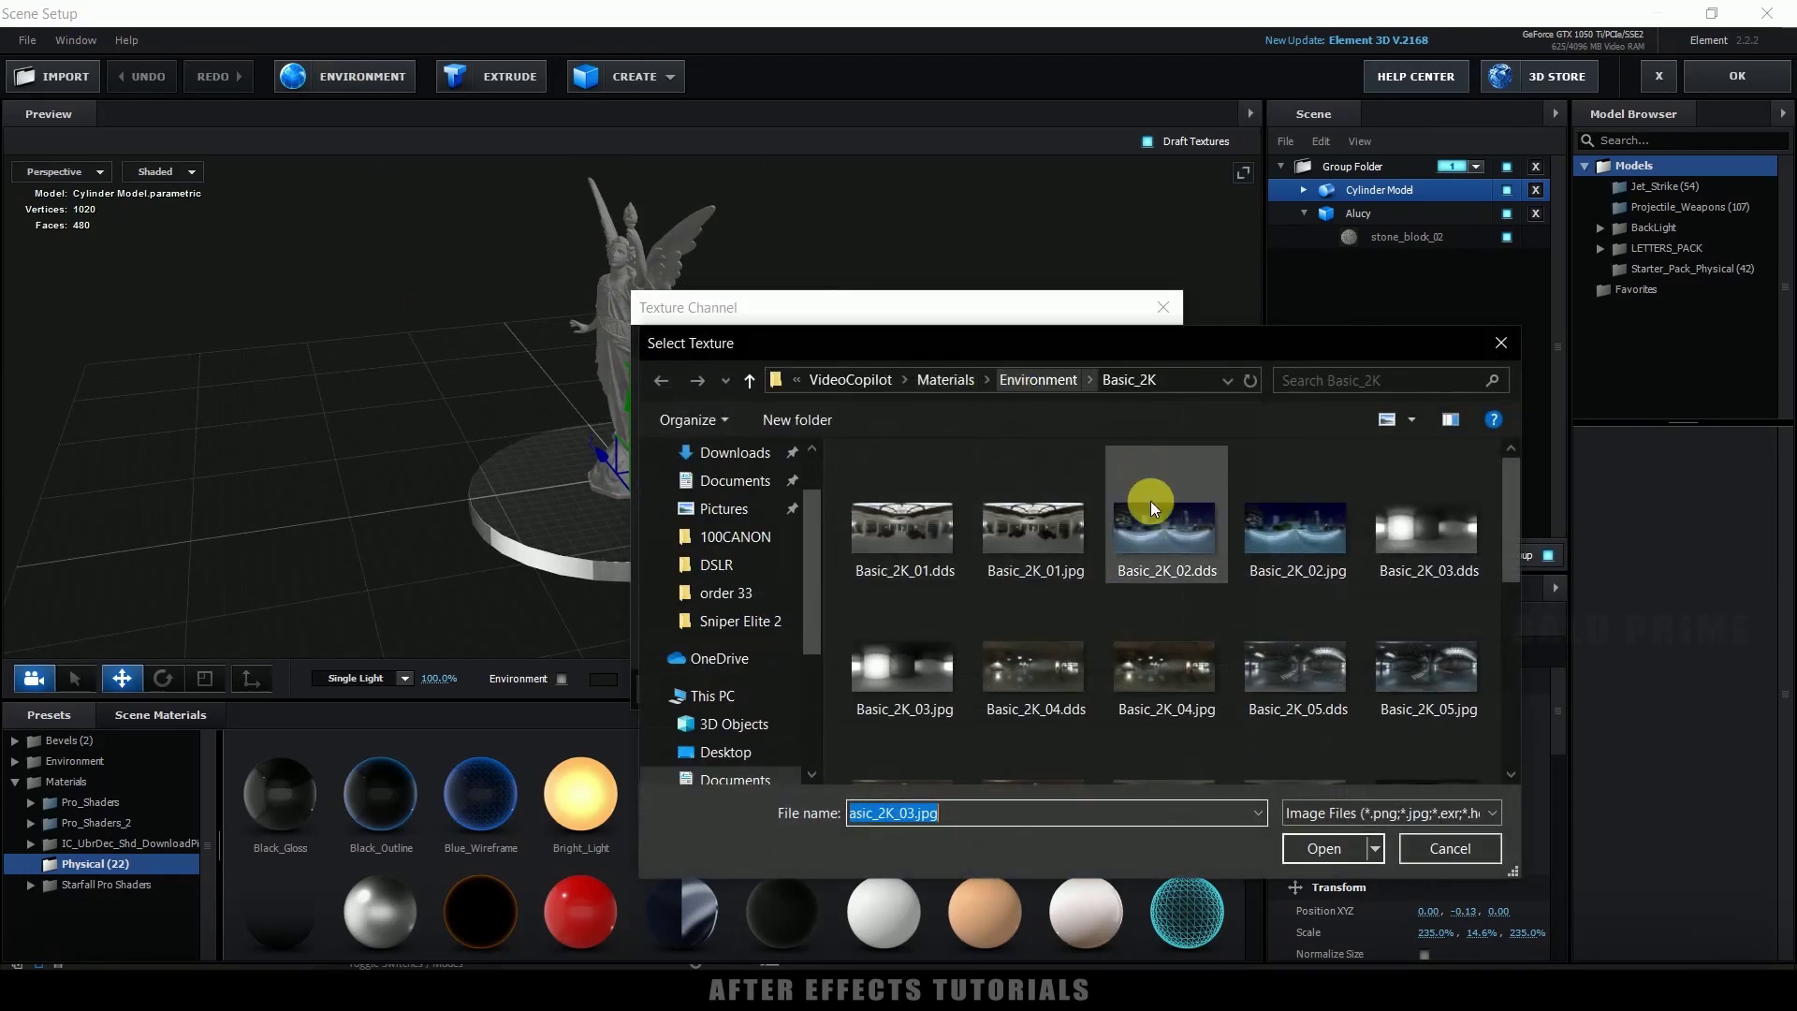
scroll(1409, 624, "down", 2)
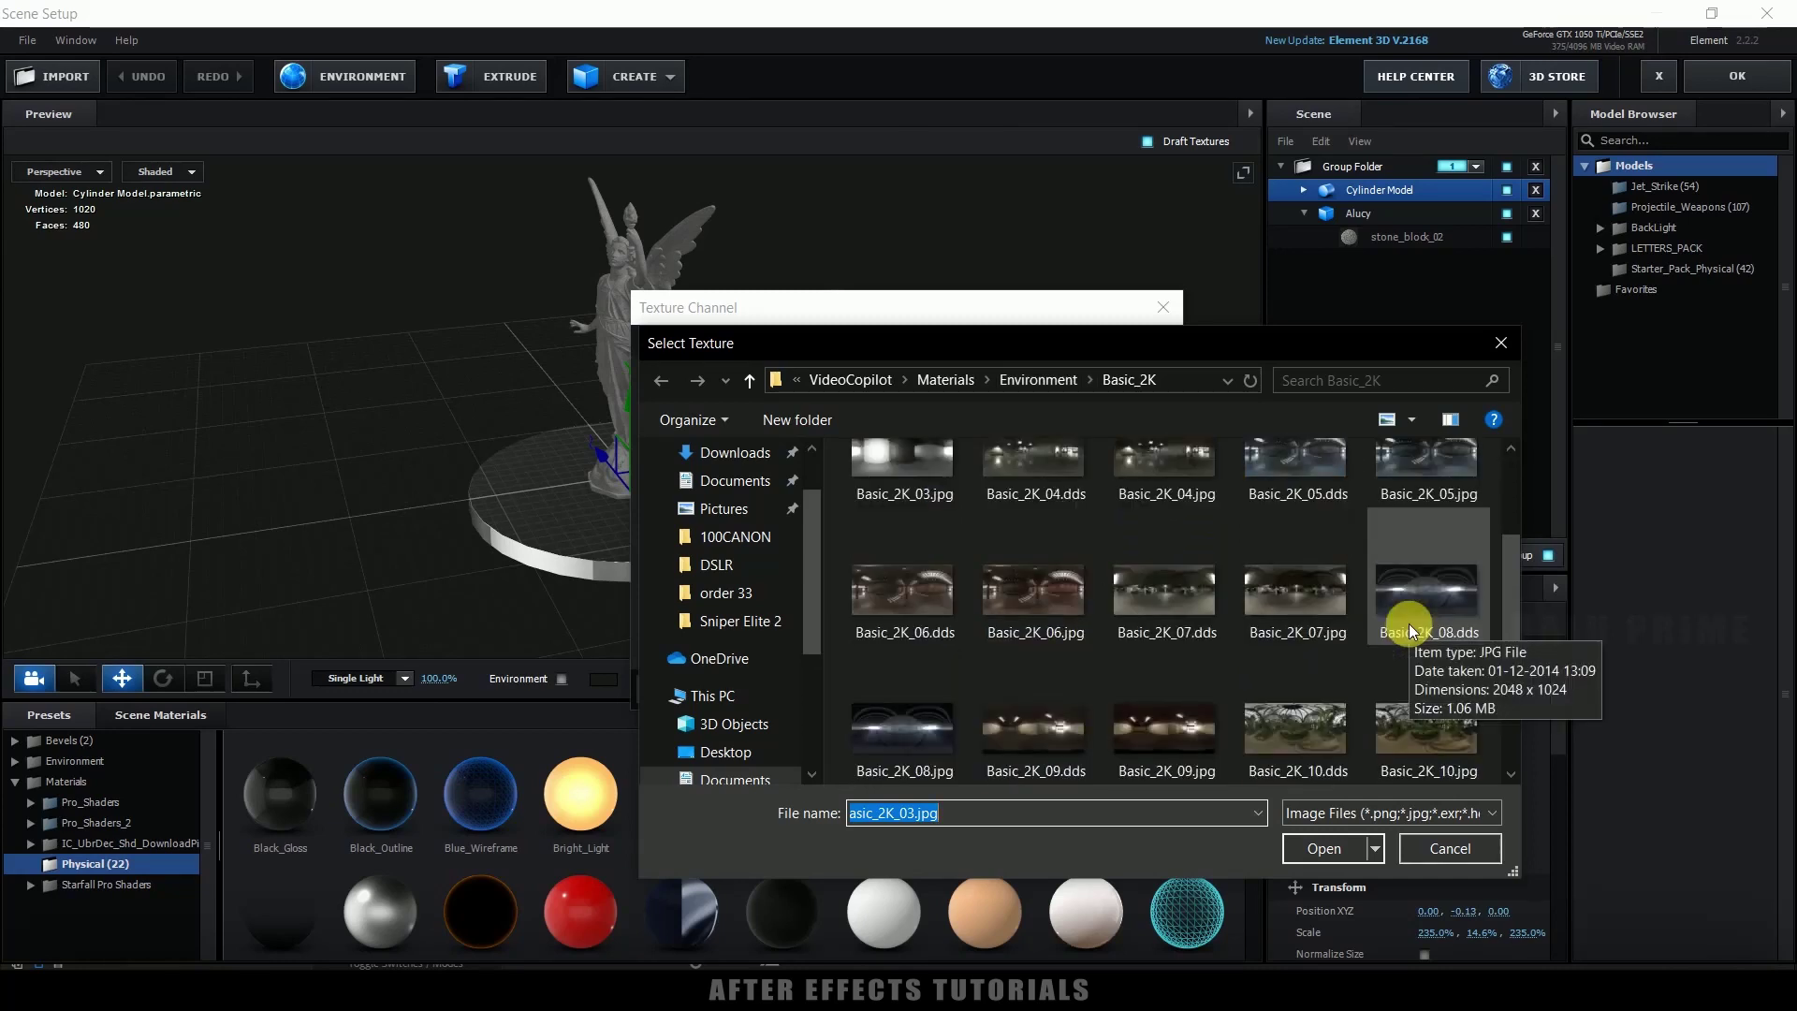
scroll(1407, 623, "down", 2)
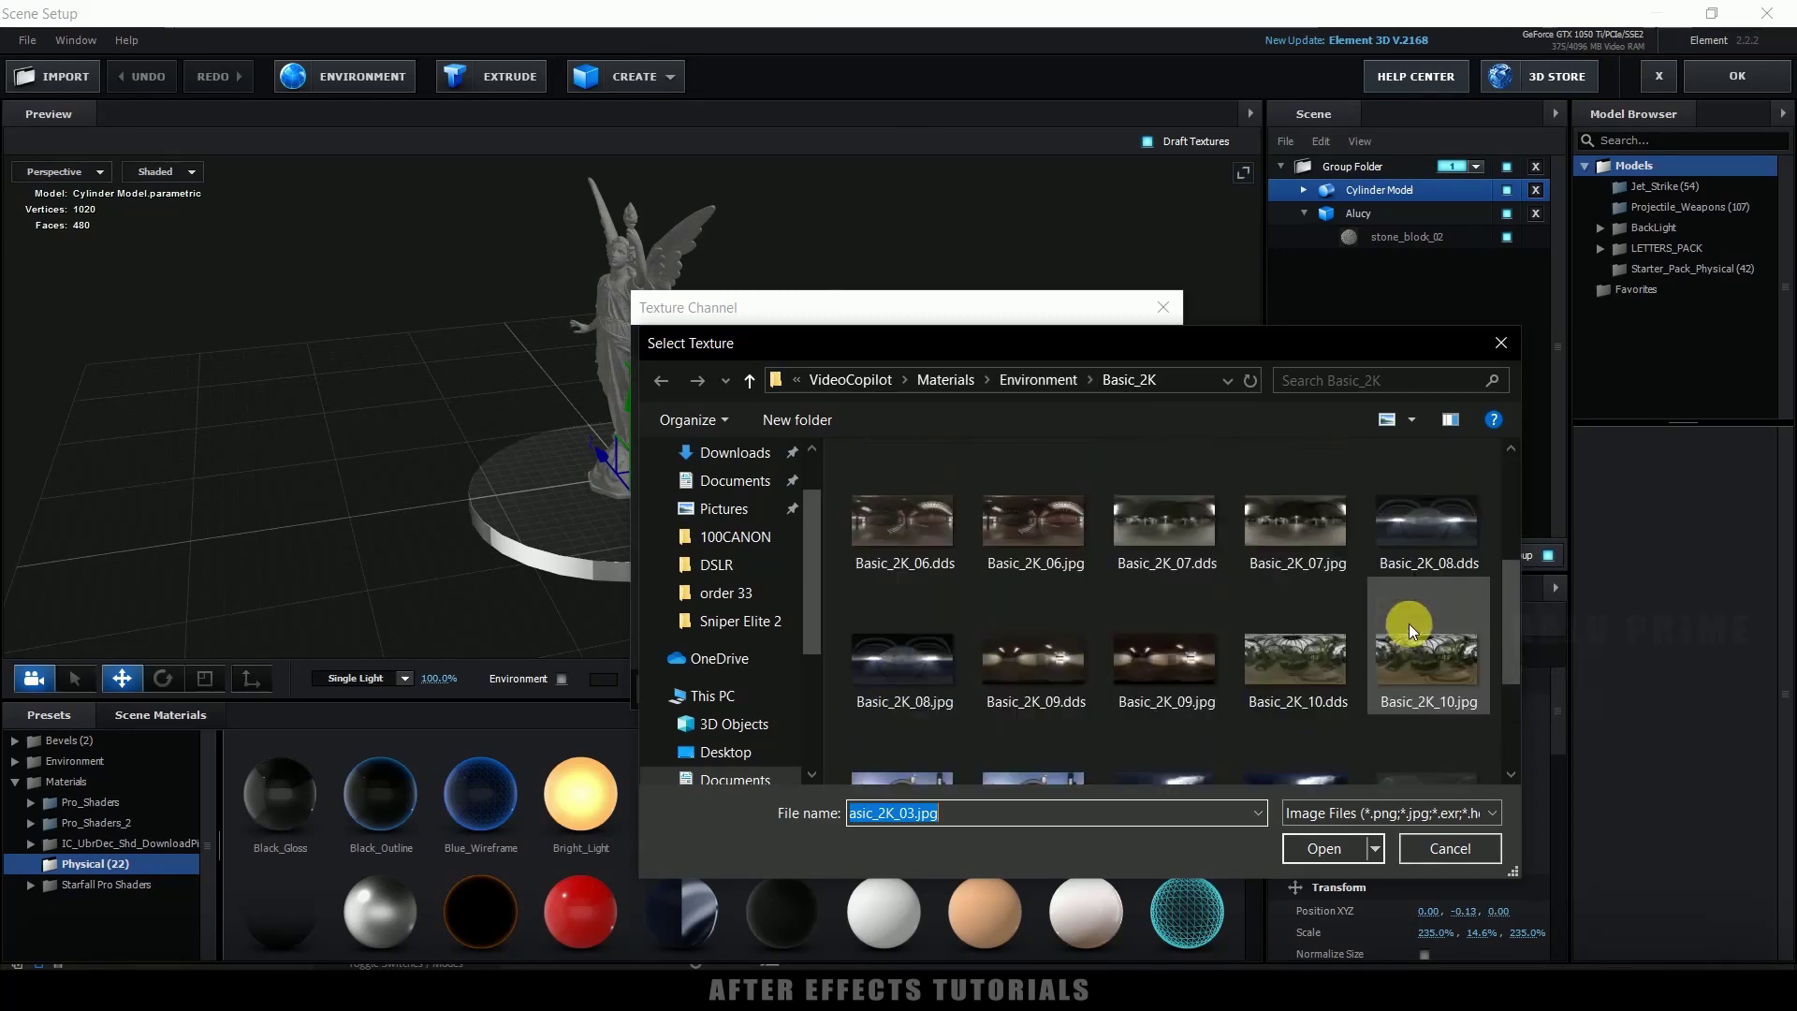
left_click(1035, 534)
left_click(1328, 847)
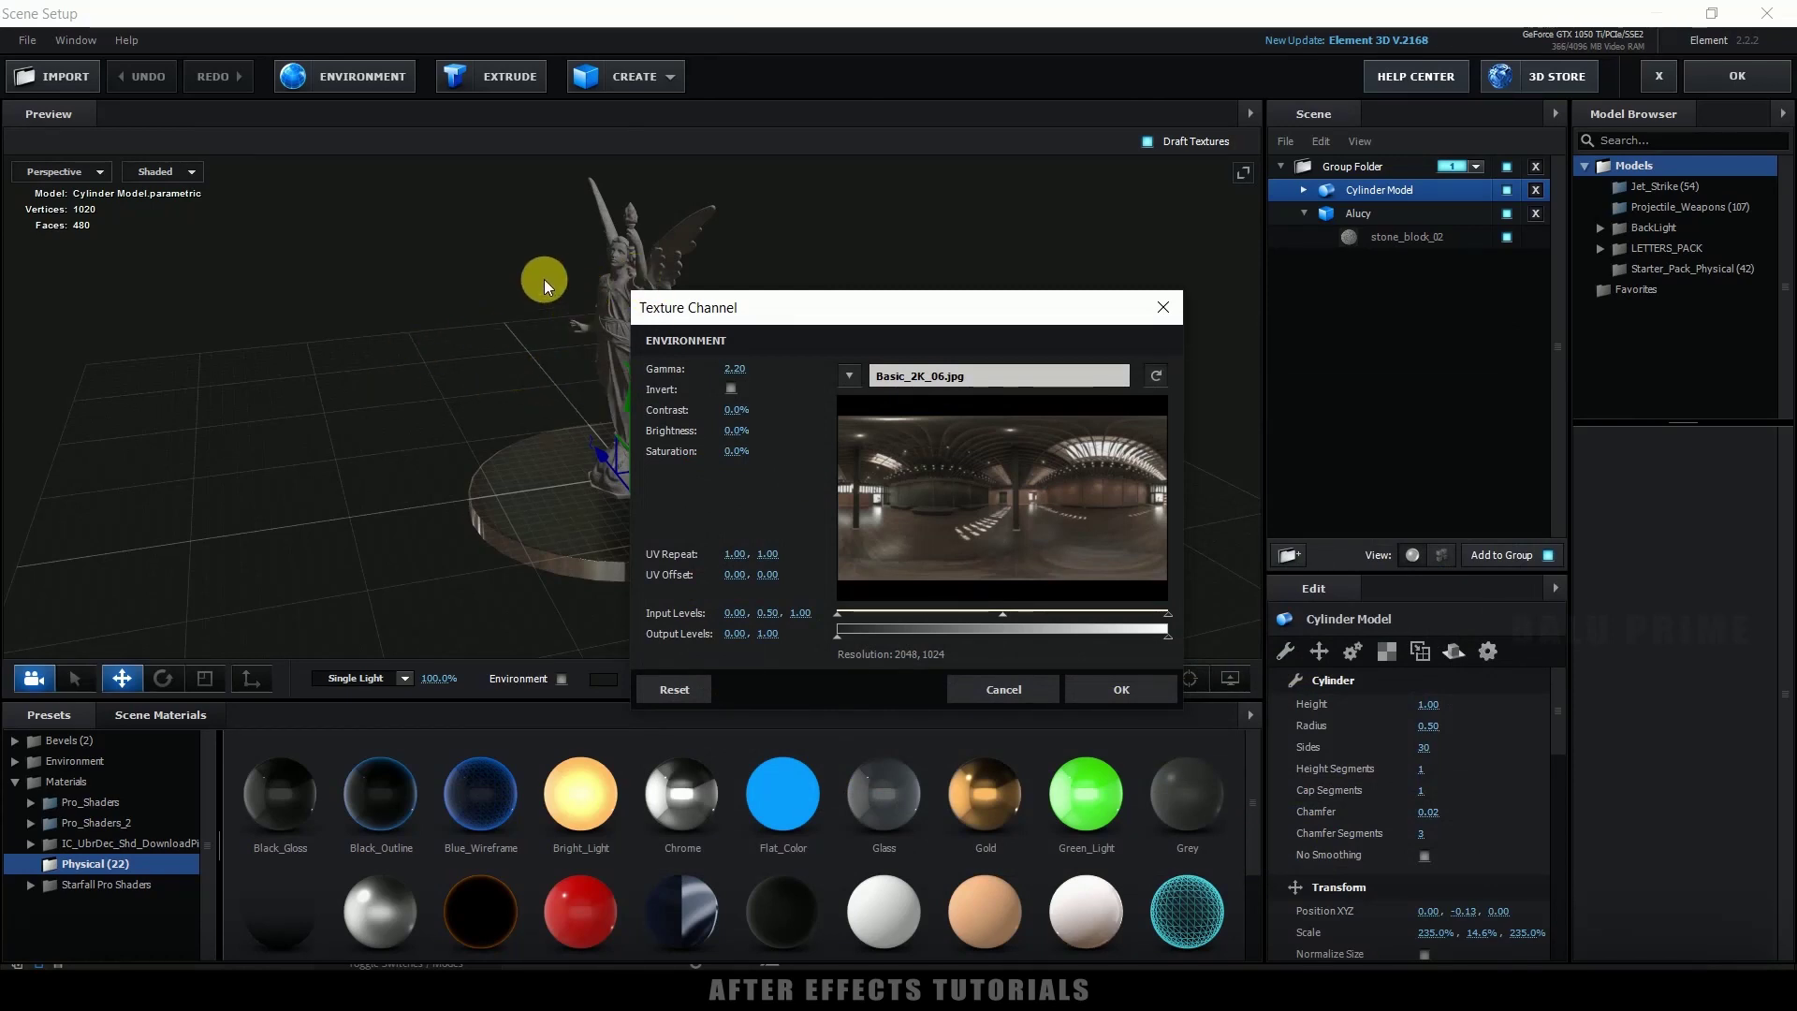
left_click(1116, 686)
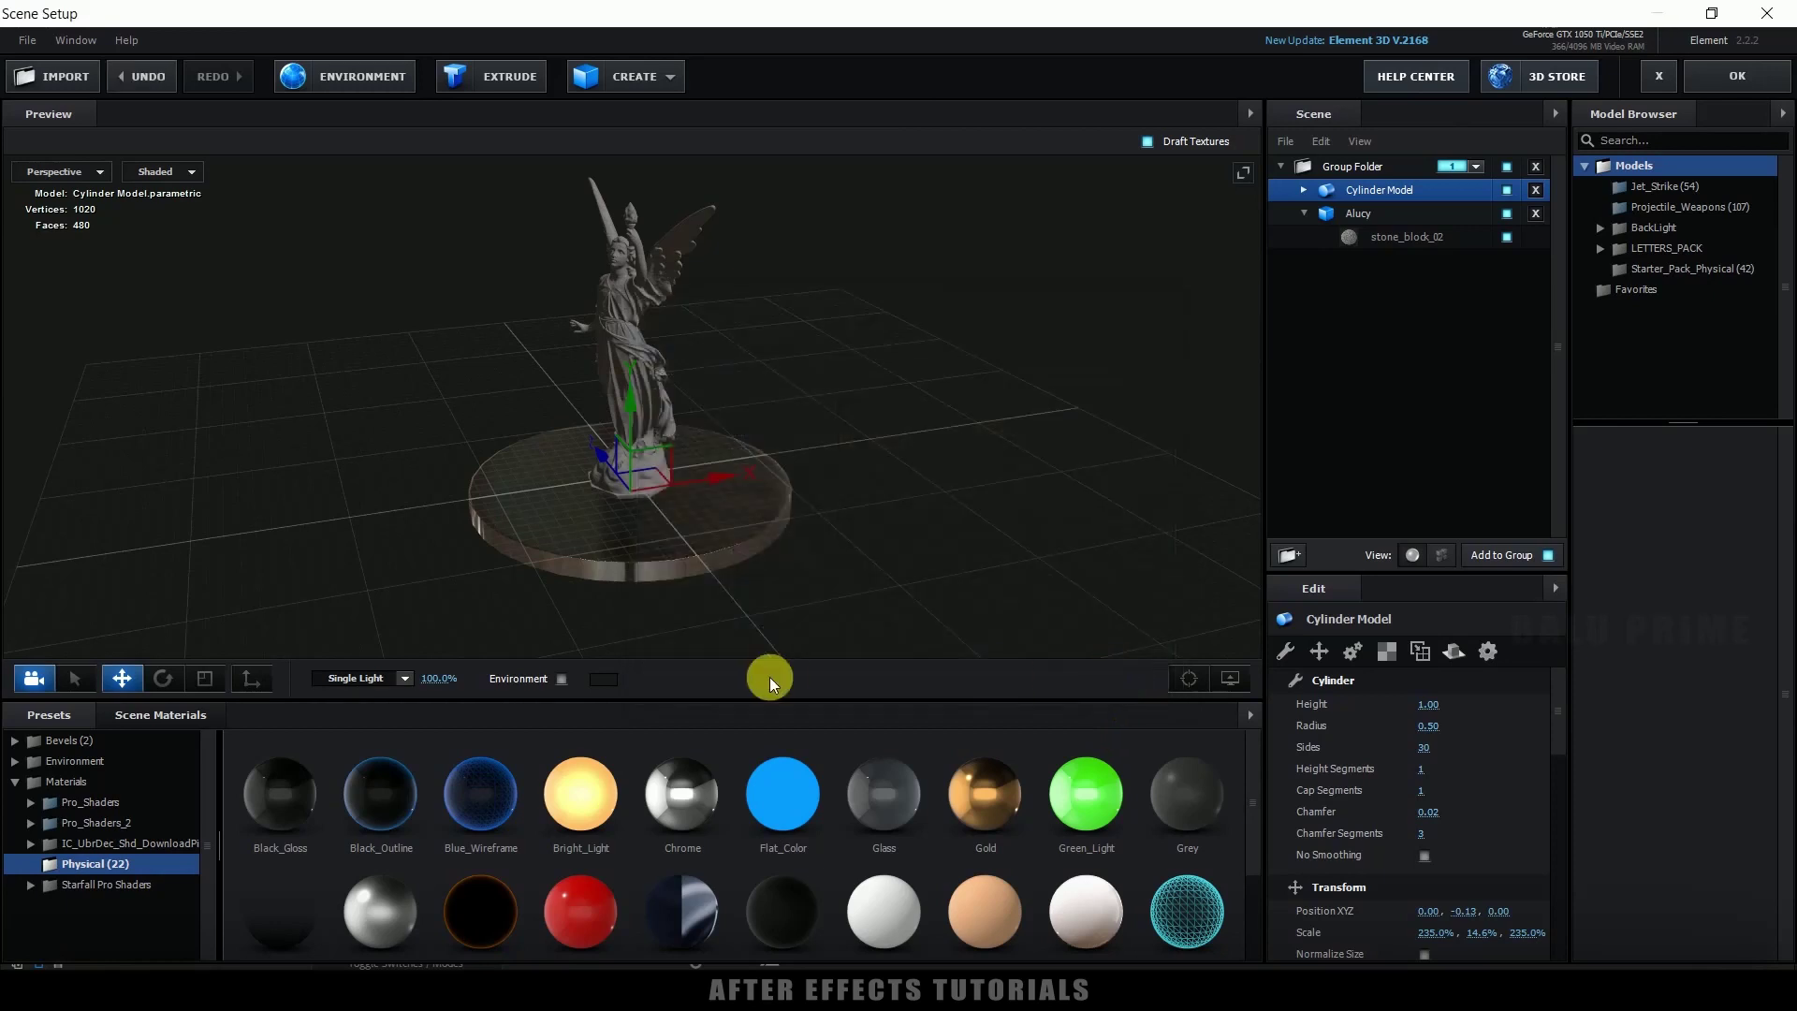
left_click(559, 679)
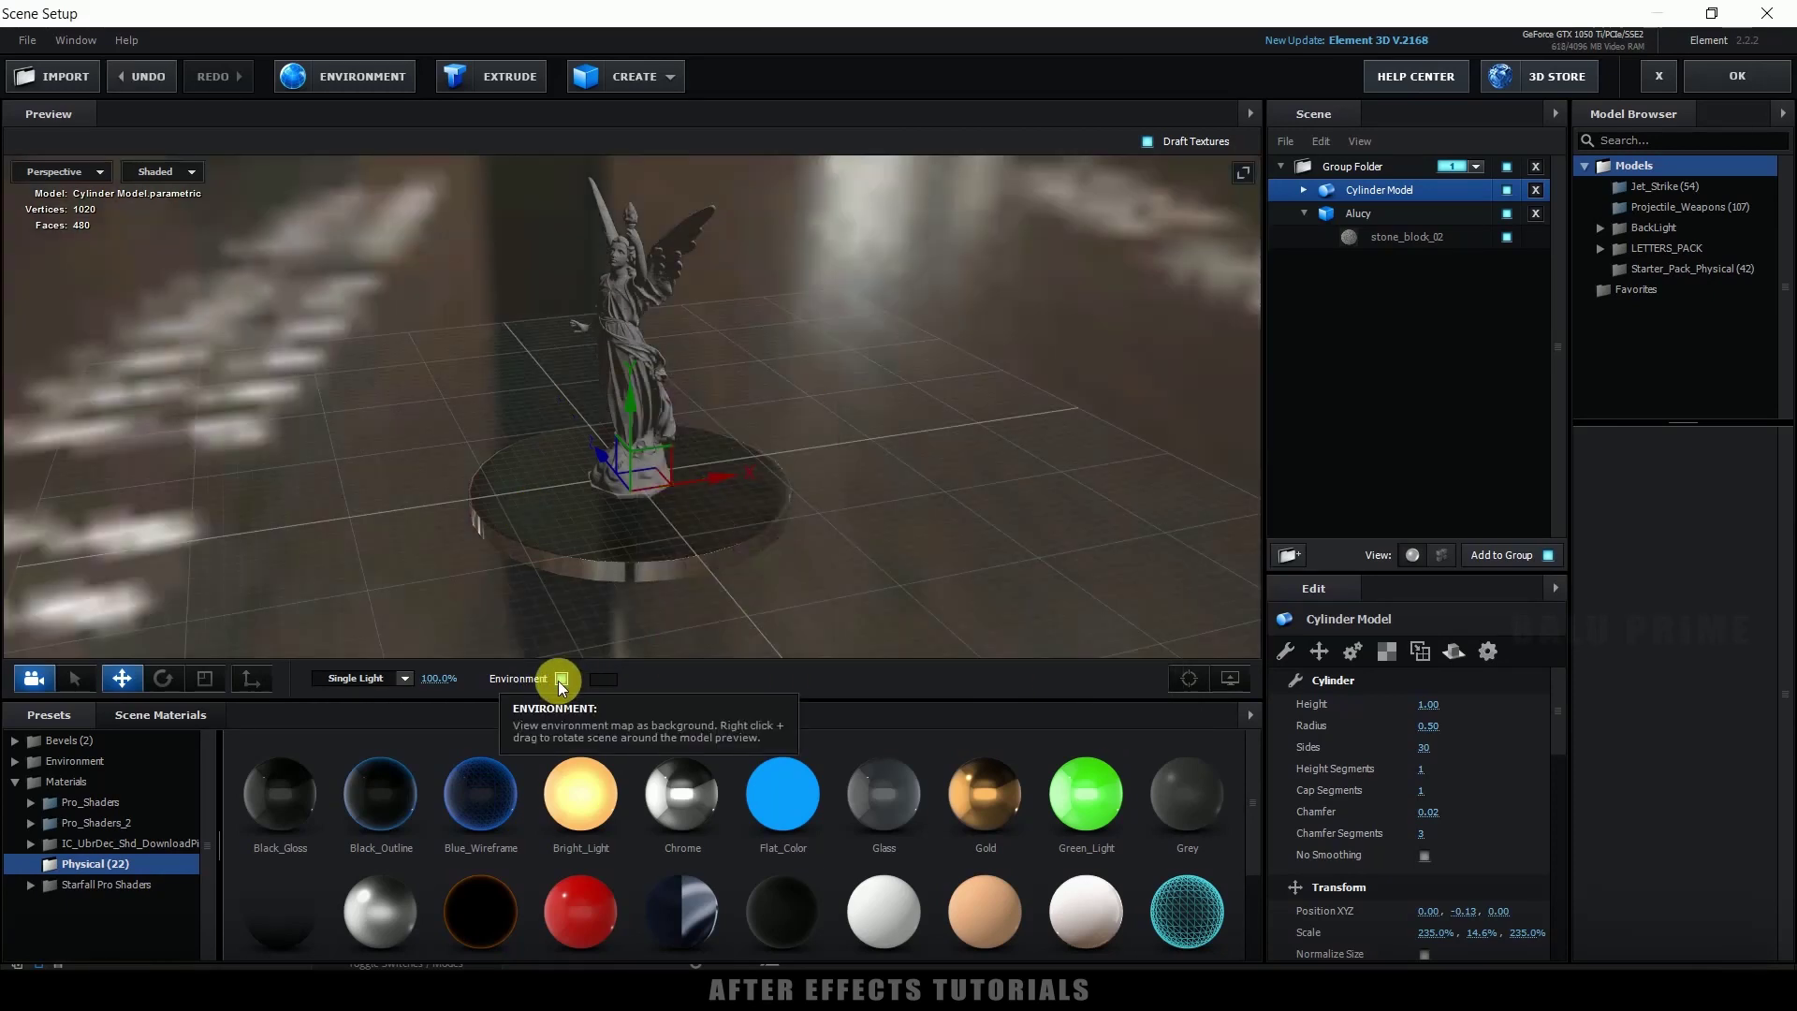
- Orbit to ground level and try Basic_2K_14.jpg as the environment map
mouse_move(943, 440)
left_mouse_down()
mouse_move(622, 469)
mouse_move(846, 538)
left_mouse_up()
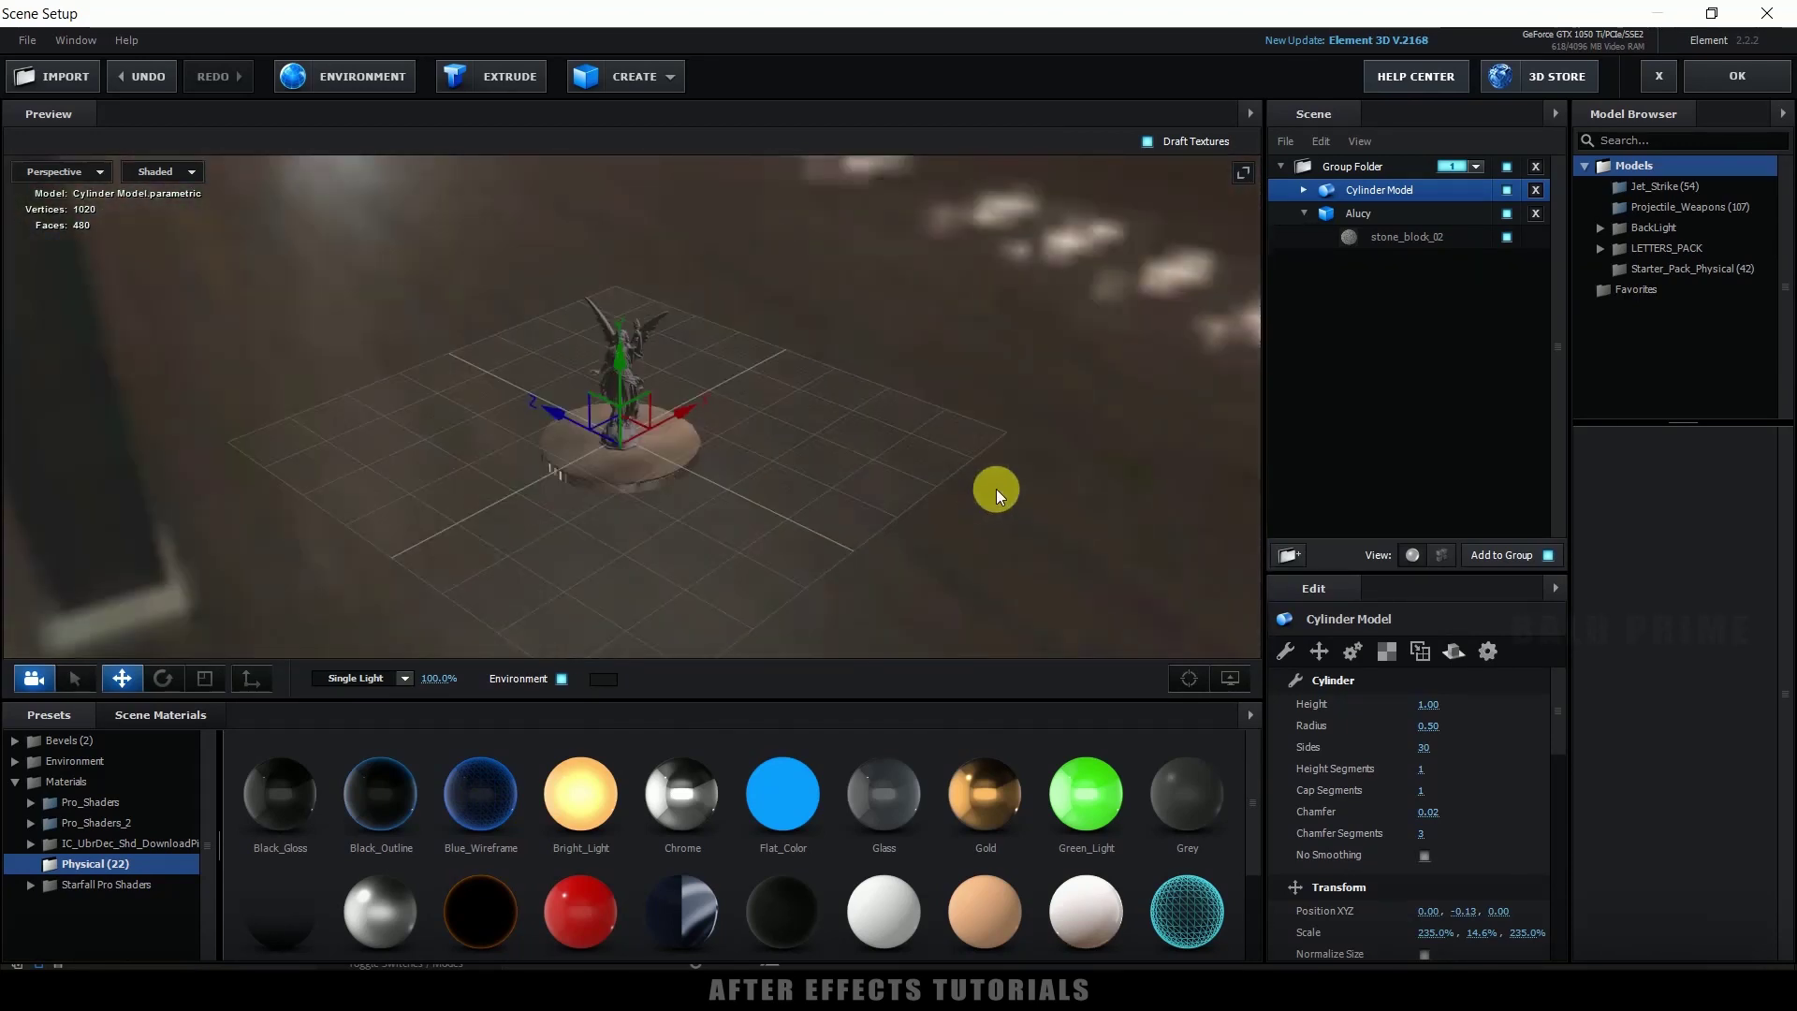
scroll(847, 536, "up", 5)
scroll(845, 536, "up", 3)
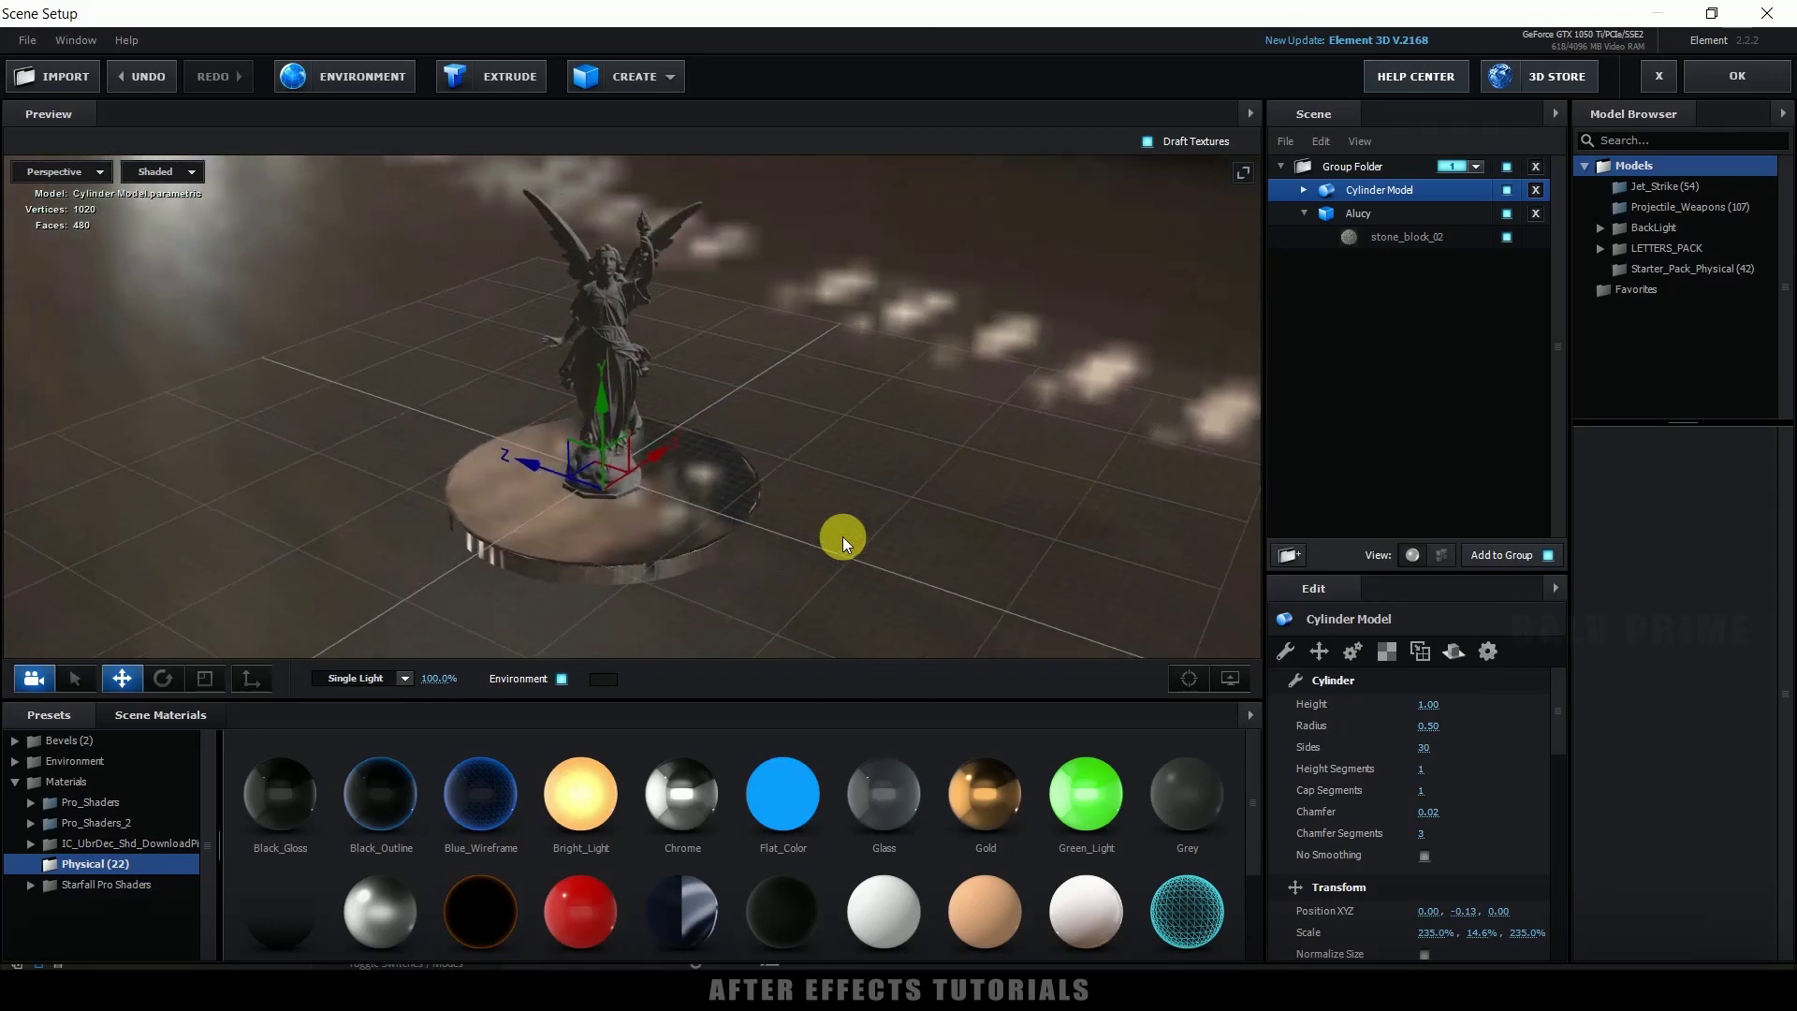
left_click(341, 79)
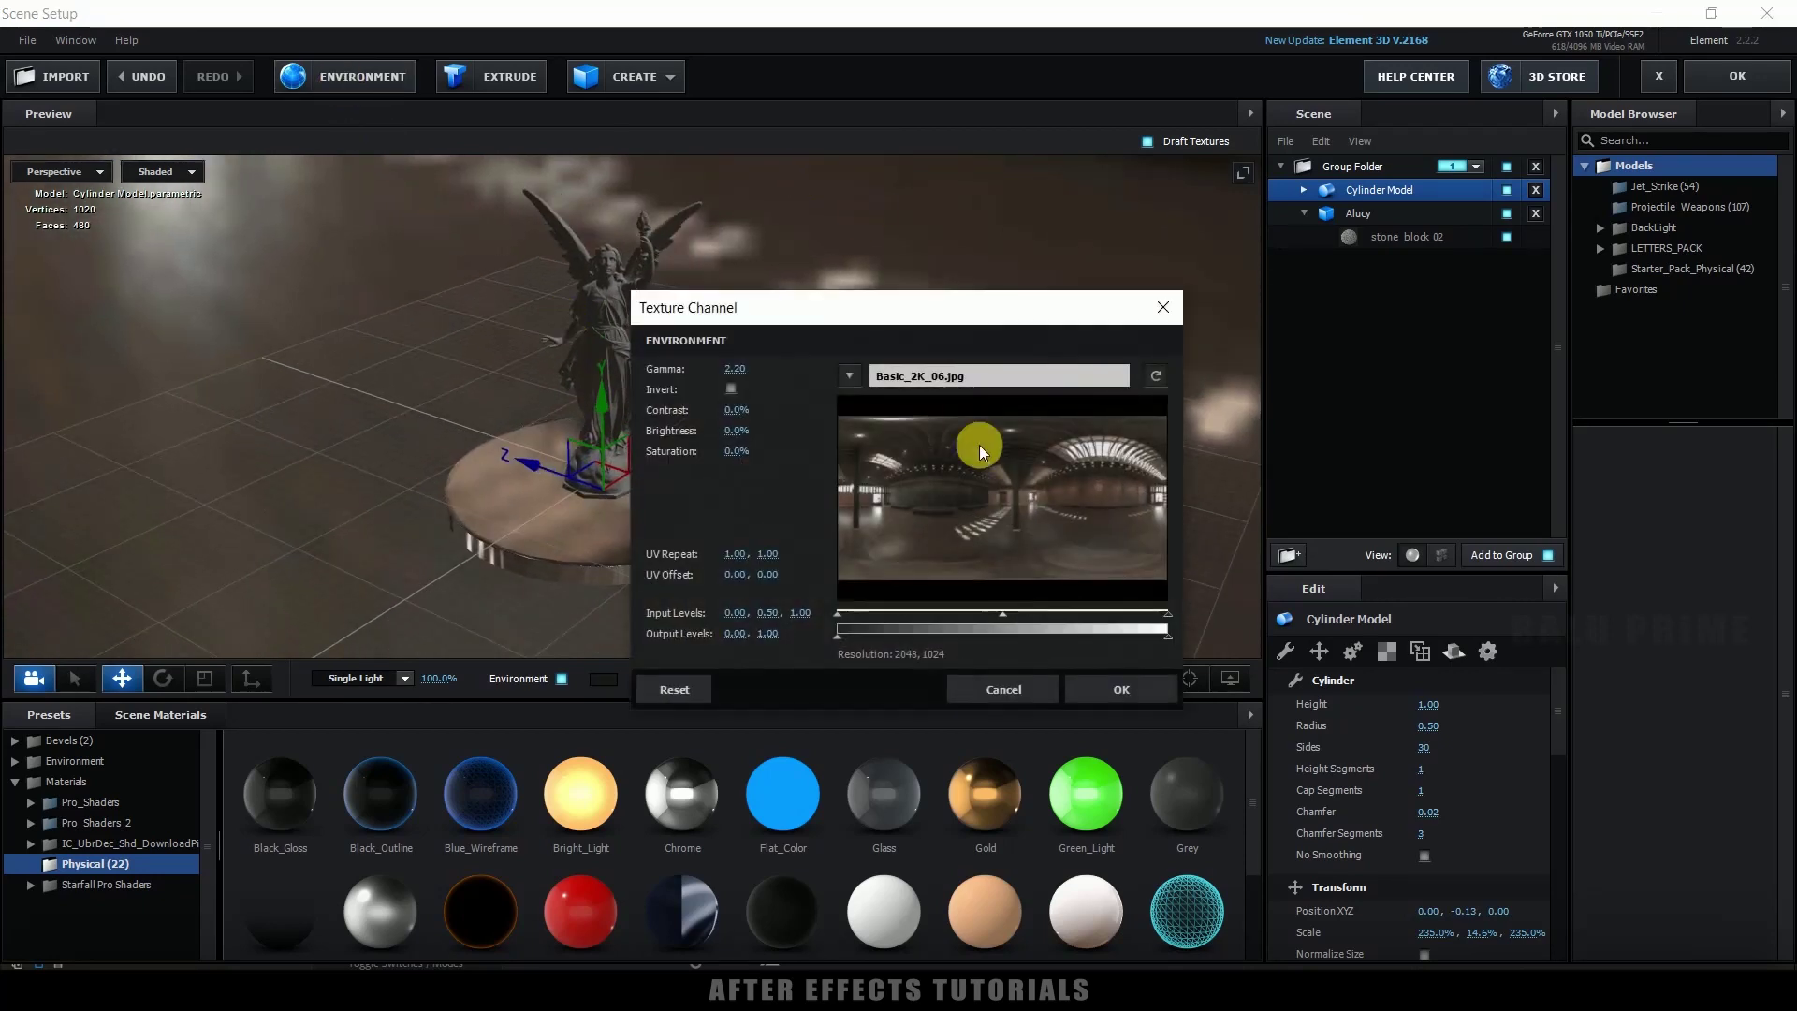
left_click(908, 374)
scroll(1085, 574, "down", 3)
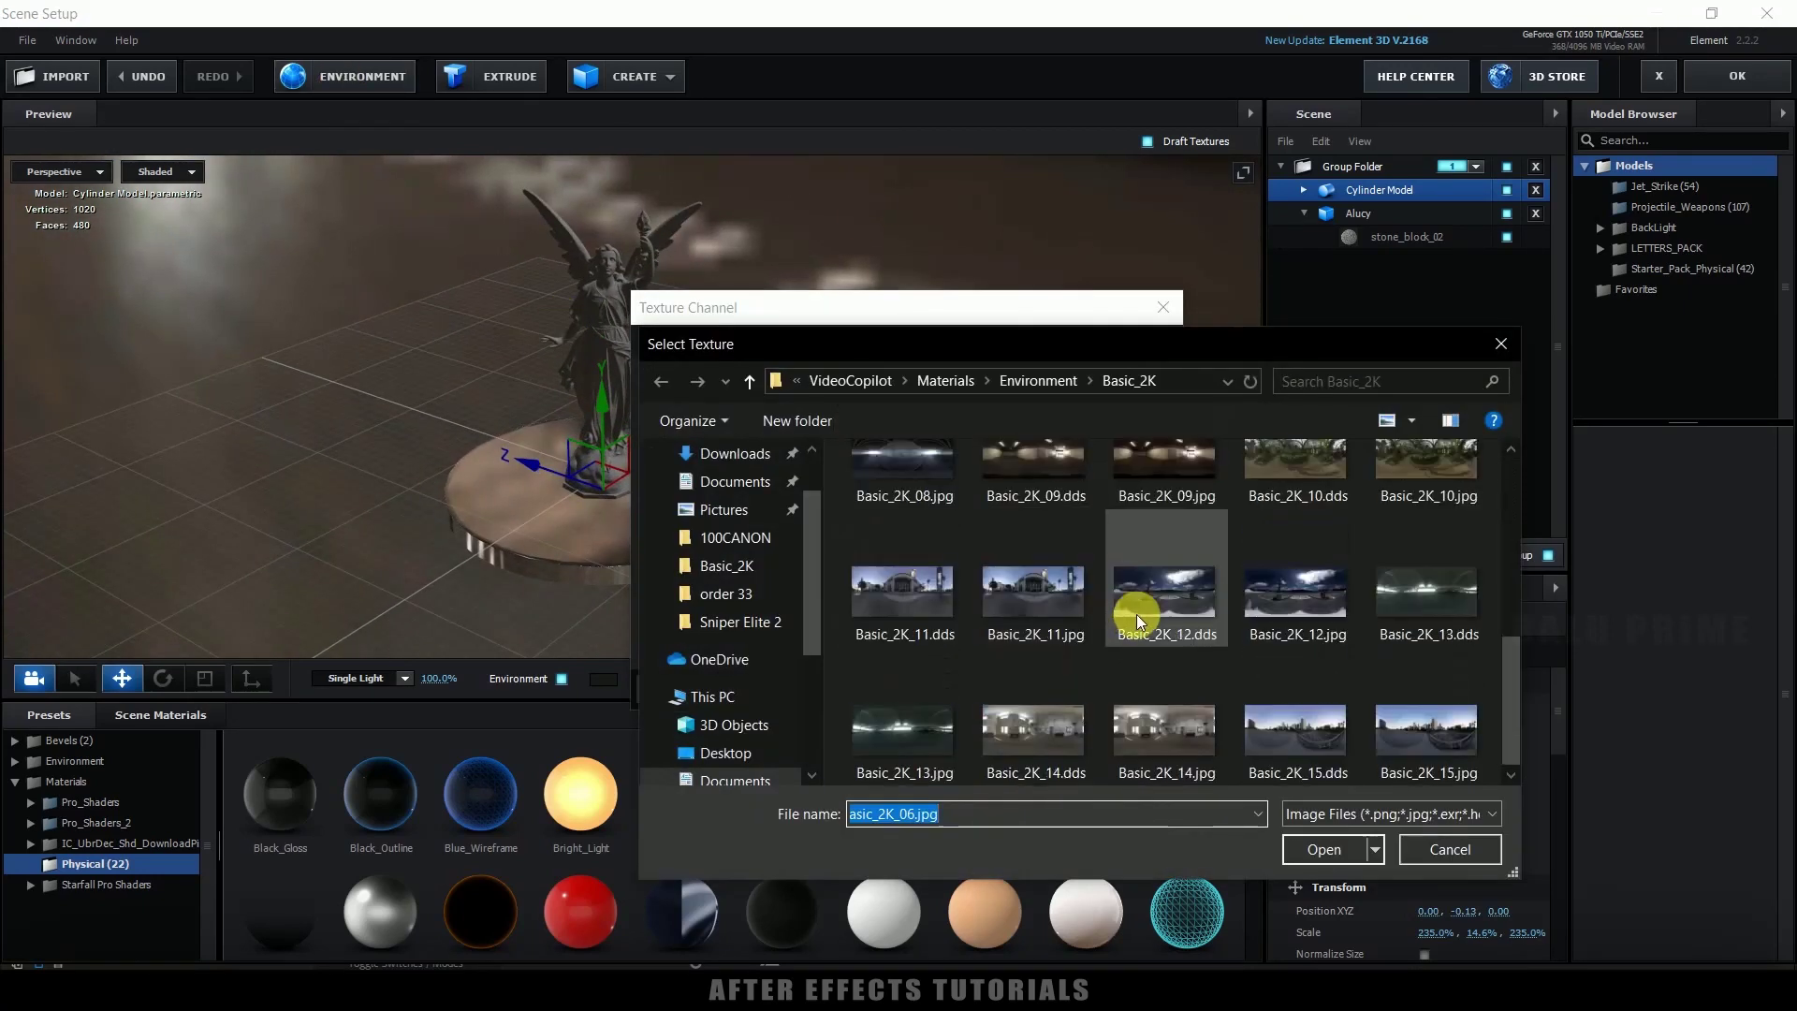
left_click(1195, 743)
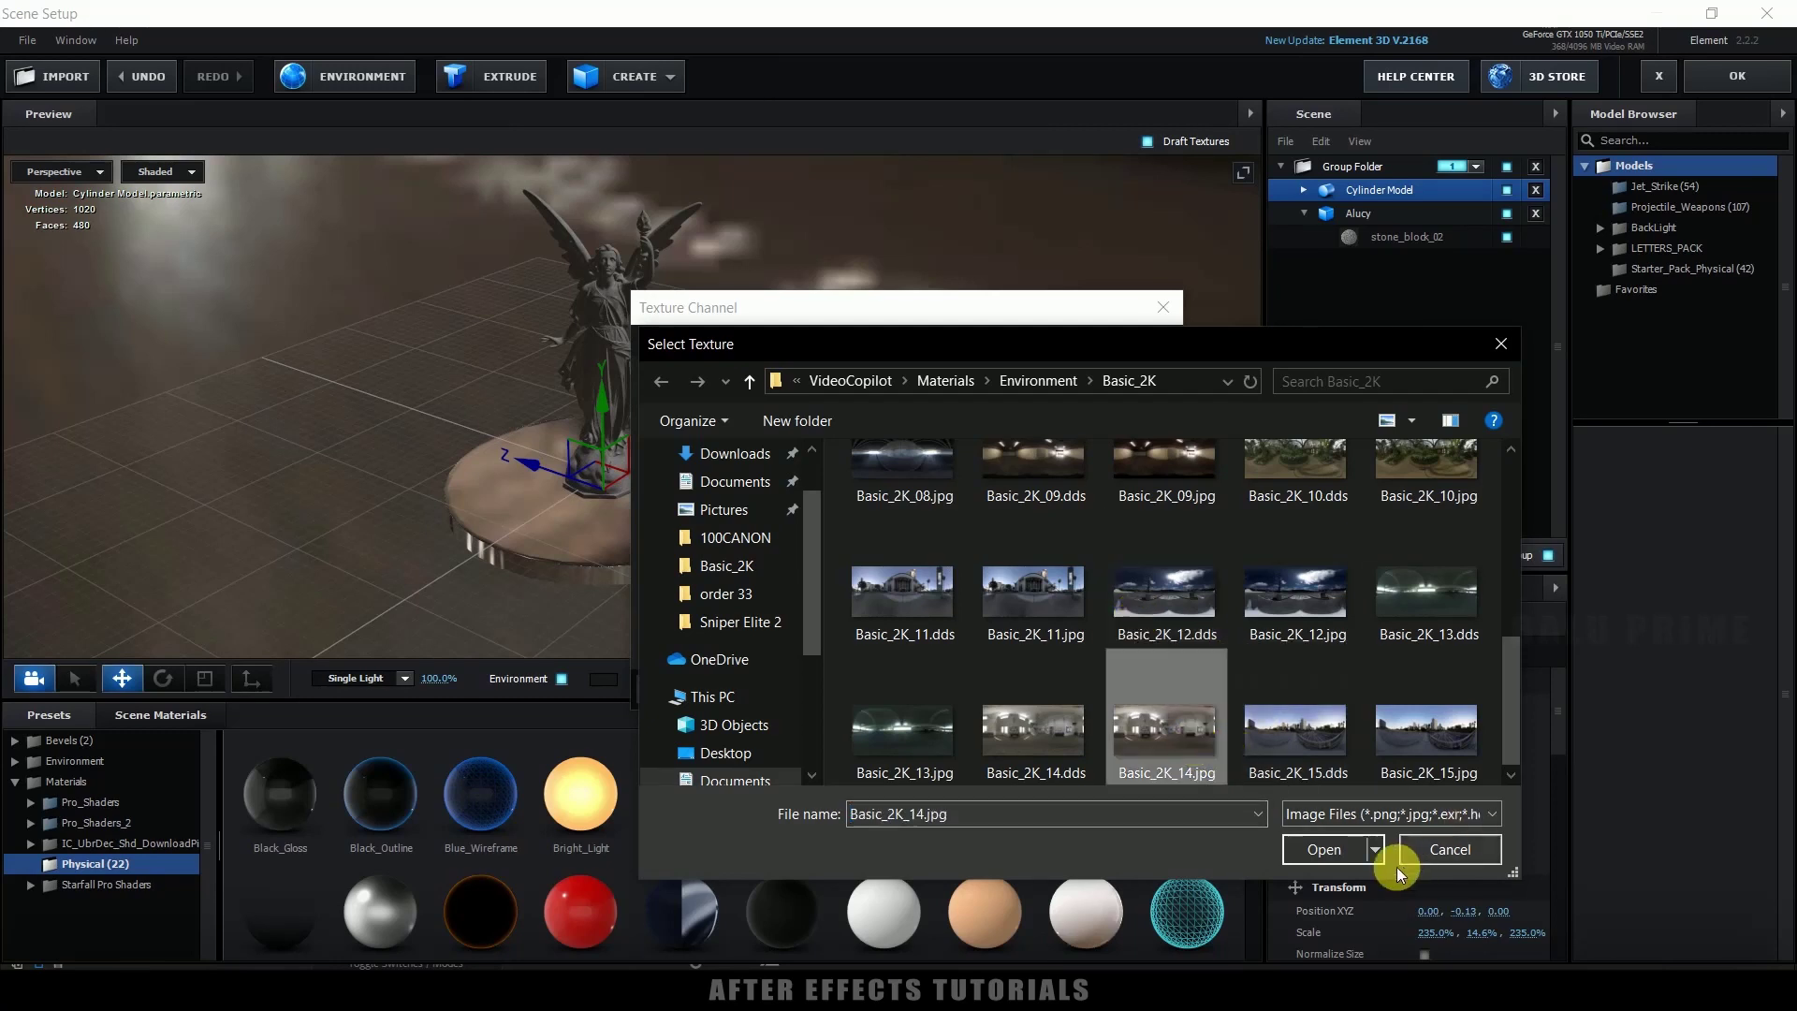
left_click(1334, 851)
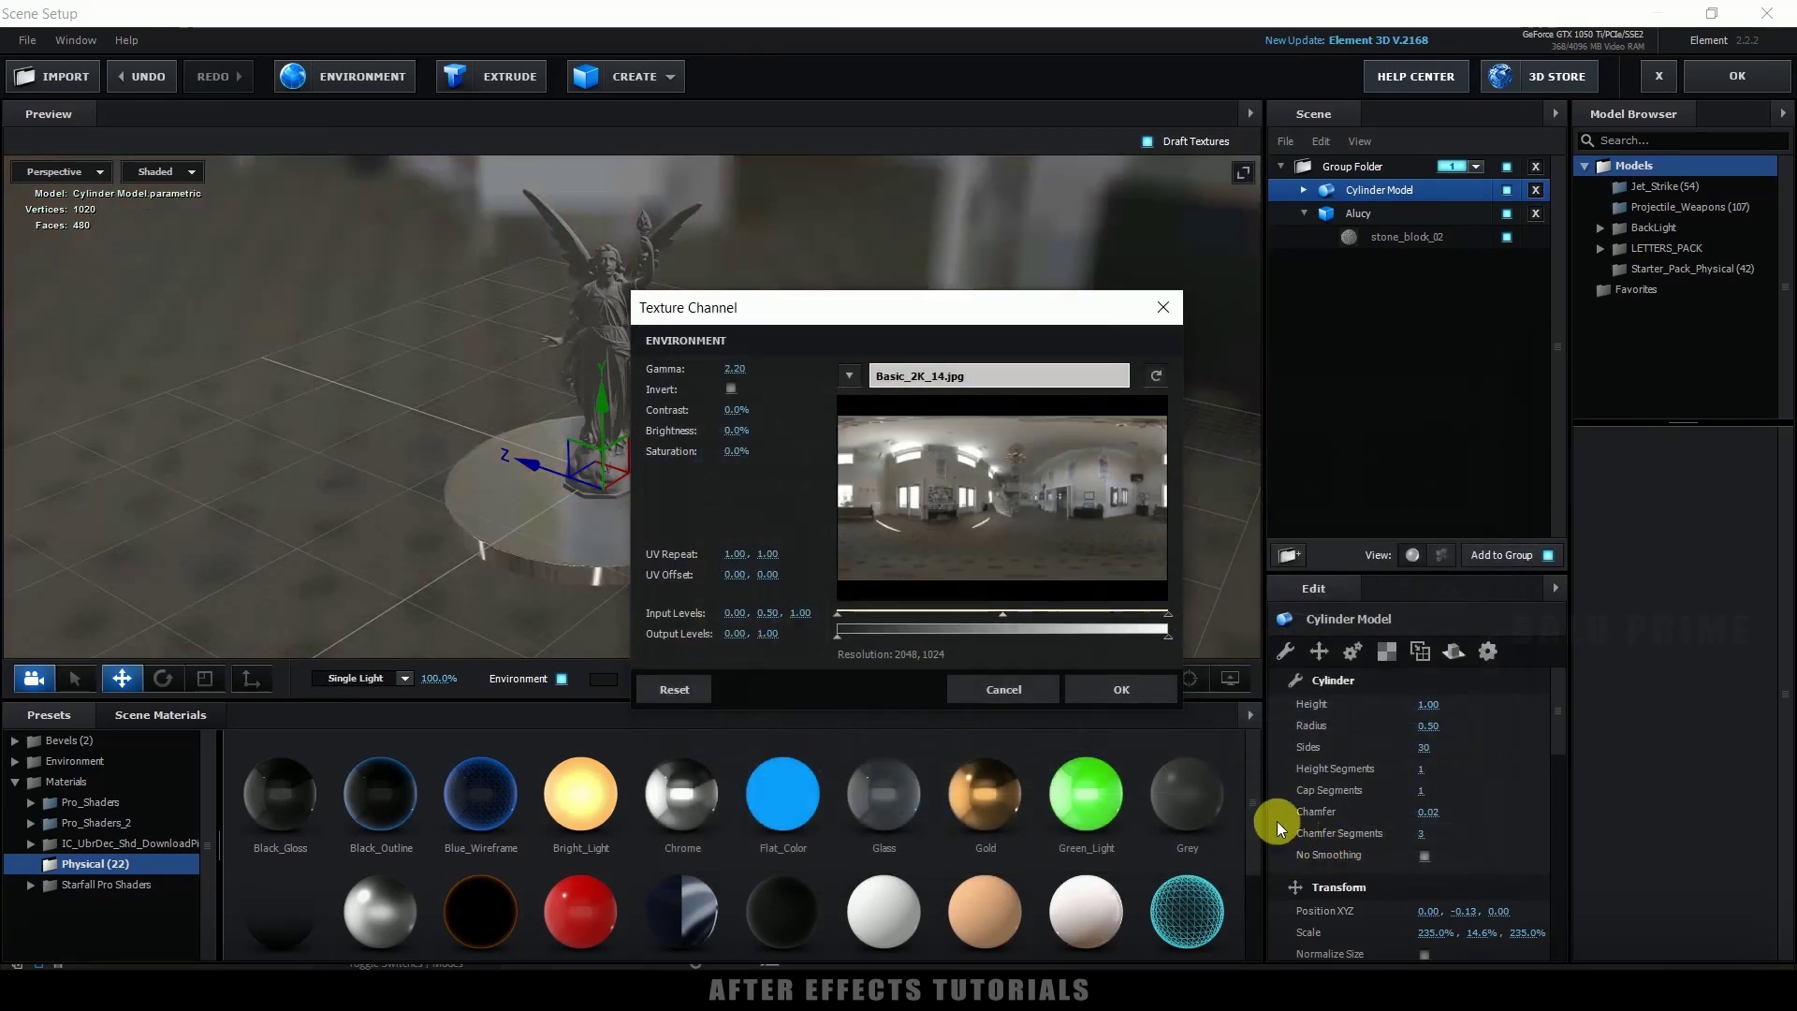
left_click(1110, 688)
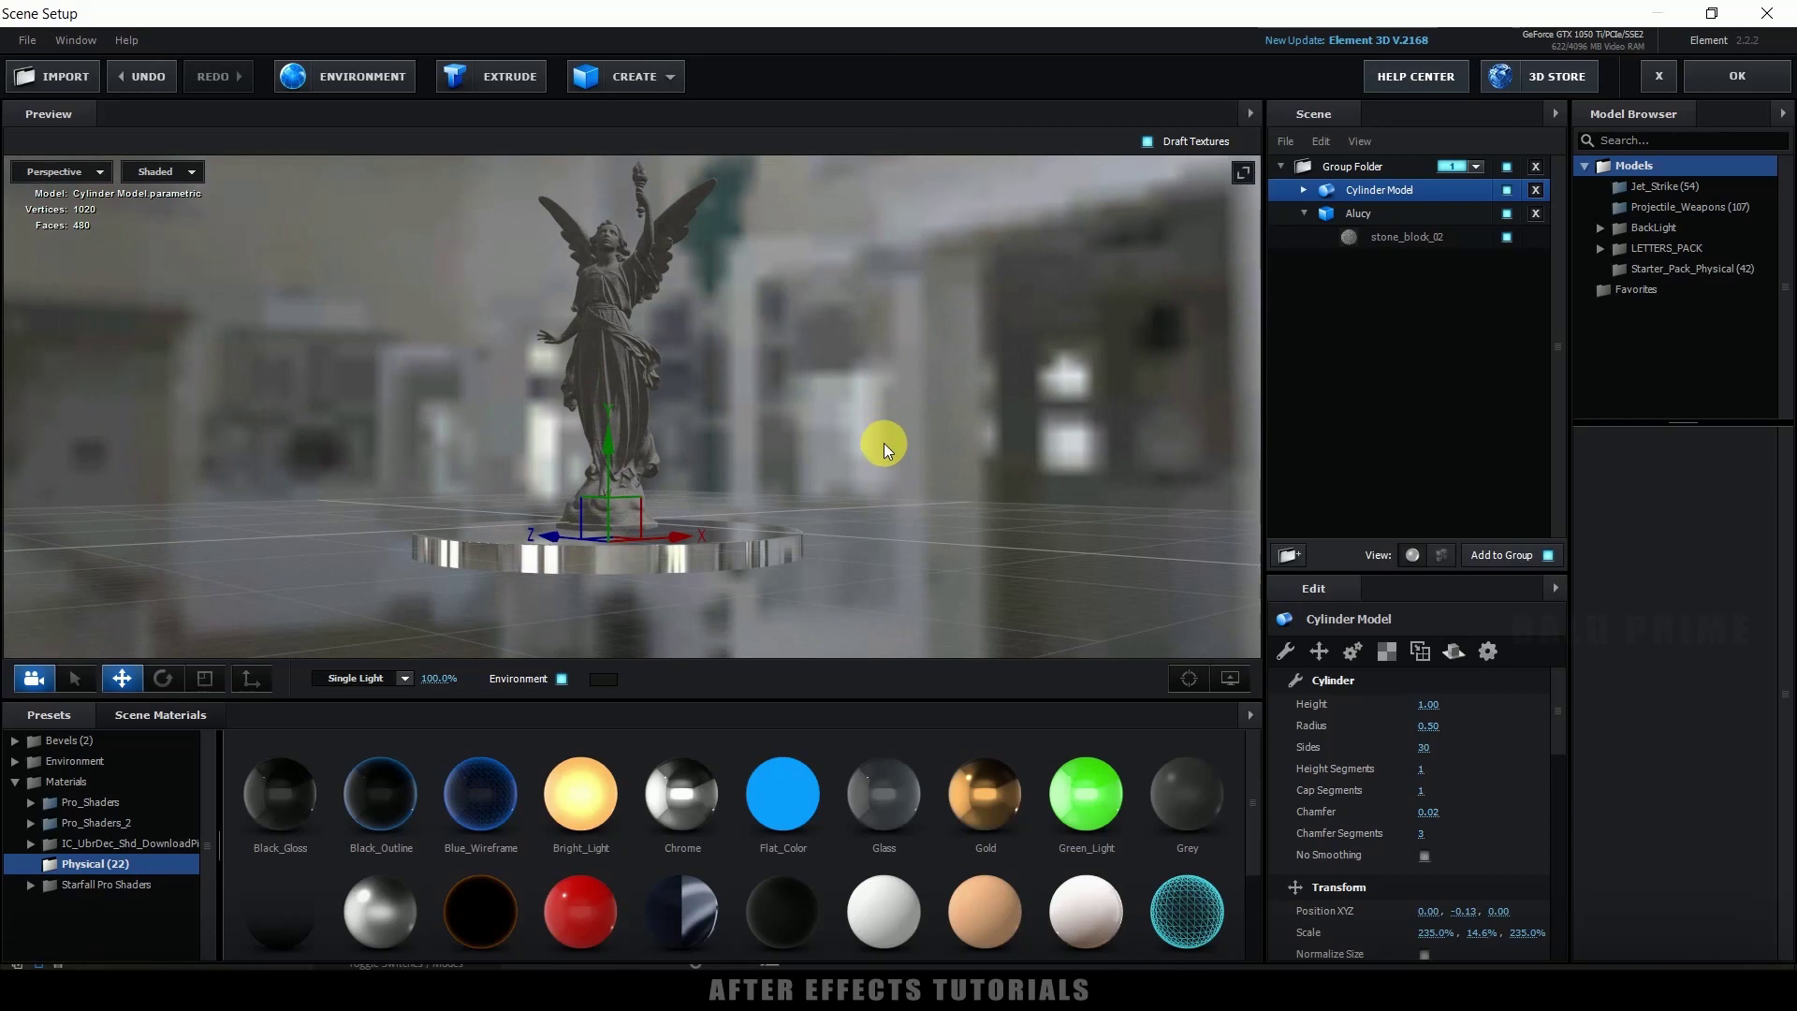
- Orbit to look down and switch the environment map to Basic_2K_06.dds
left_click_drag(884, 442, 435, 153)
left_click(342, 78)
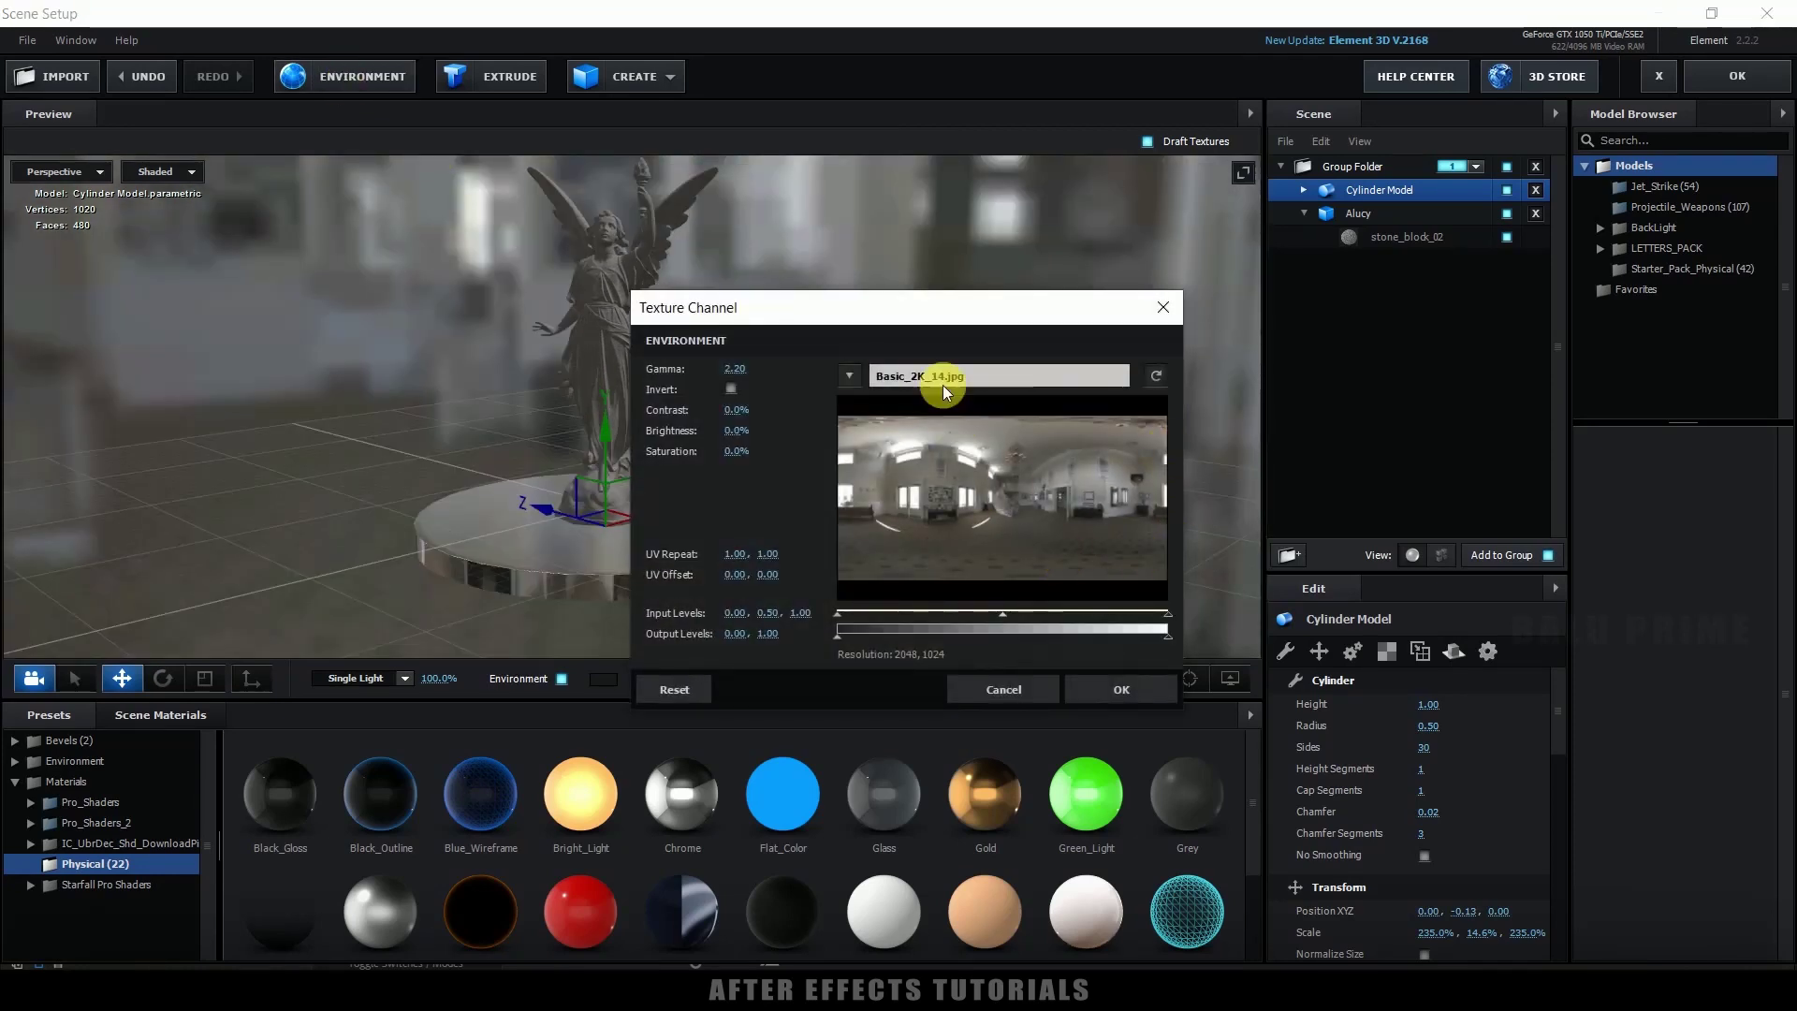
left_click(990, 454)
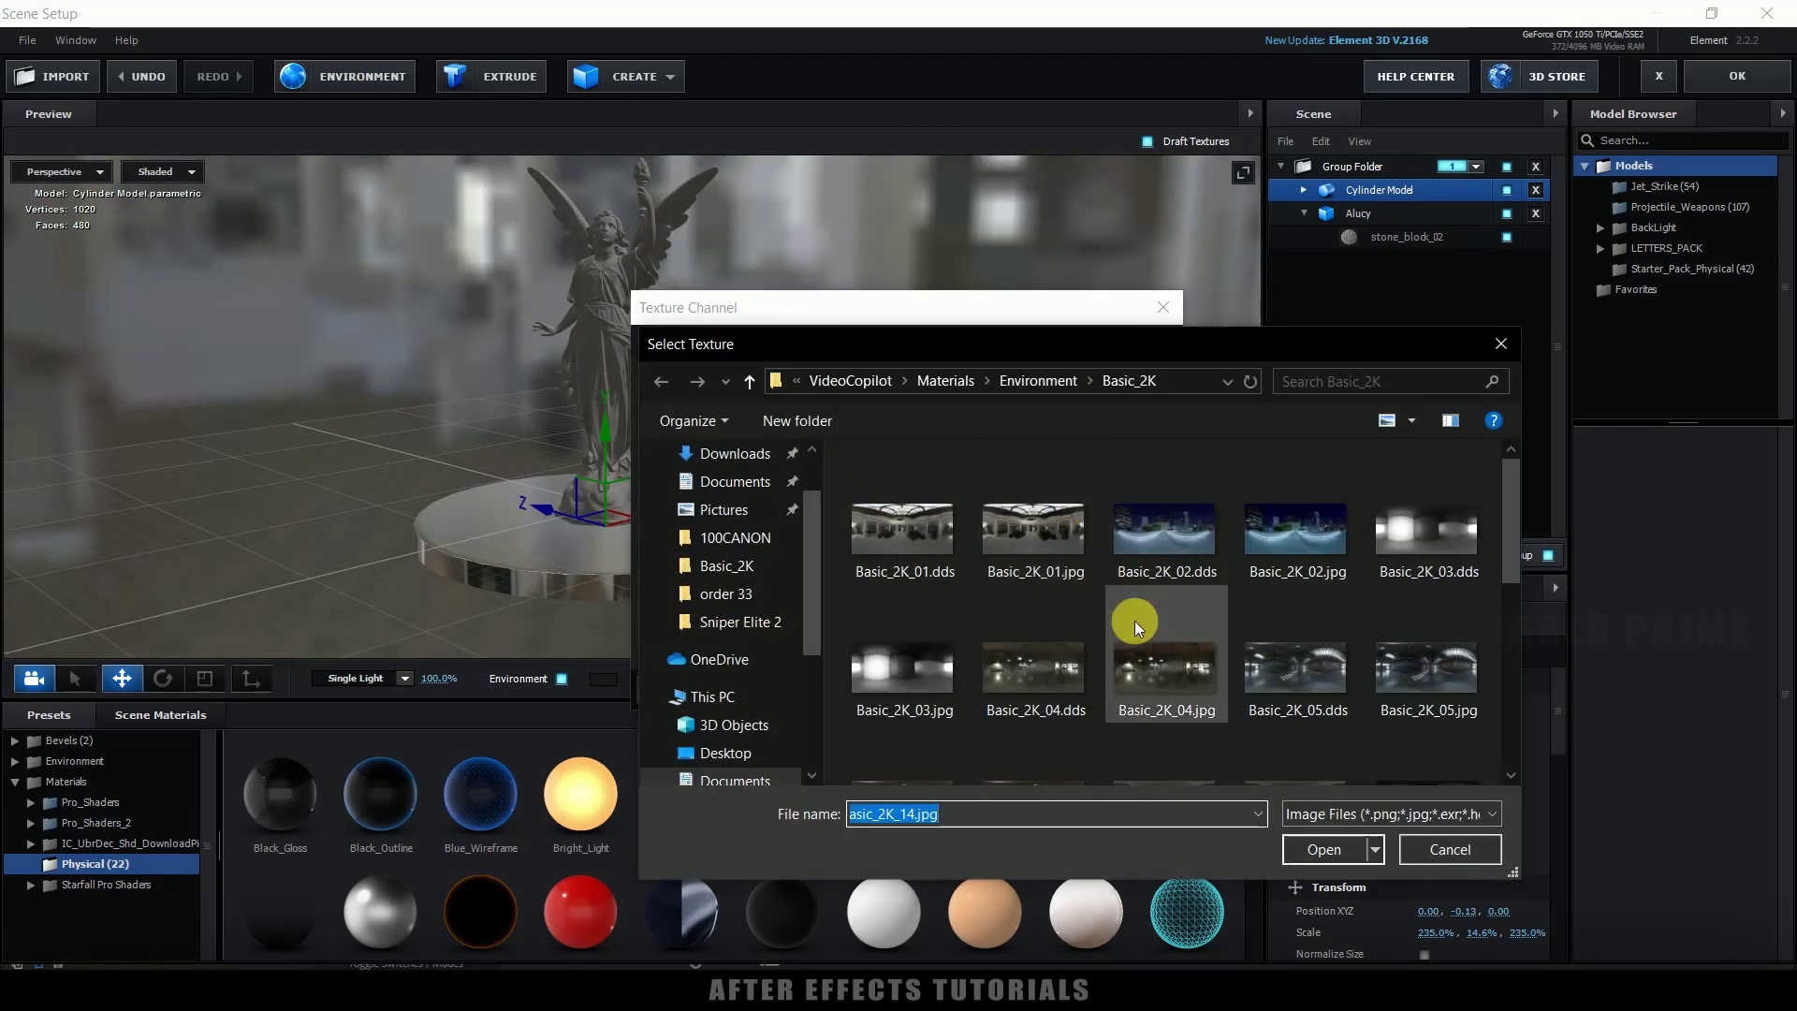
scroll(1135, 620, "down", 1)
left_click(902, 732)
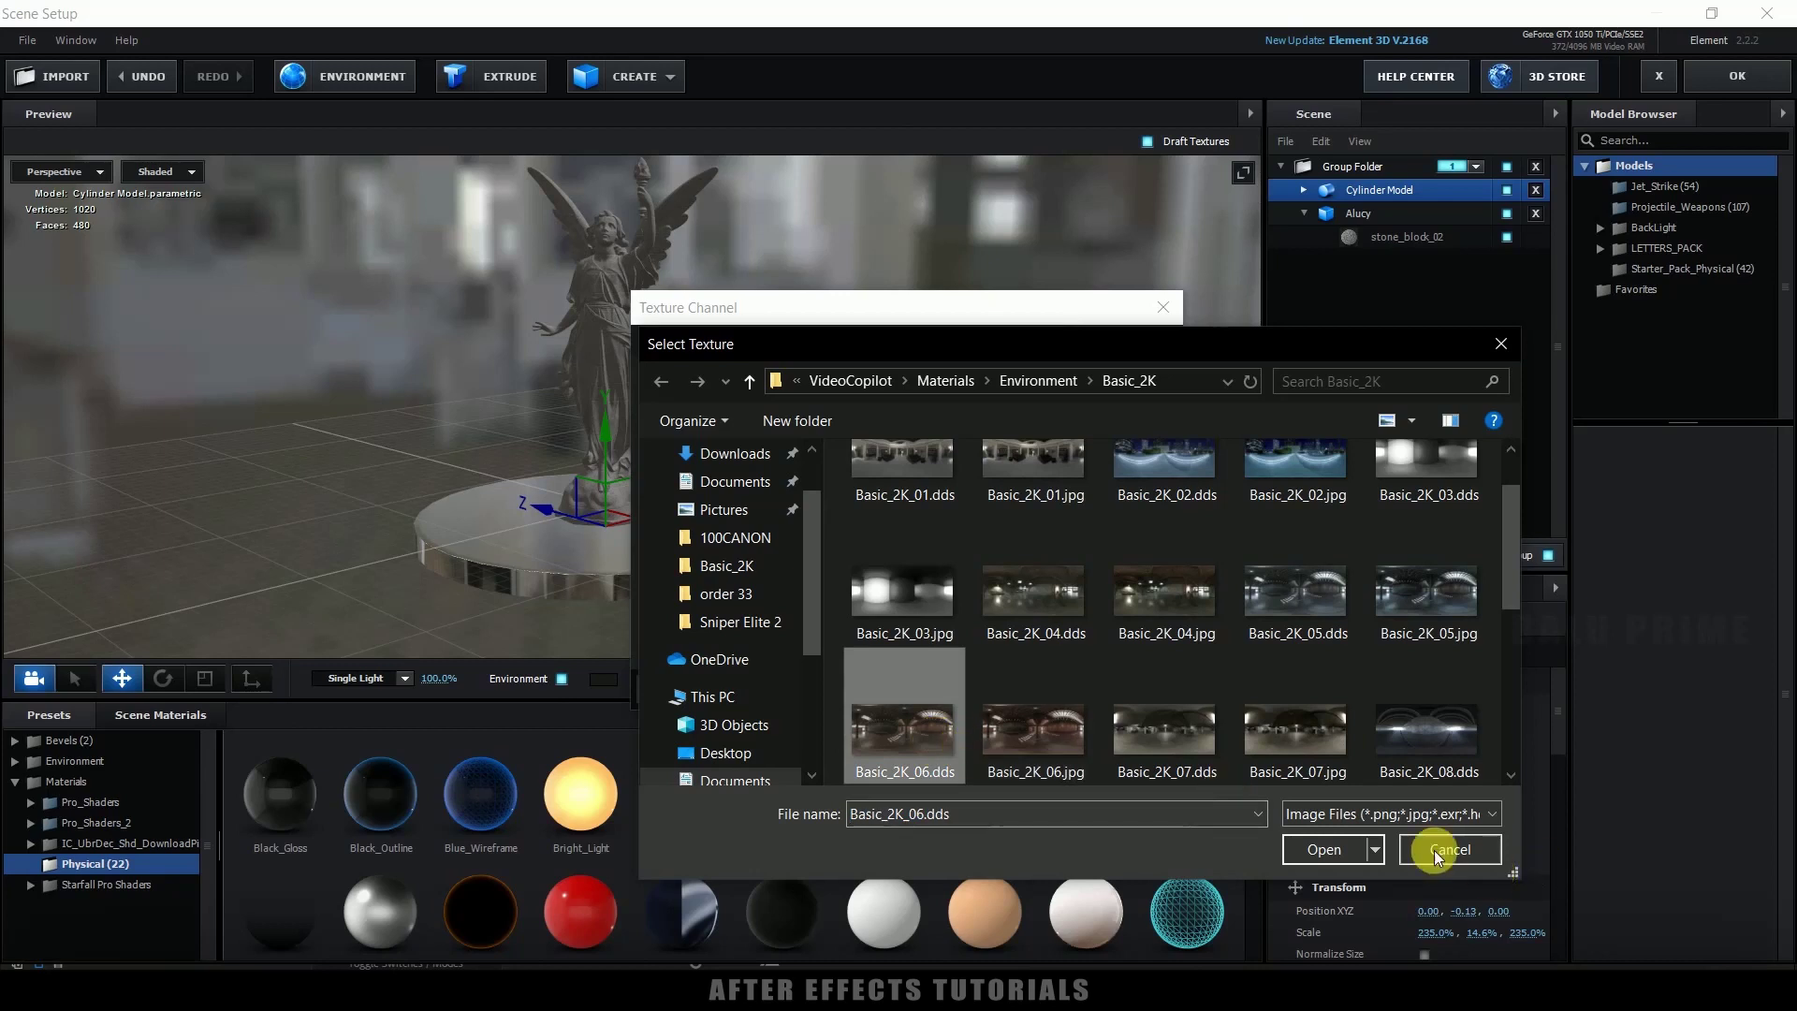
left_click(1322, 850)
left_click(1119, 688)
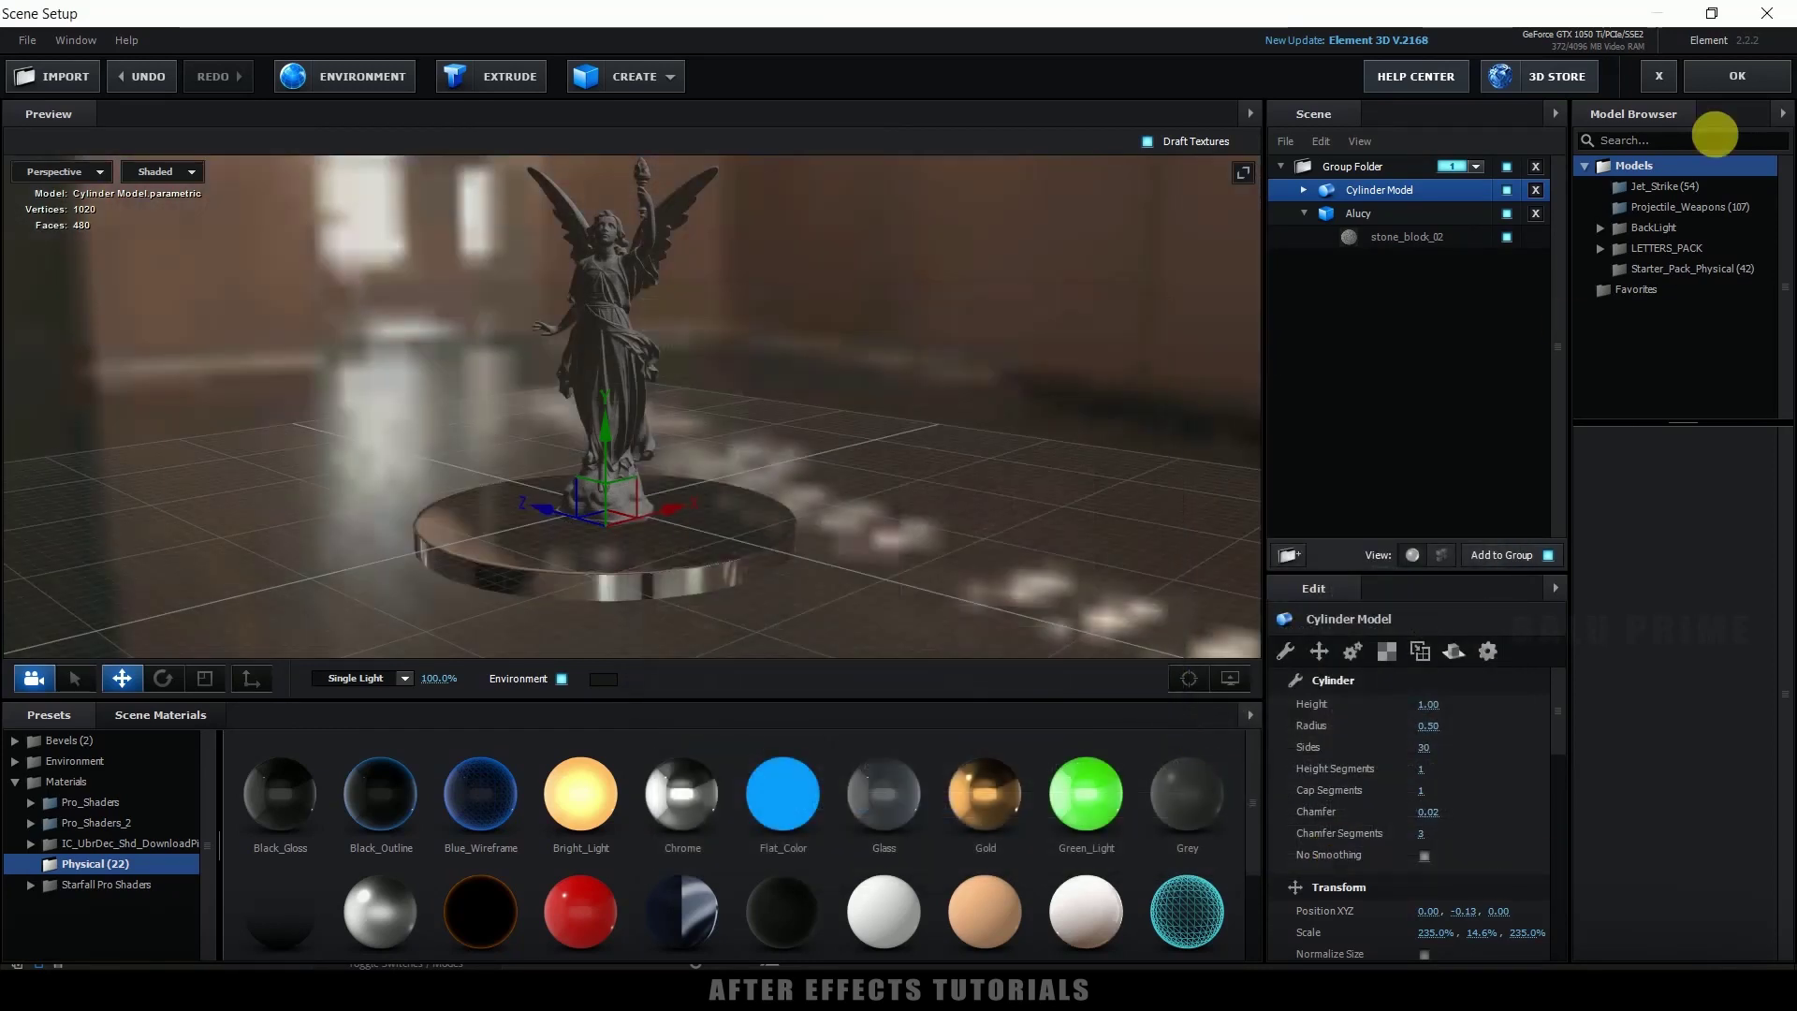
- Accept the Scene Setup changes and play back Comp 1
left_click(1712, 85)
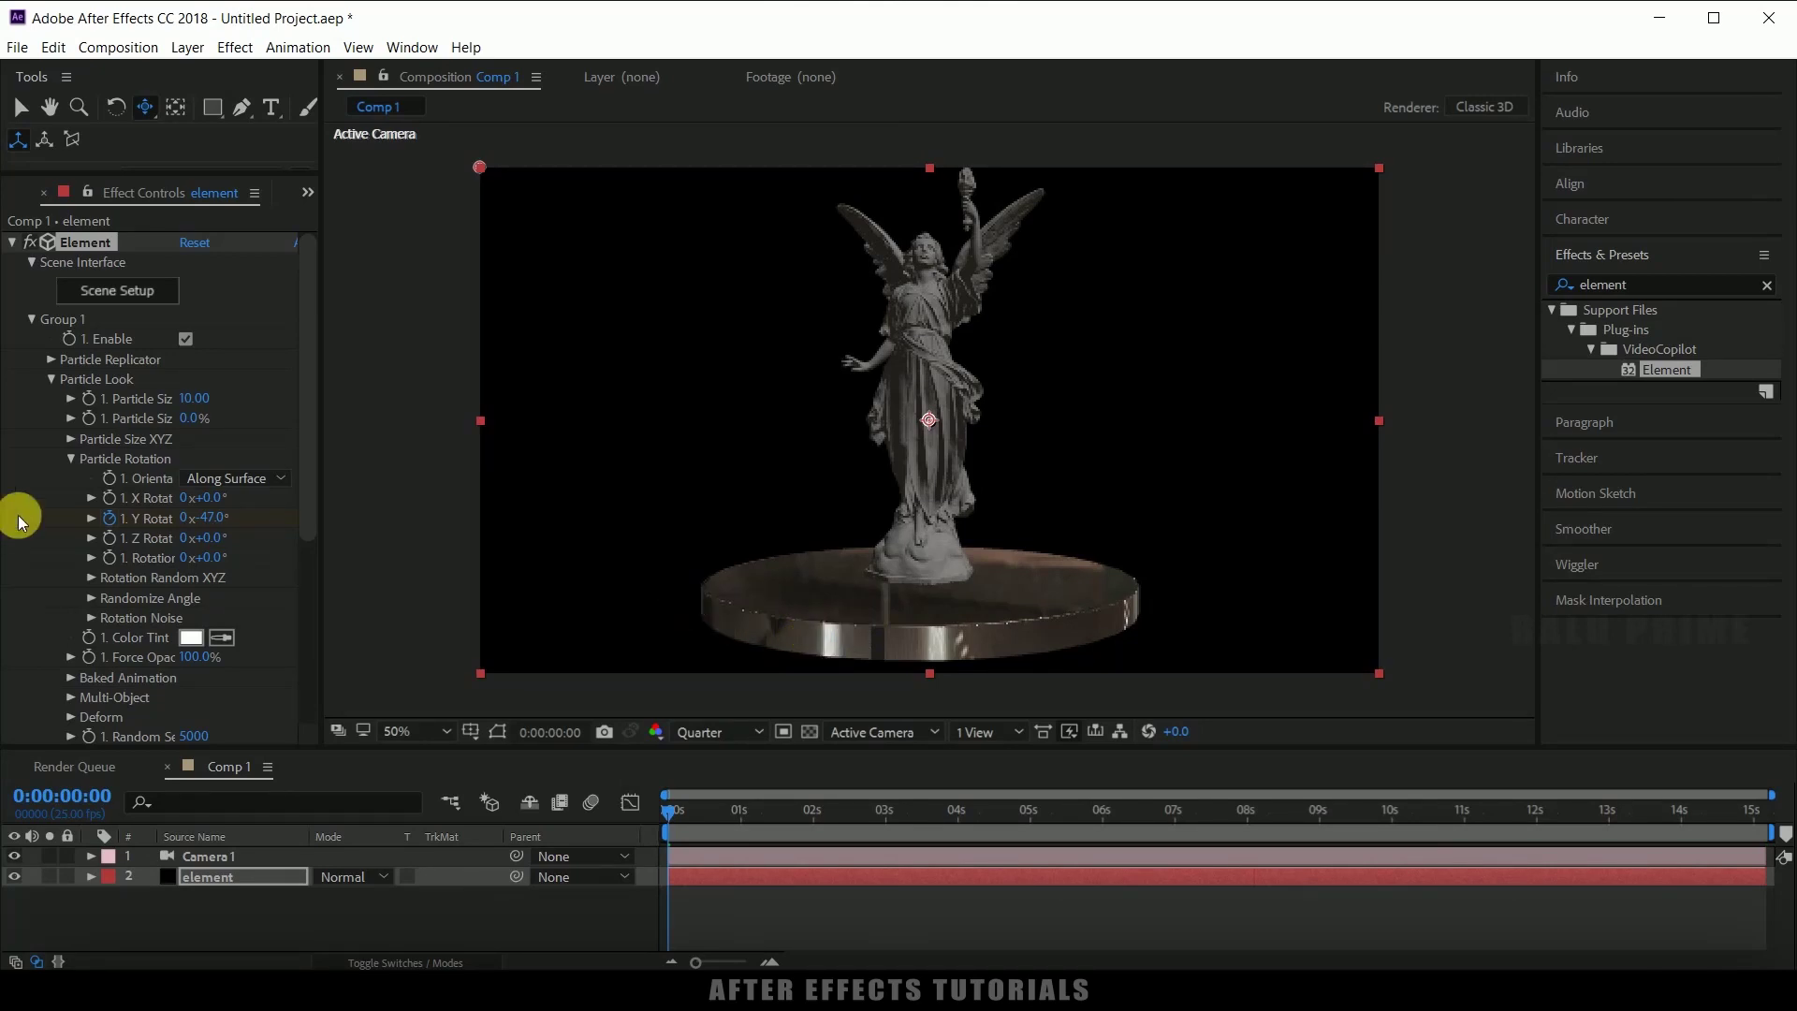
key("space")
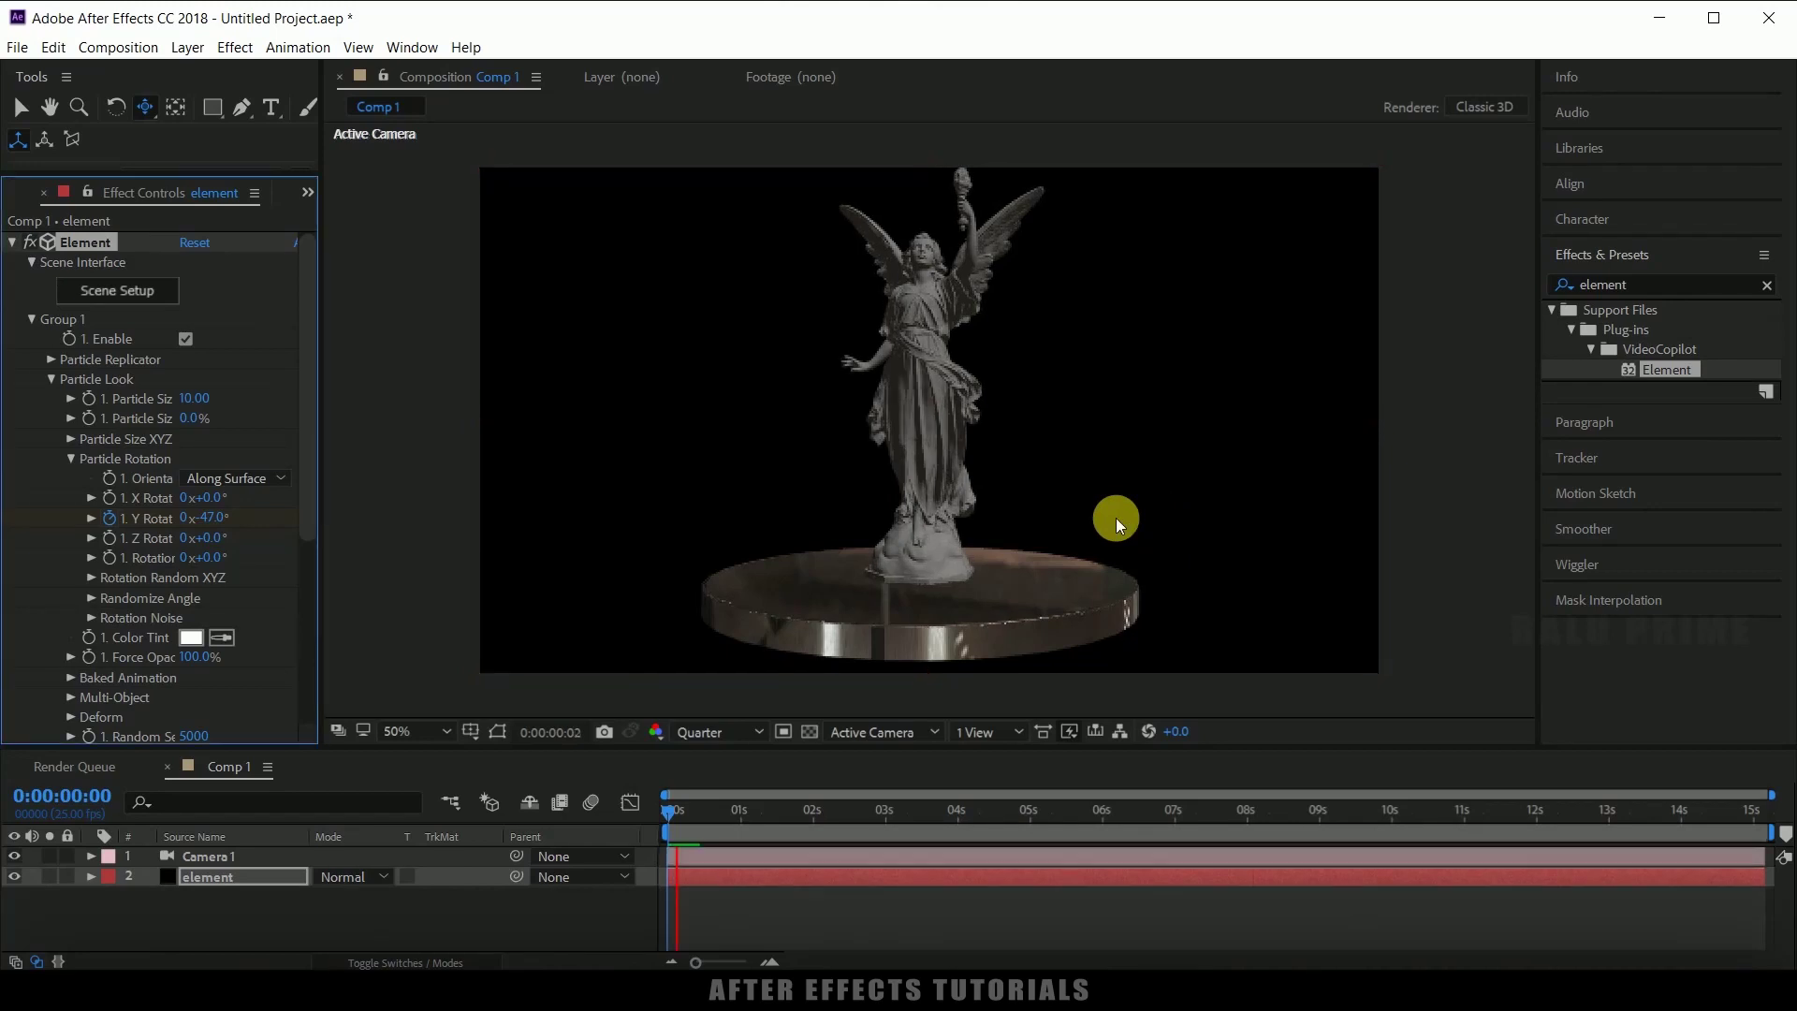